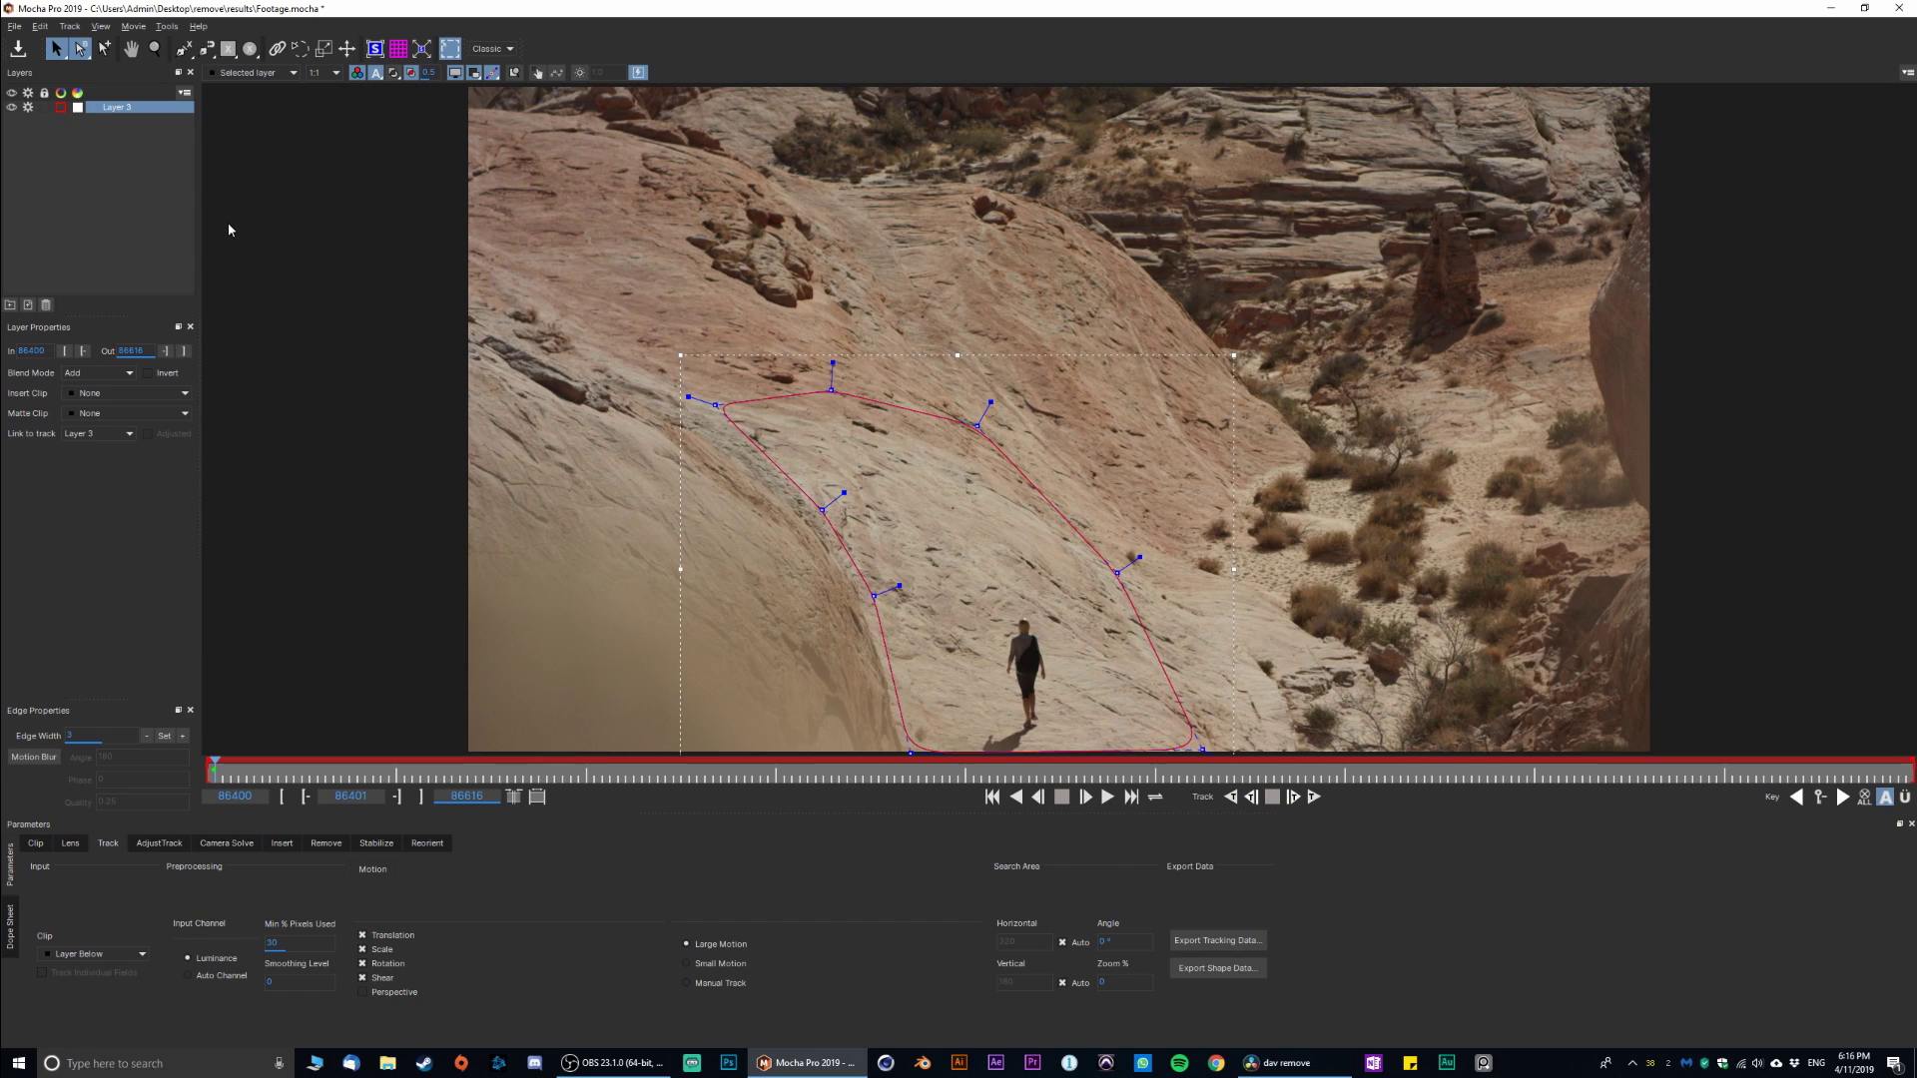
Rename the rock-surface layer as "plane"
{"action": "right_click", "coordinate": [112, 108]}
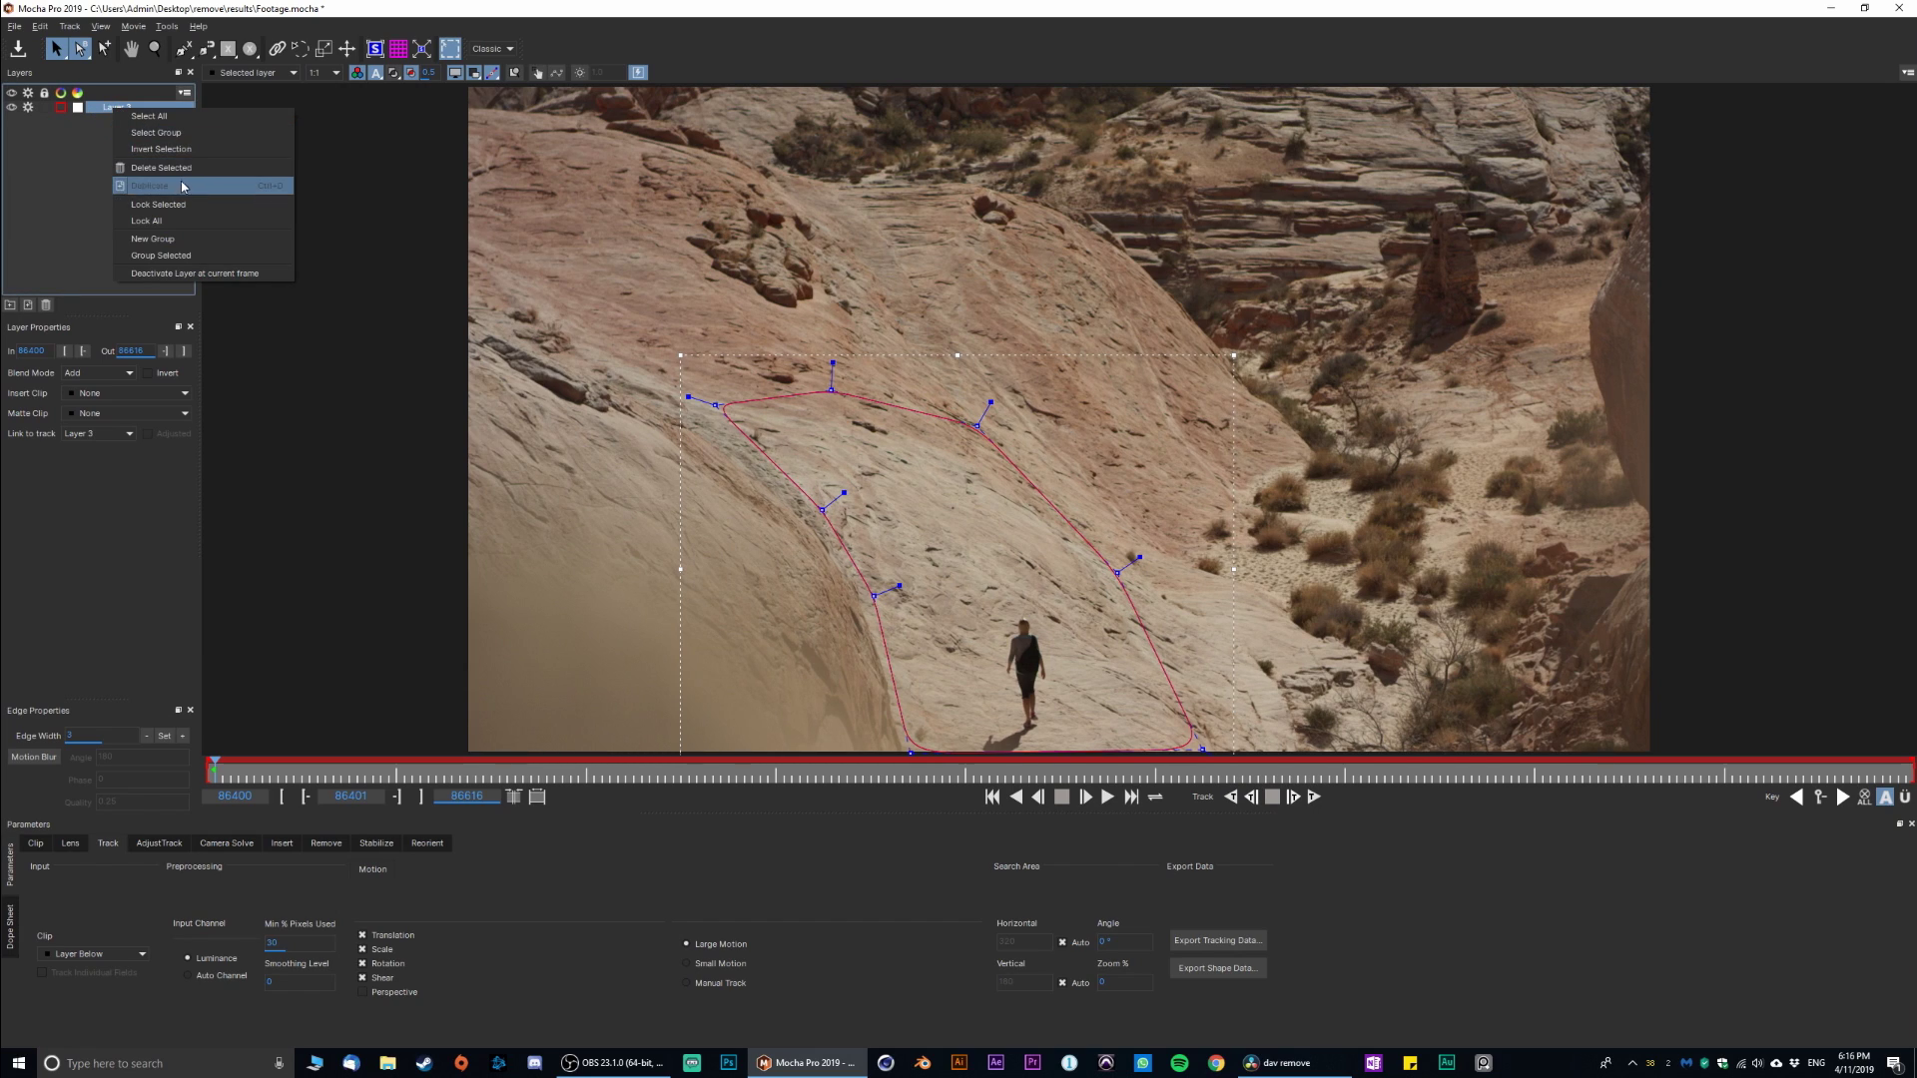
{"action": "double_click", "coordinate": [104, 107]}
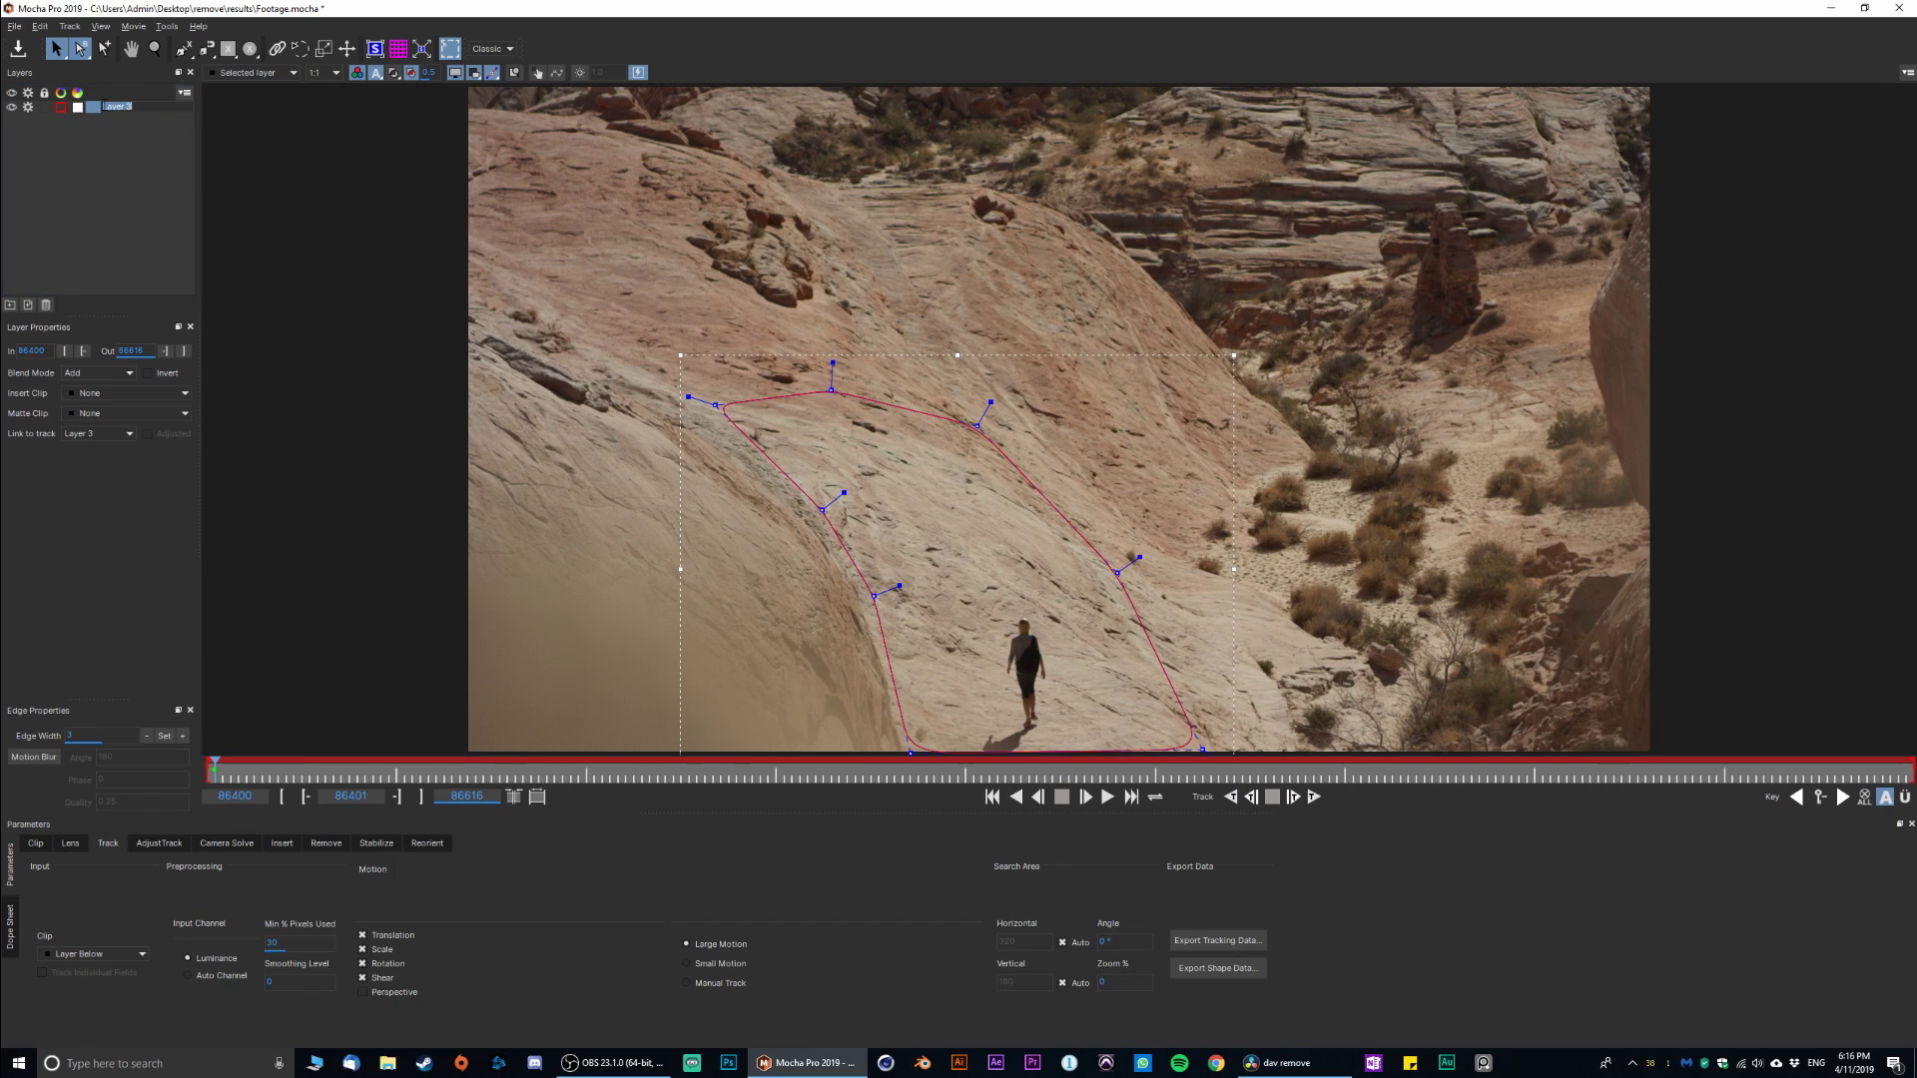
{"action": "type", "text": "plane"}
{"action": "key", "text": "Return"}
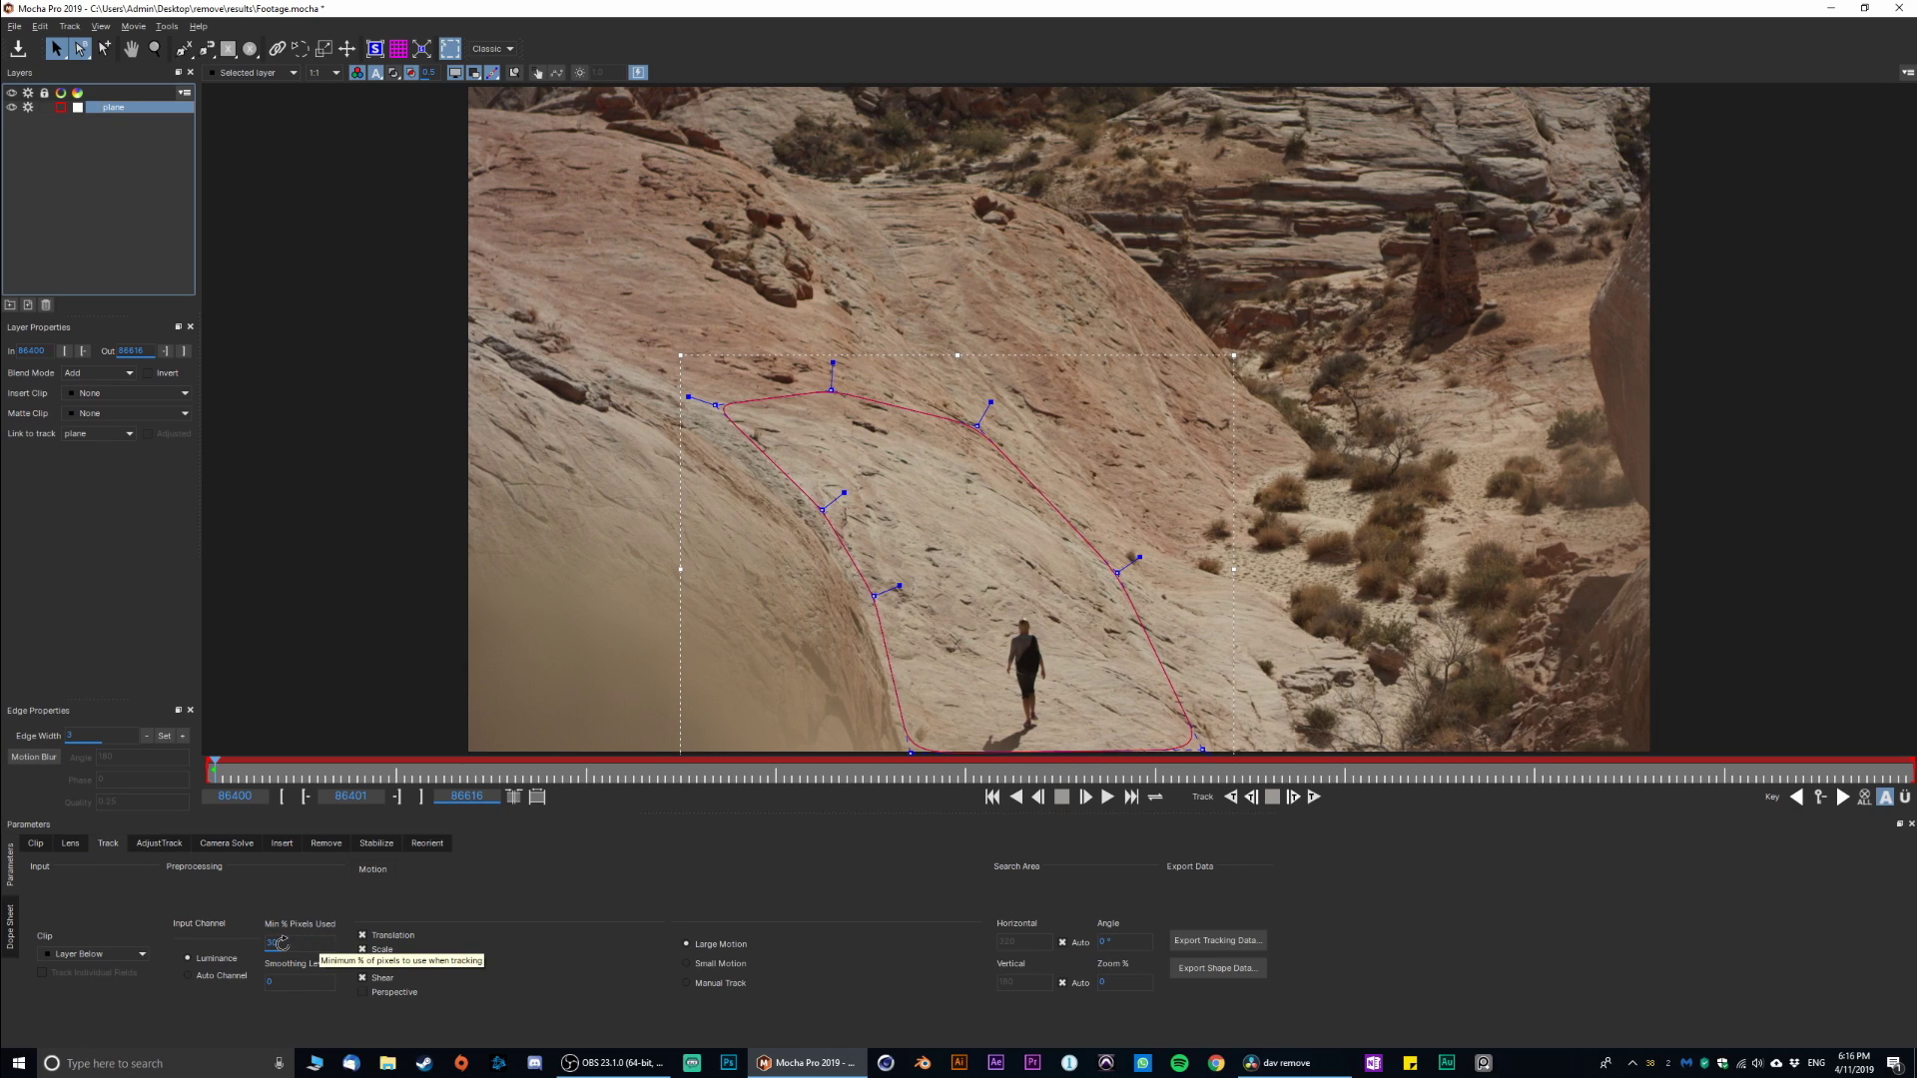
Set the plane layer's tracking to a minimum of 90% pixels used, Translation only, and Small Motion
{"action": "left_click", "coordinate": [282, 940]}
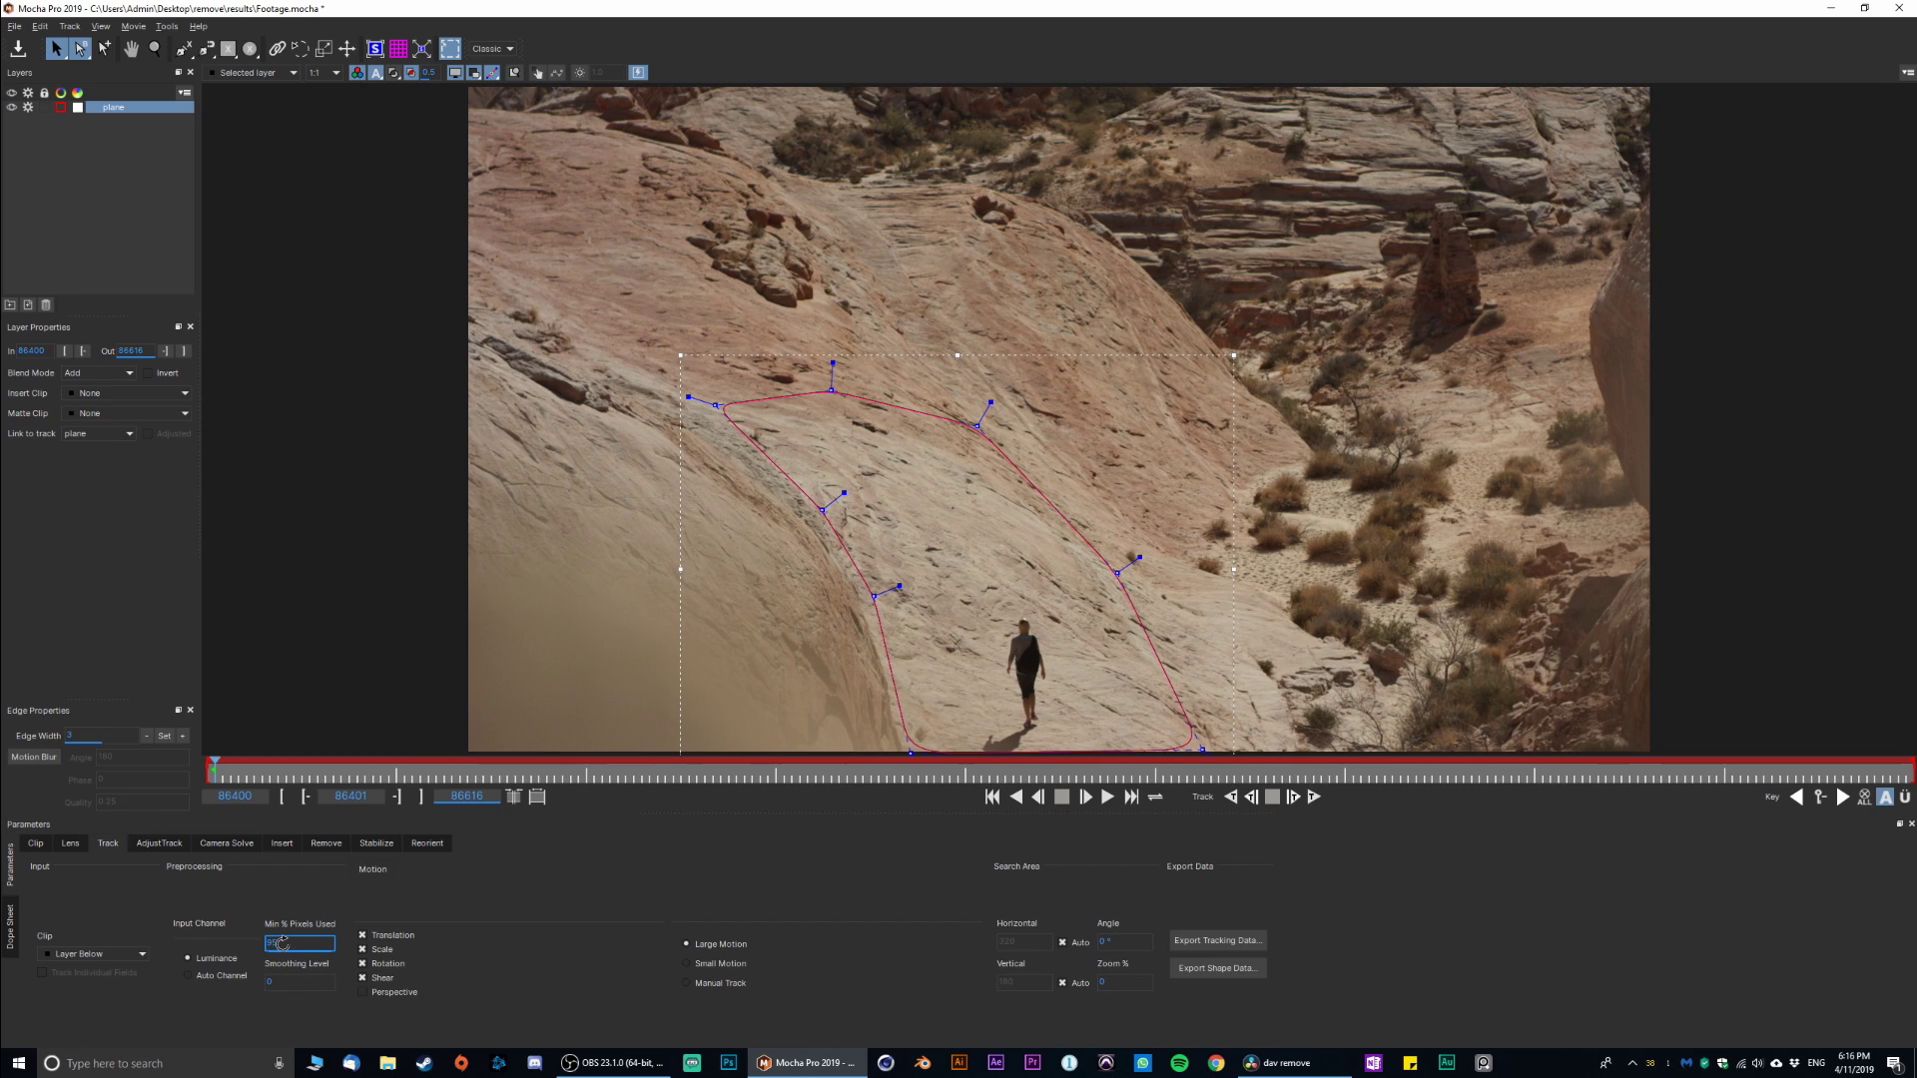
{"action": "left_click", "coordinate": [296, 943]}
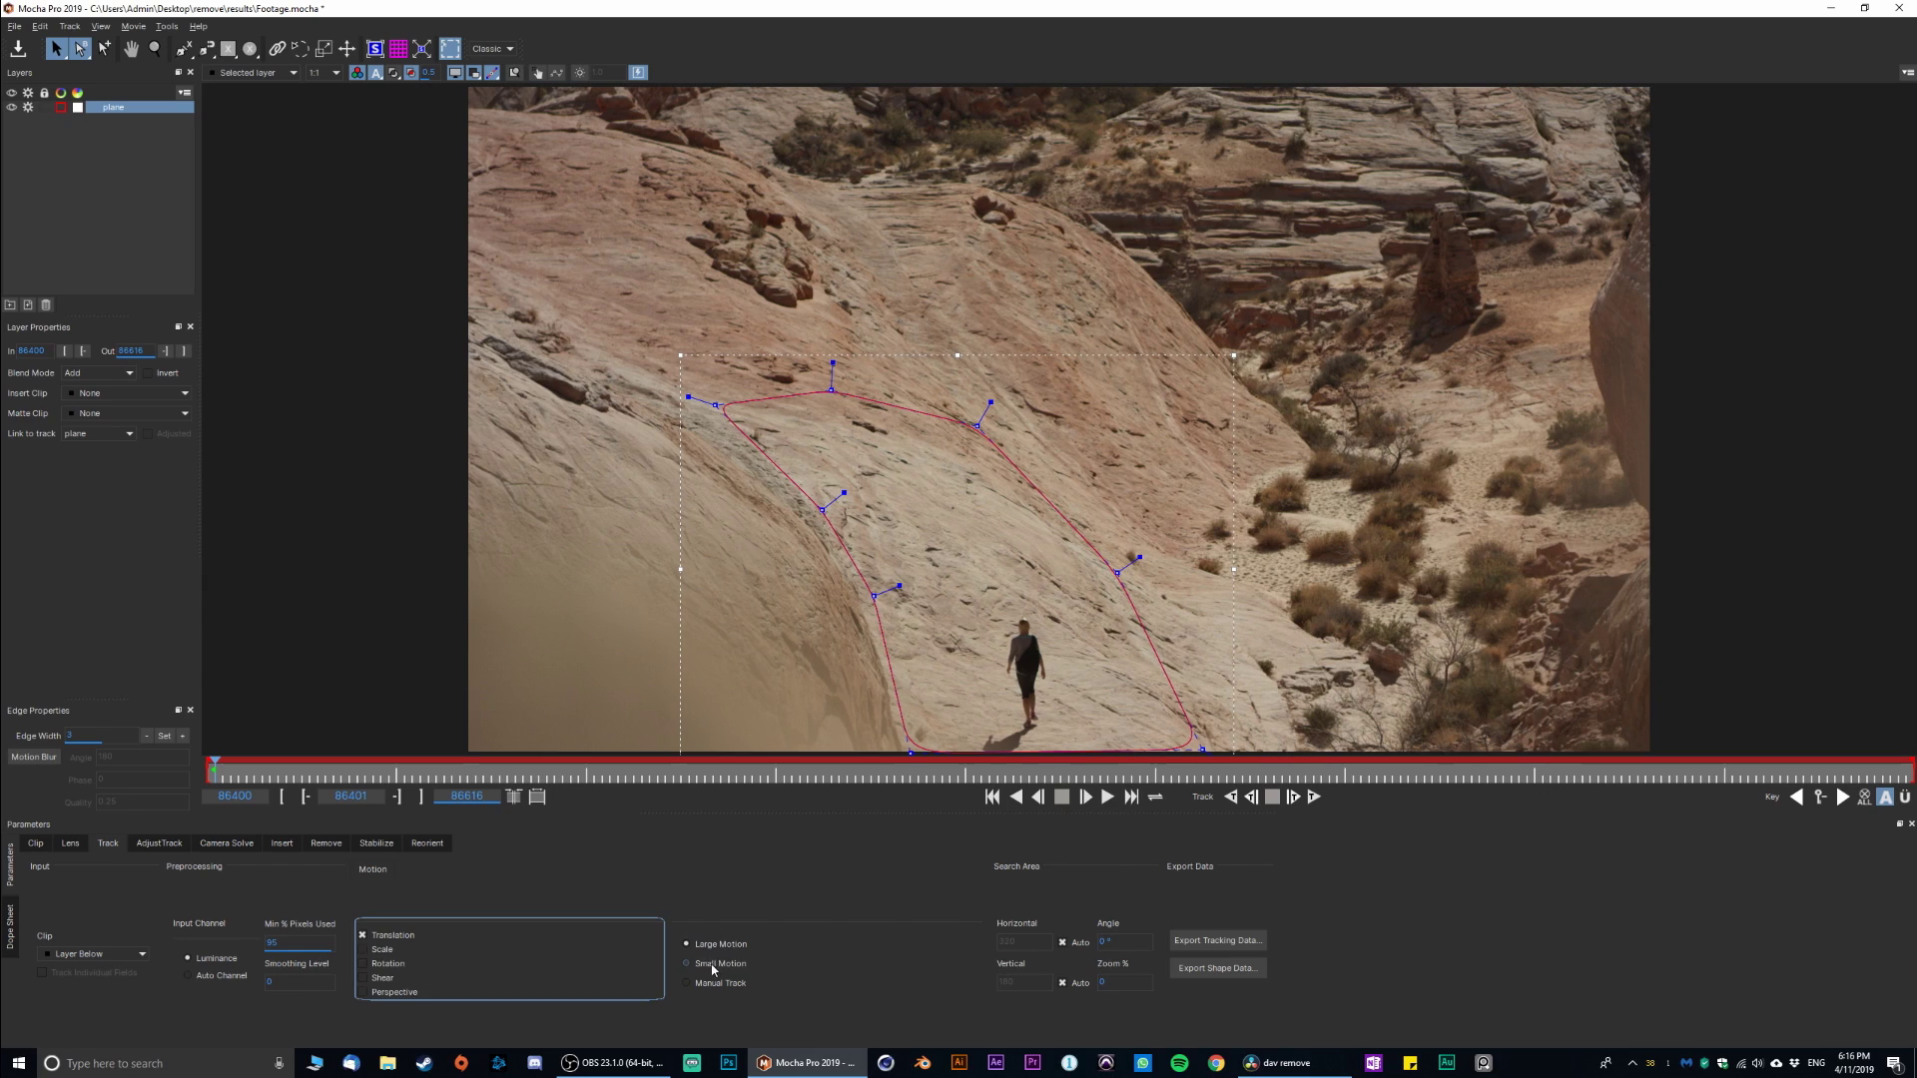
{"action": "left_click", "coordinate": [711, 966]}
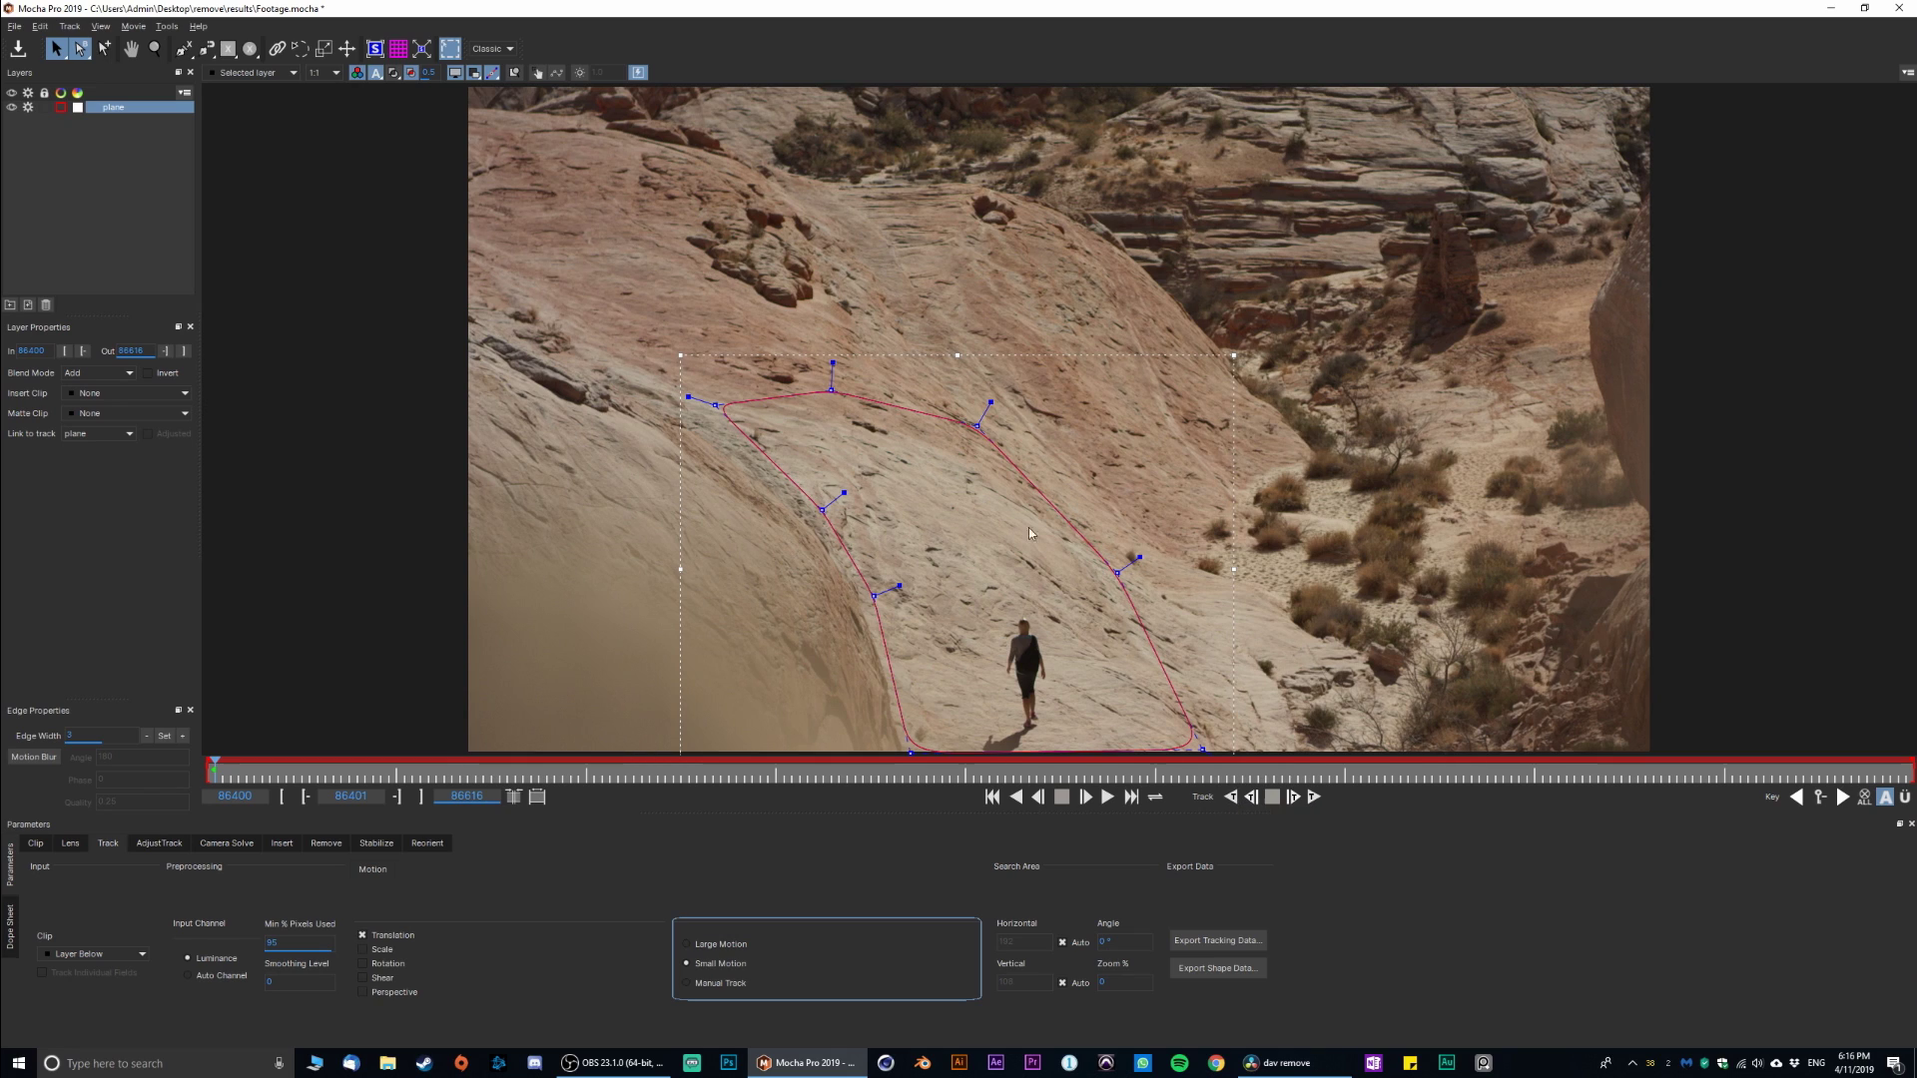
Enlarge the plane shape by moving its outer points so it covers more of the rock slope around the hiker
{"action": "left_click_drag", "start_coordinate": [978, 425], "coordinate": [993, 373]}
{"action": "left_click_drag", "start_coordinate": [832, 389], "coordinate": [816, 307]}
{"action": "left_click_drag", "start_coordinate": [719, 403], "coordinate": [674, 368]}
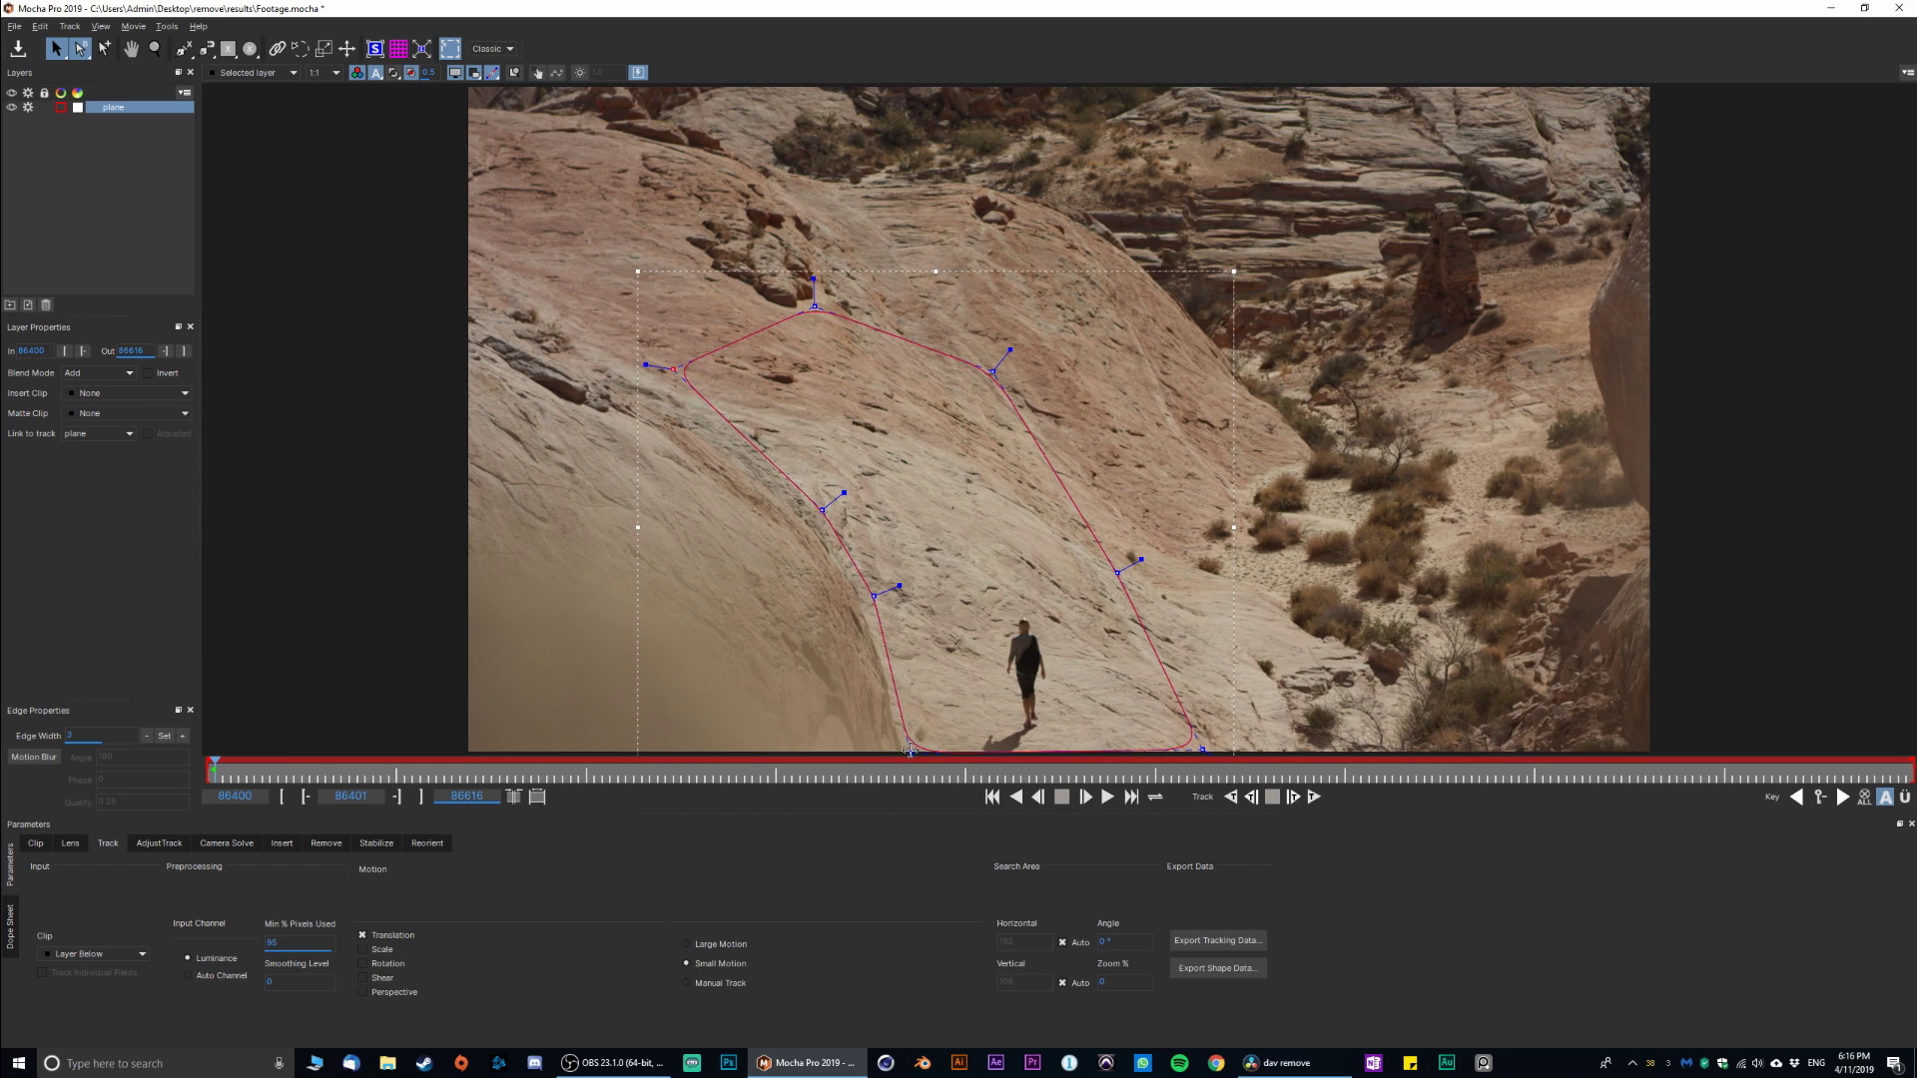
{"action": "left_click_drag", "start_coordinate": [910, 751], "coordinate": [916, 791]}
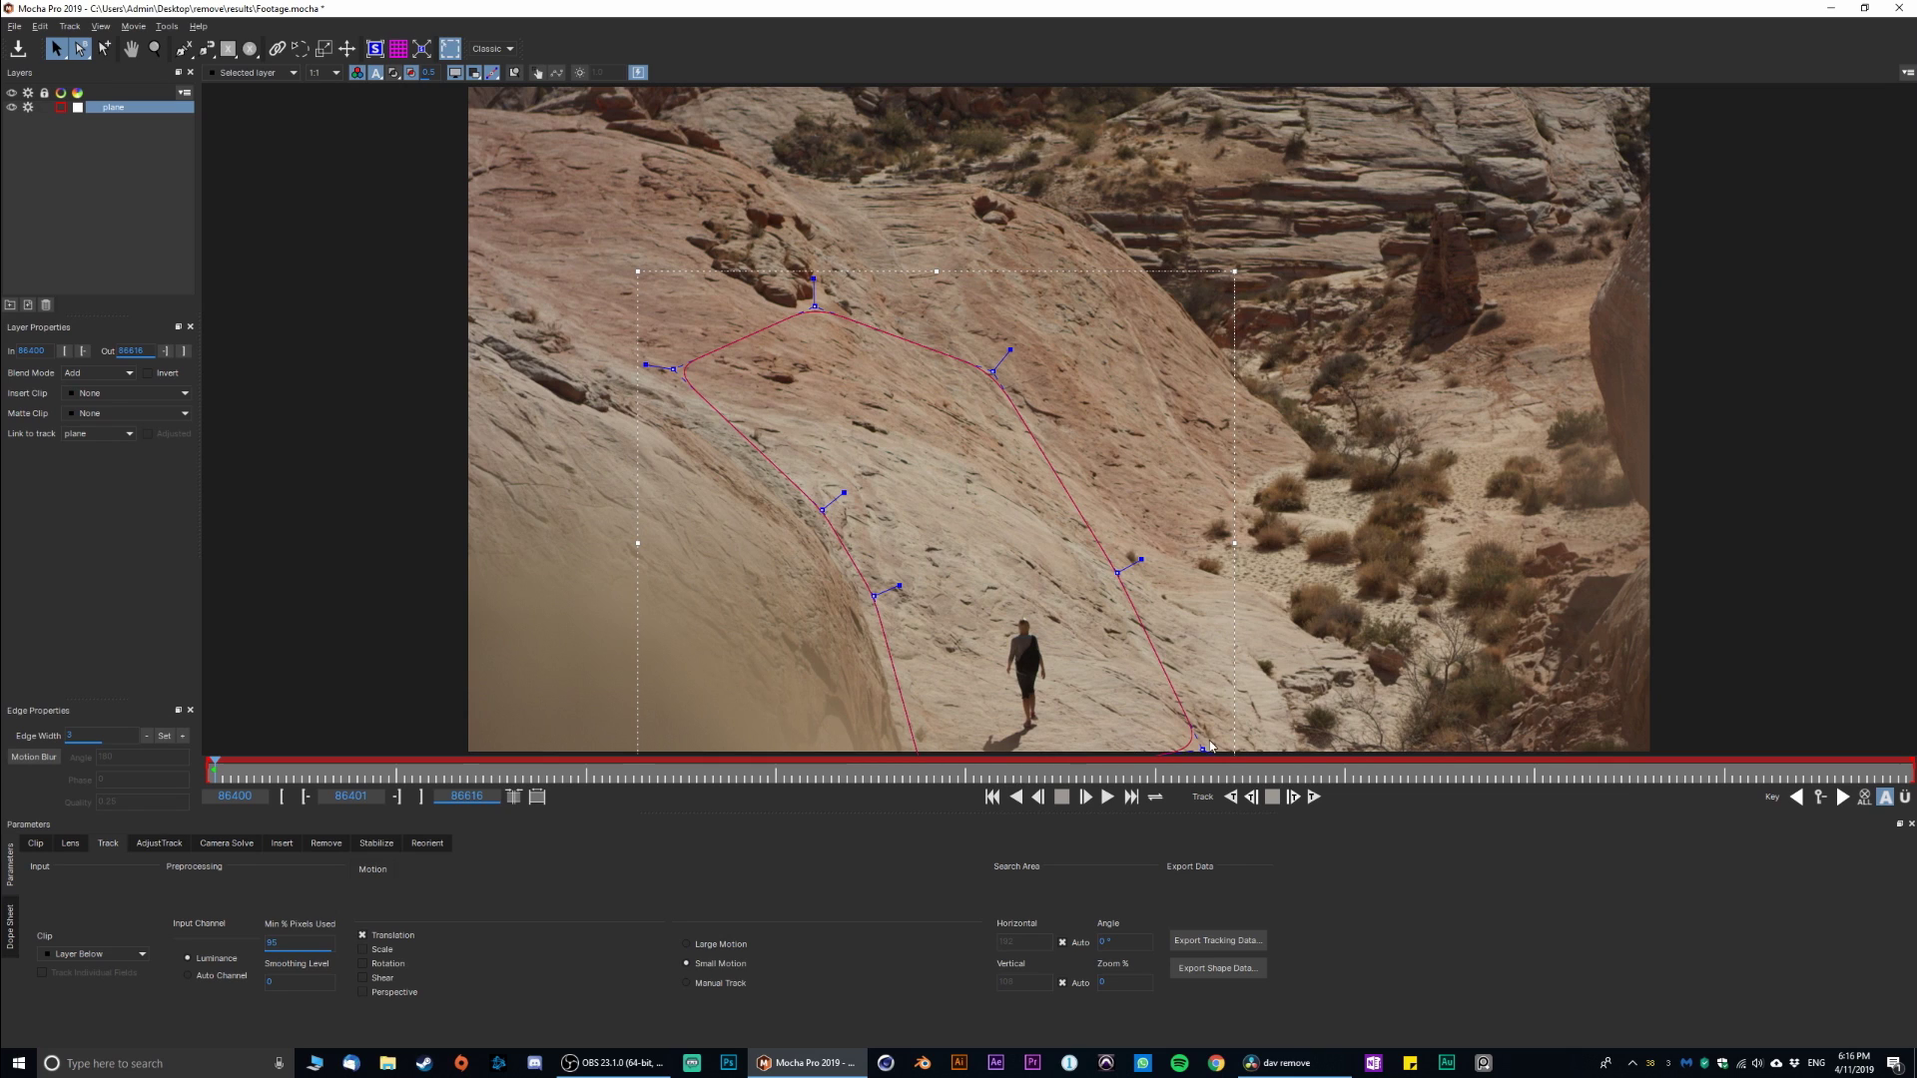
{"action": "left_click_drag", "start_coordinate": [1210, 745], "coordinate": [1251, 759]}
{"action": "left_click_drag", "start_coordinate": [1119, 570], "coordinate": [1161, 564]}
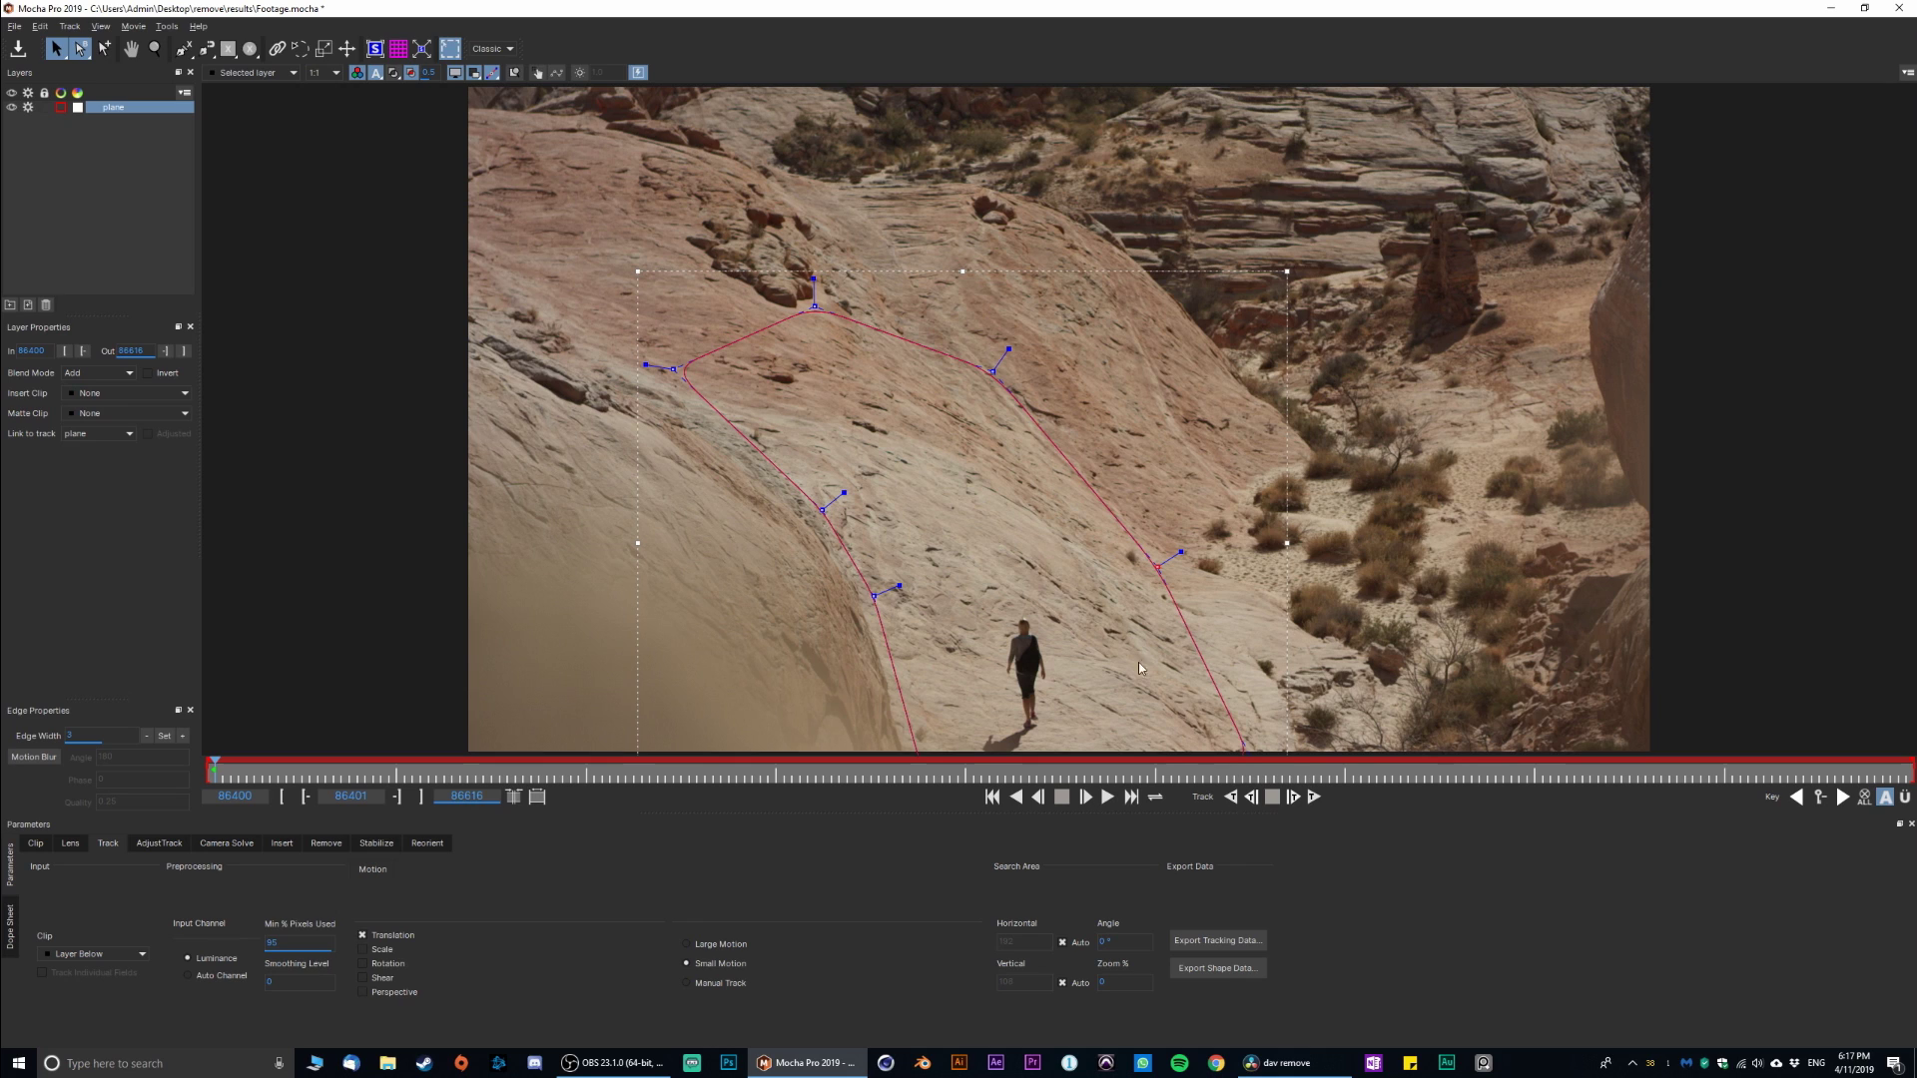
Track the plane shape backward and forward through the clip, and turn off further tracking for its layer
{"action": "left_click", "coordinate": [1232, 795]}
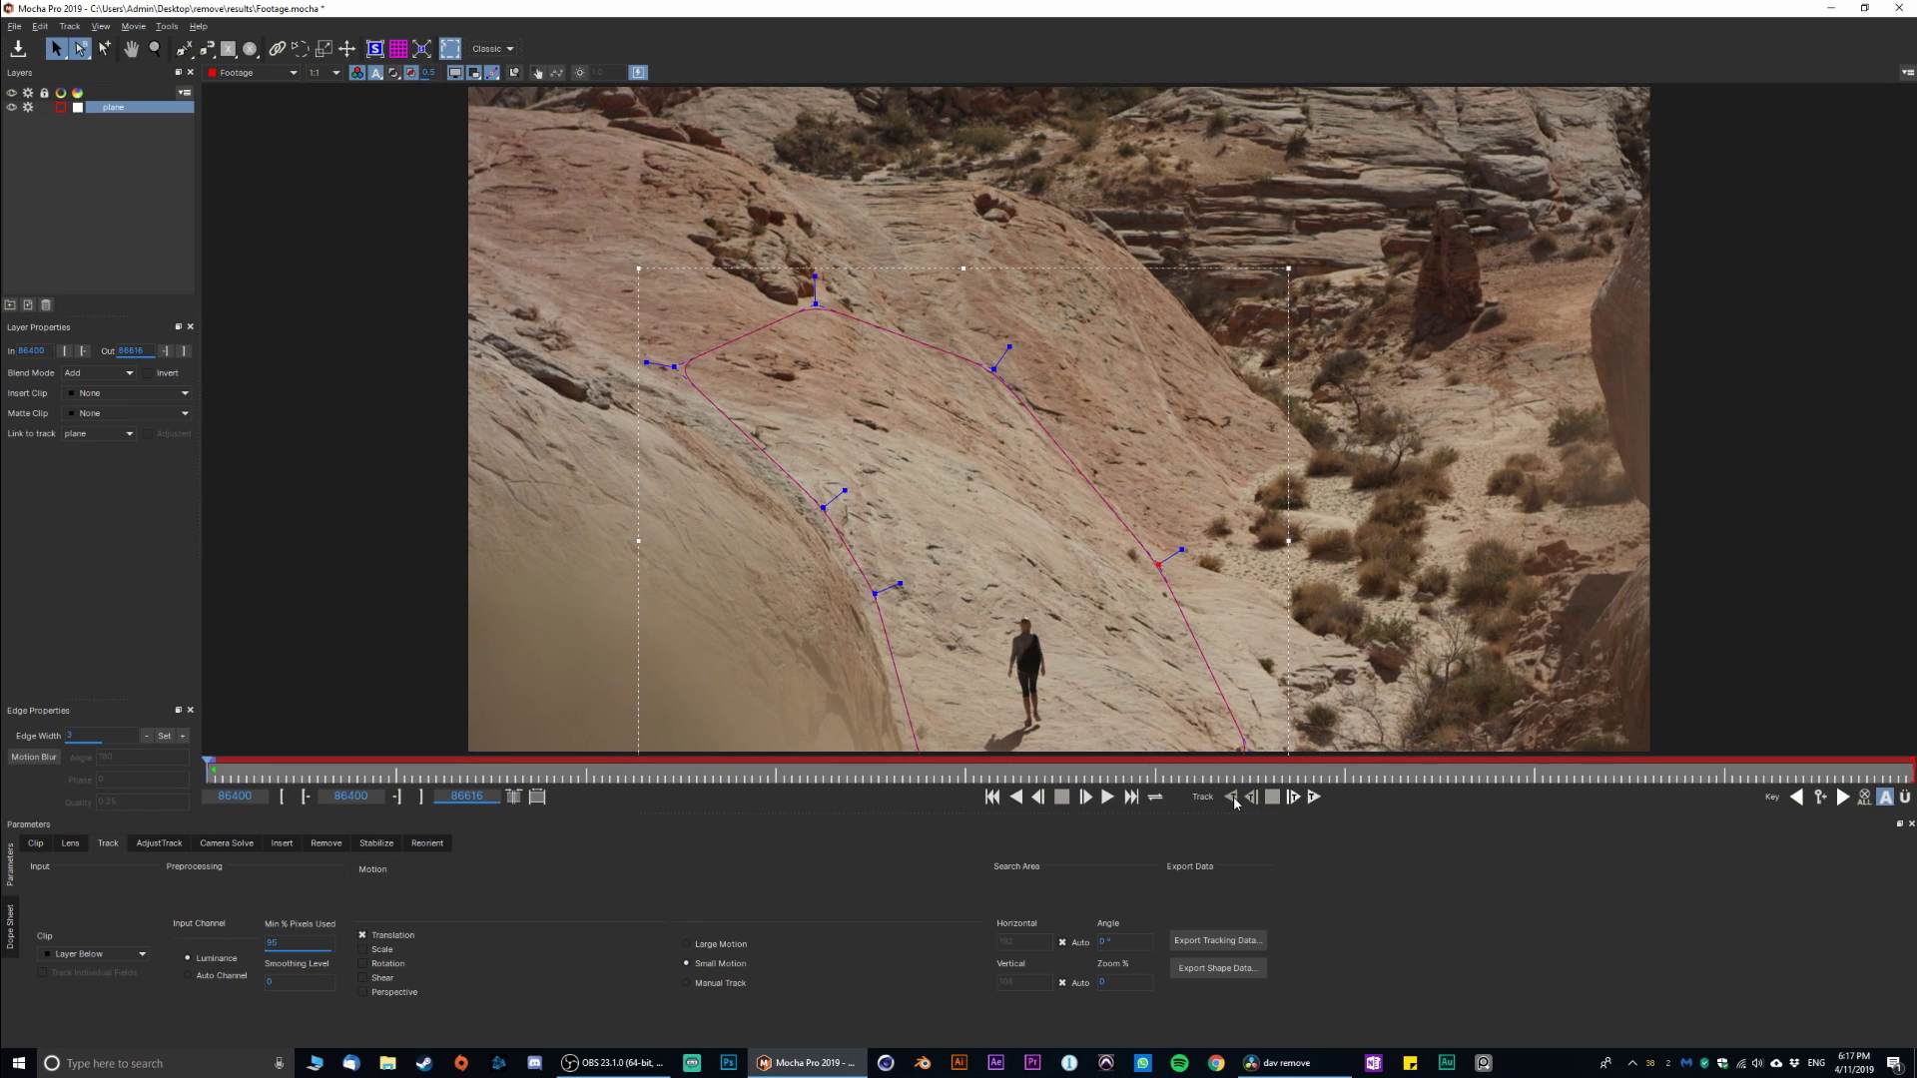
{"action": "left_click", "coordinate": [1313, 797]}
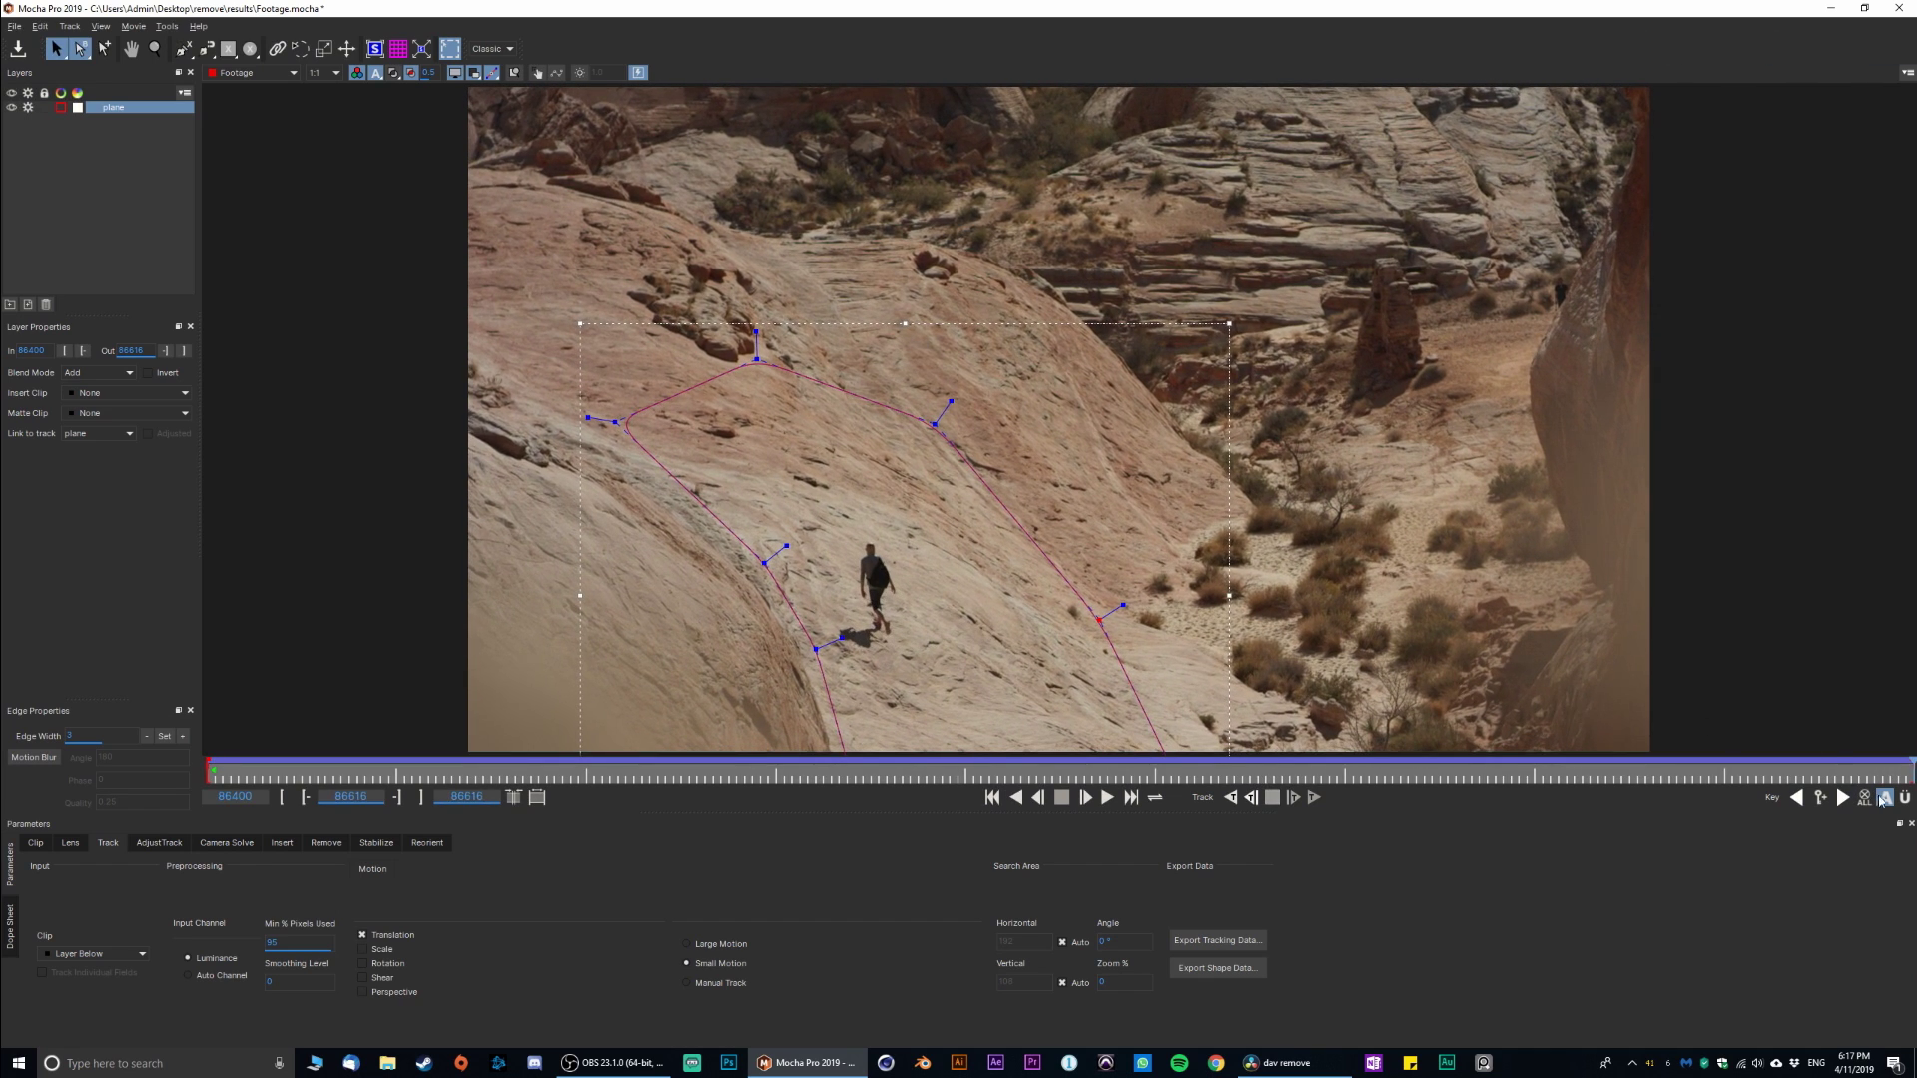
{"action": "left_click_drag", "start_coordinate": [1909, 772], "coordinate": [752, 764]}
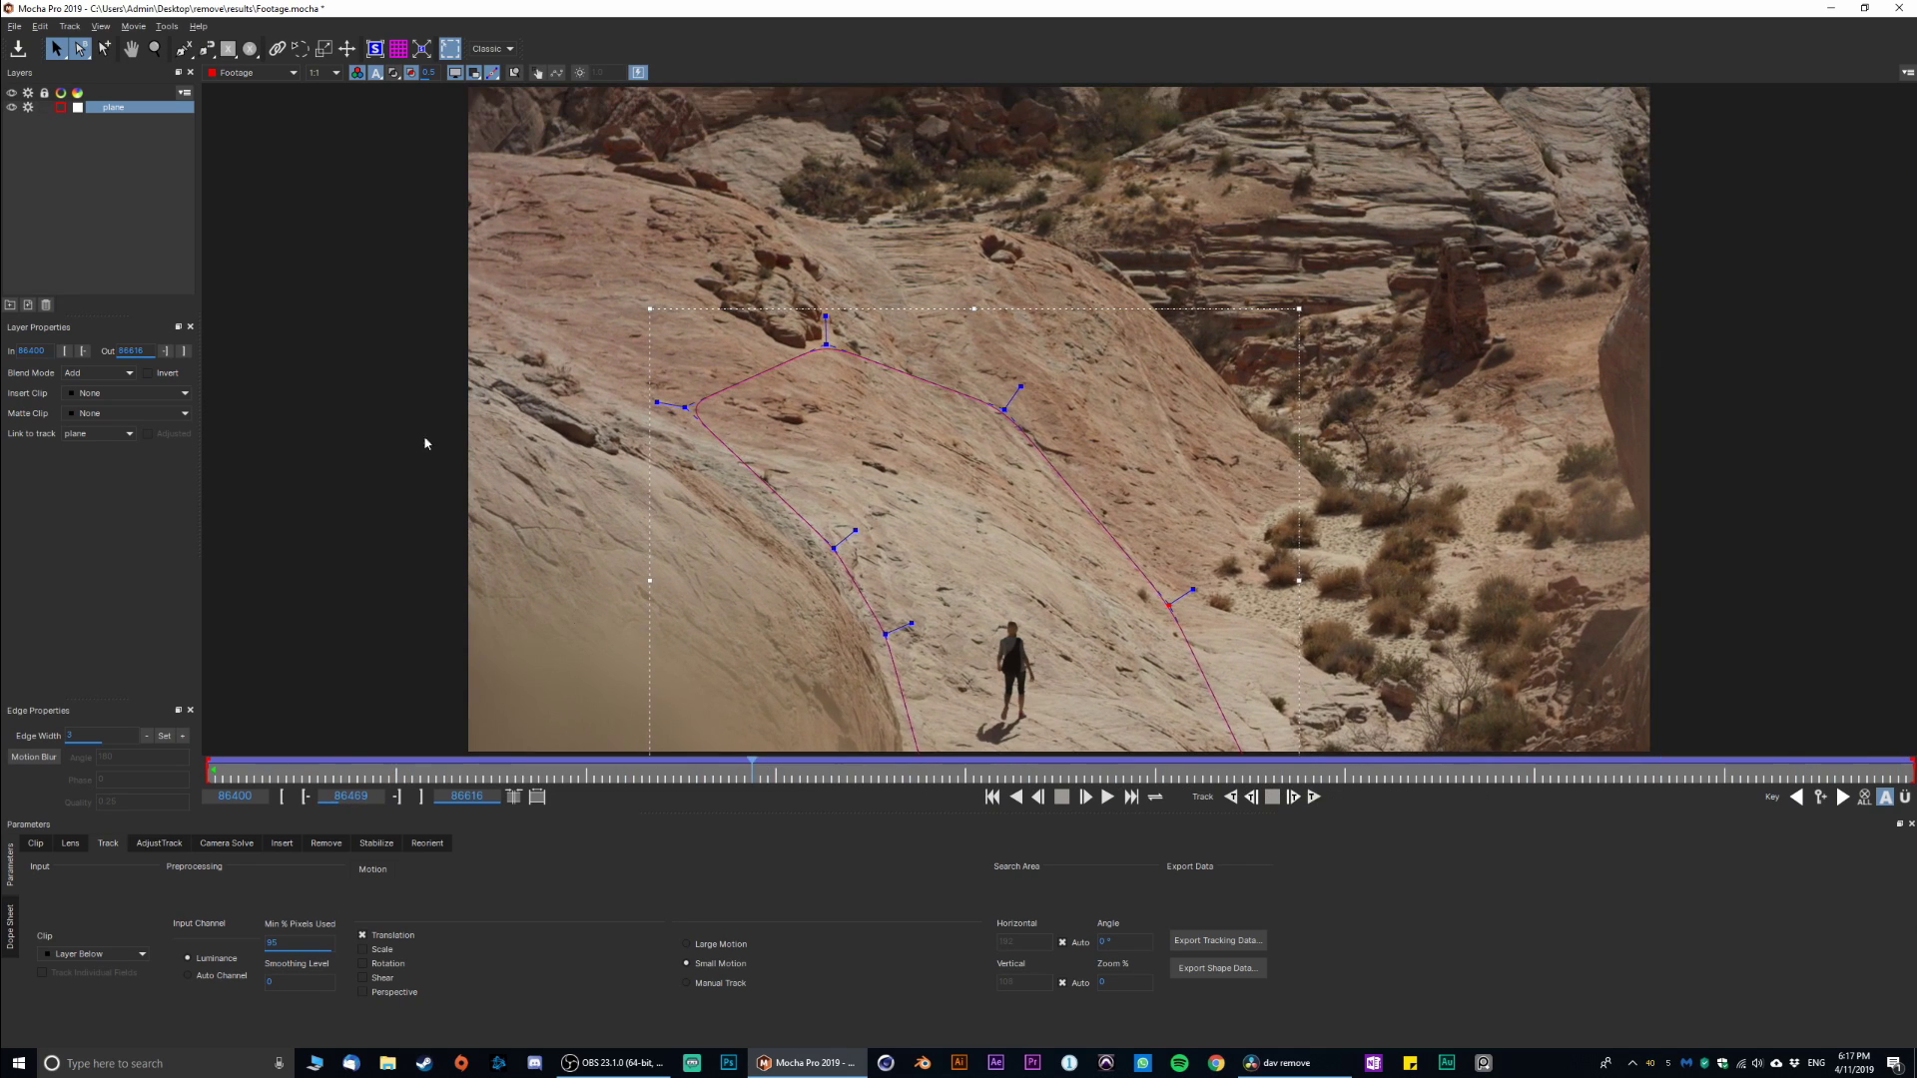
{"action": "left_click", "coordinate": [26, 110]}
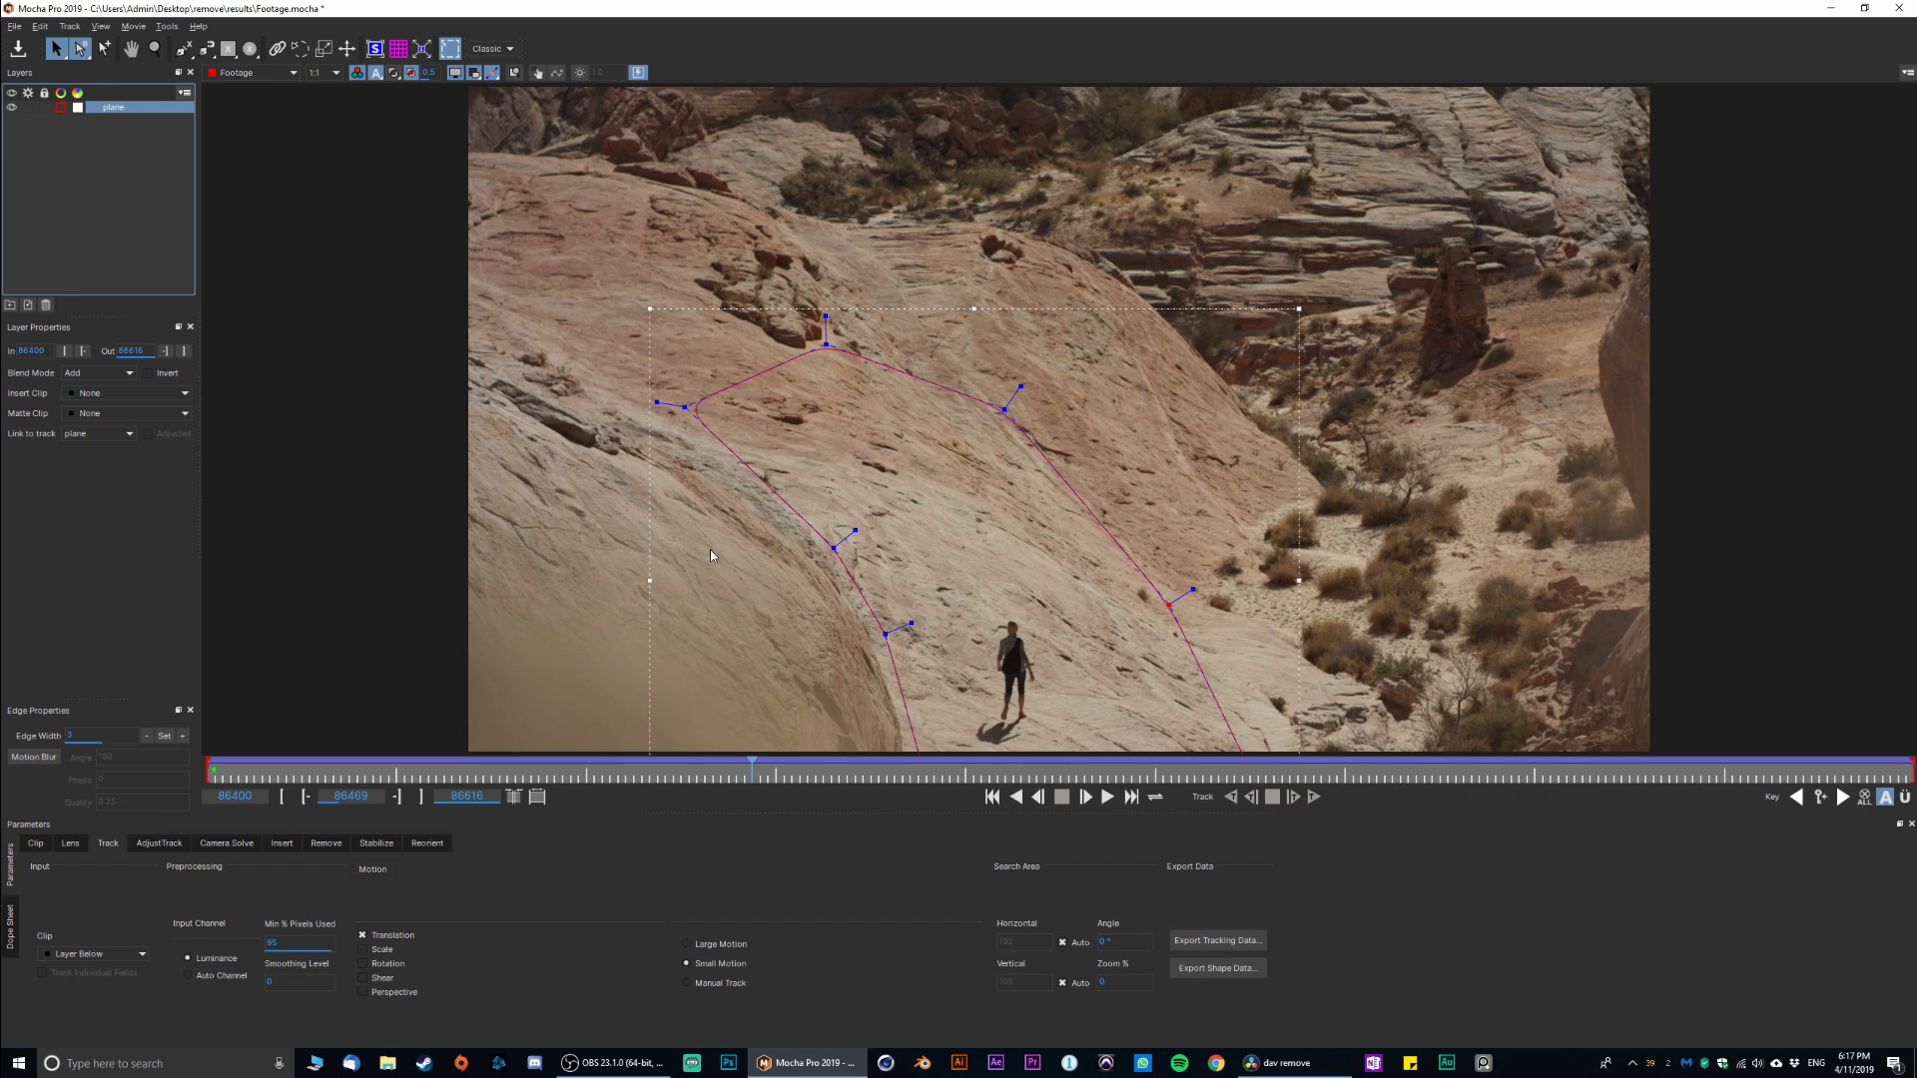
Draw a closed six-point X-Spline around the hiker and his shadow at frame 86553
{"action": "left_click_drag", "start_coordinate": [749, 774], "coordinate": [1415, 790]}
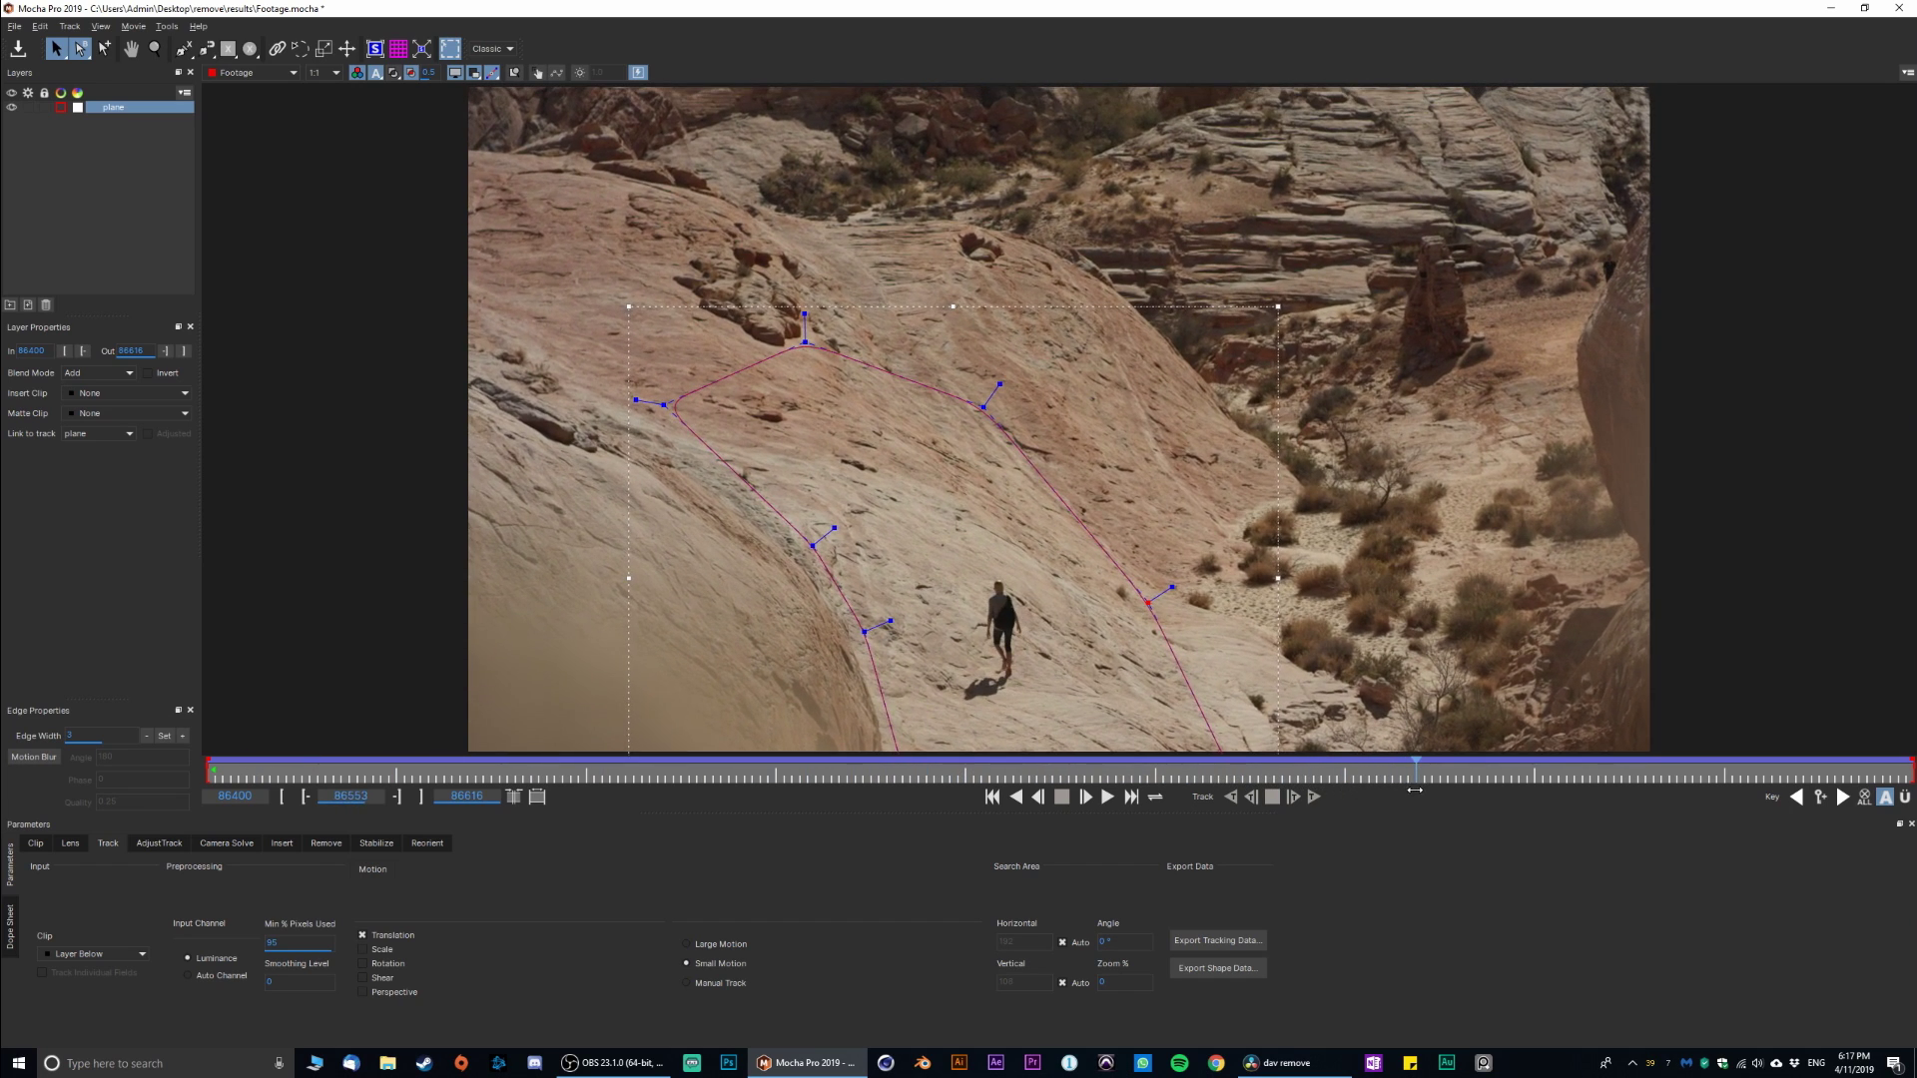
{"action": "left_click", "coordinate": [186, 51]}
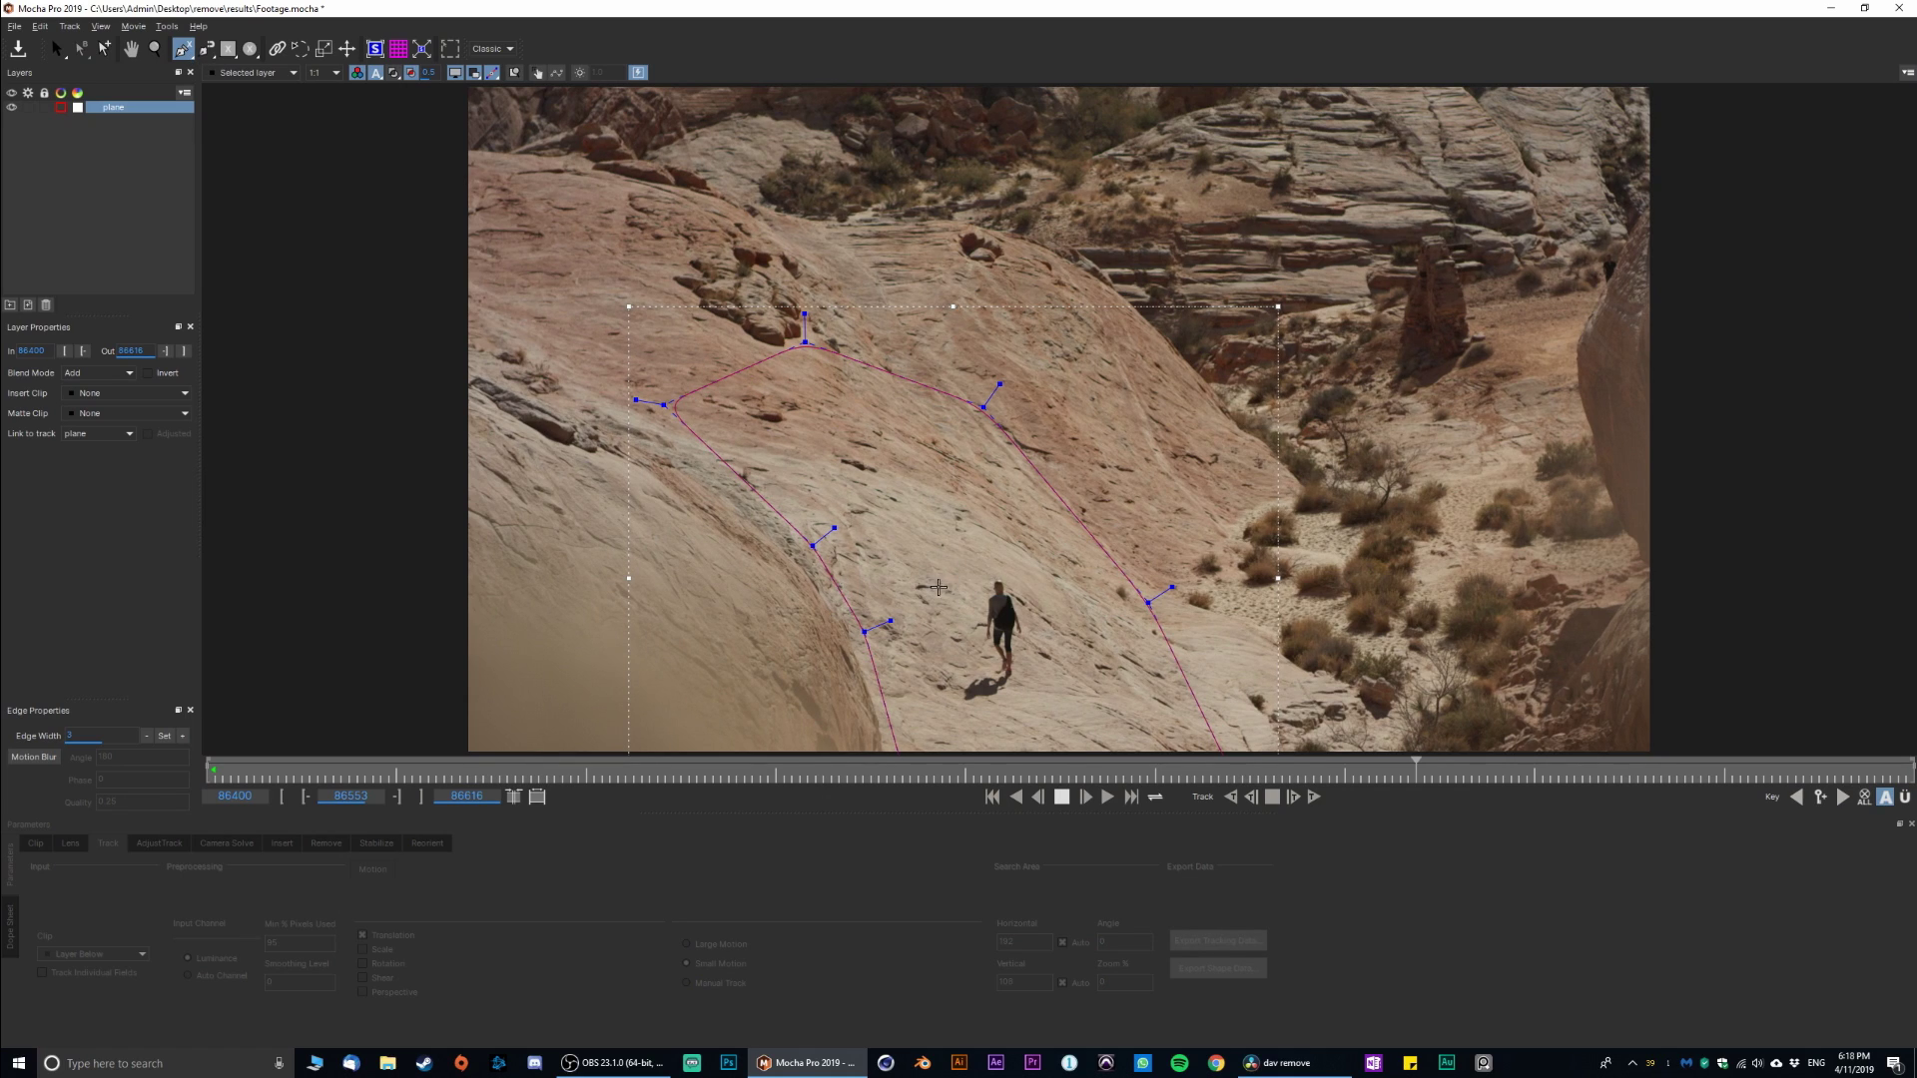
{"action": "left_click_drag", "start_coordinate": [935, 581], "coordinate": [961, 713]}
{"action": "left_click", "coordinate": [1017, 697]}
{"action": "left_click", "coordinate": [1042, 639]}
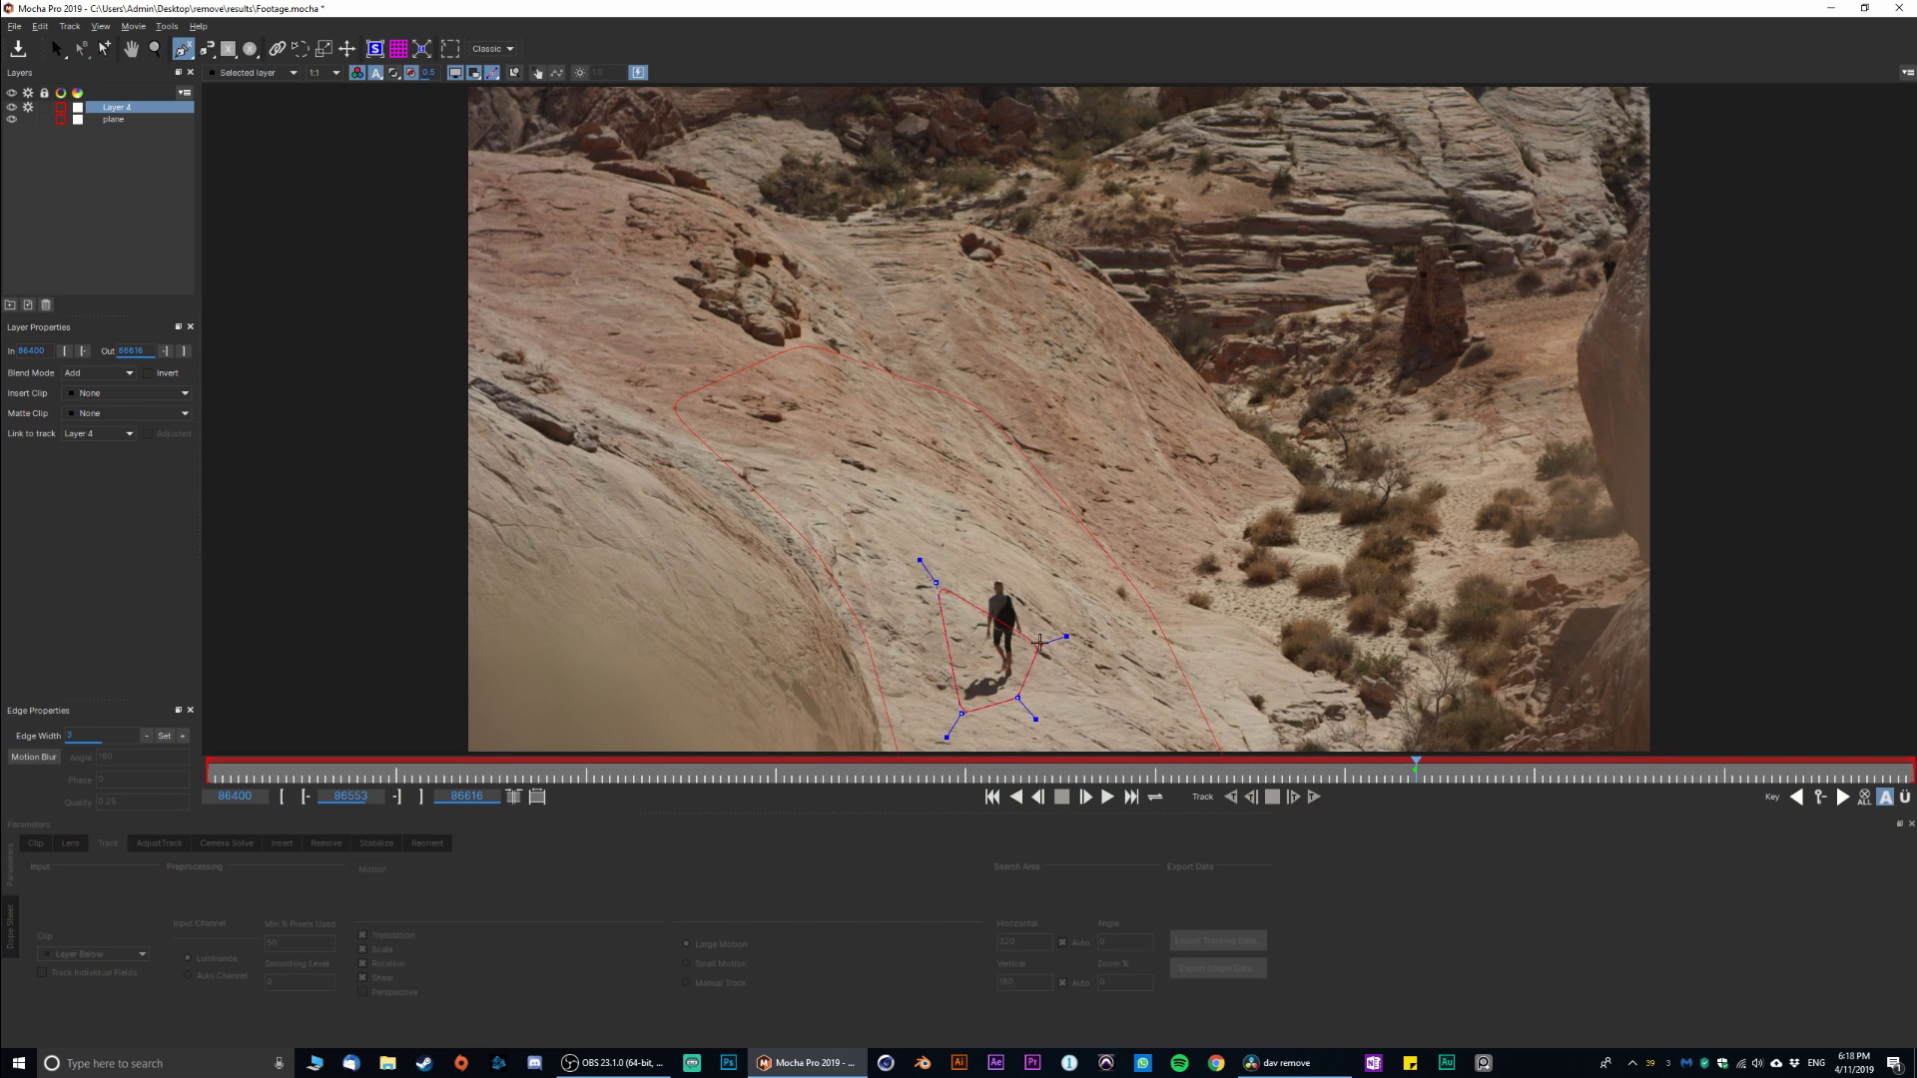
{"action": "left_click", "coordinate": [1028, 603]}
{"action": "left_click_drag", "start_coordinate": [1025, 591], "coordinate": [944, 585]}
{"action": "left_click", "coordinate": [938, 583]}
{"action": "key", "text": "s"}
{"action": "key", "text": "ctrl+a"}
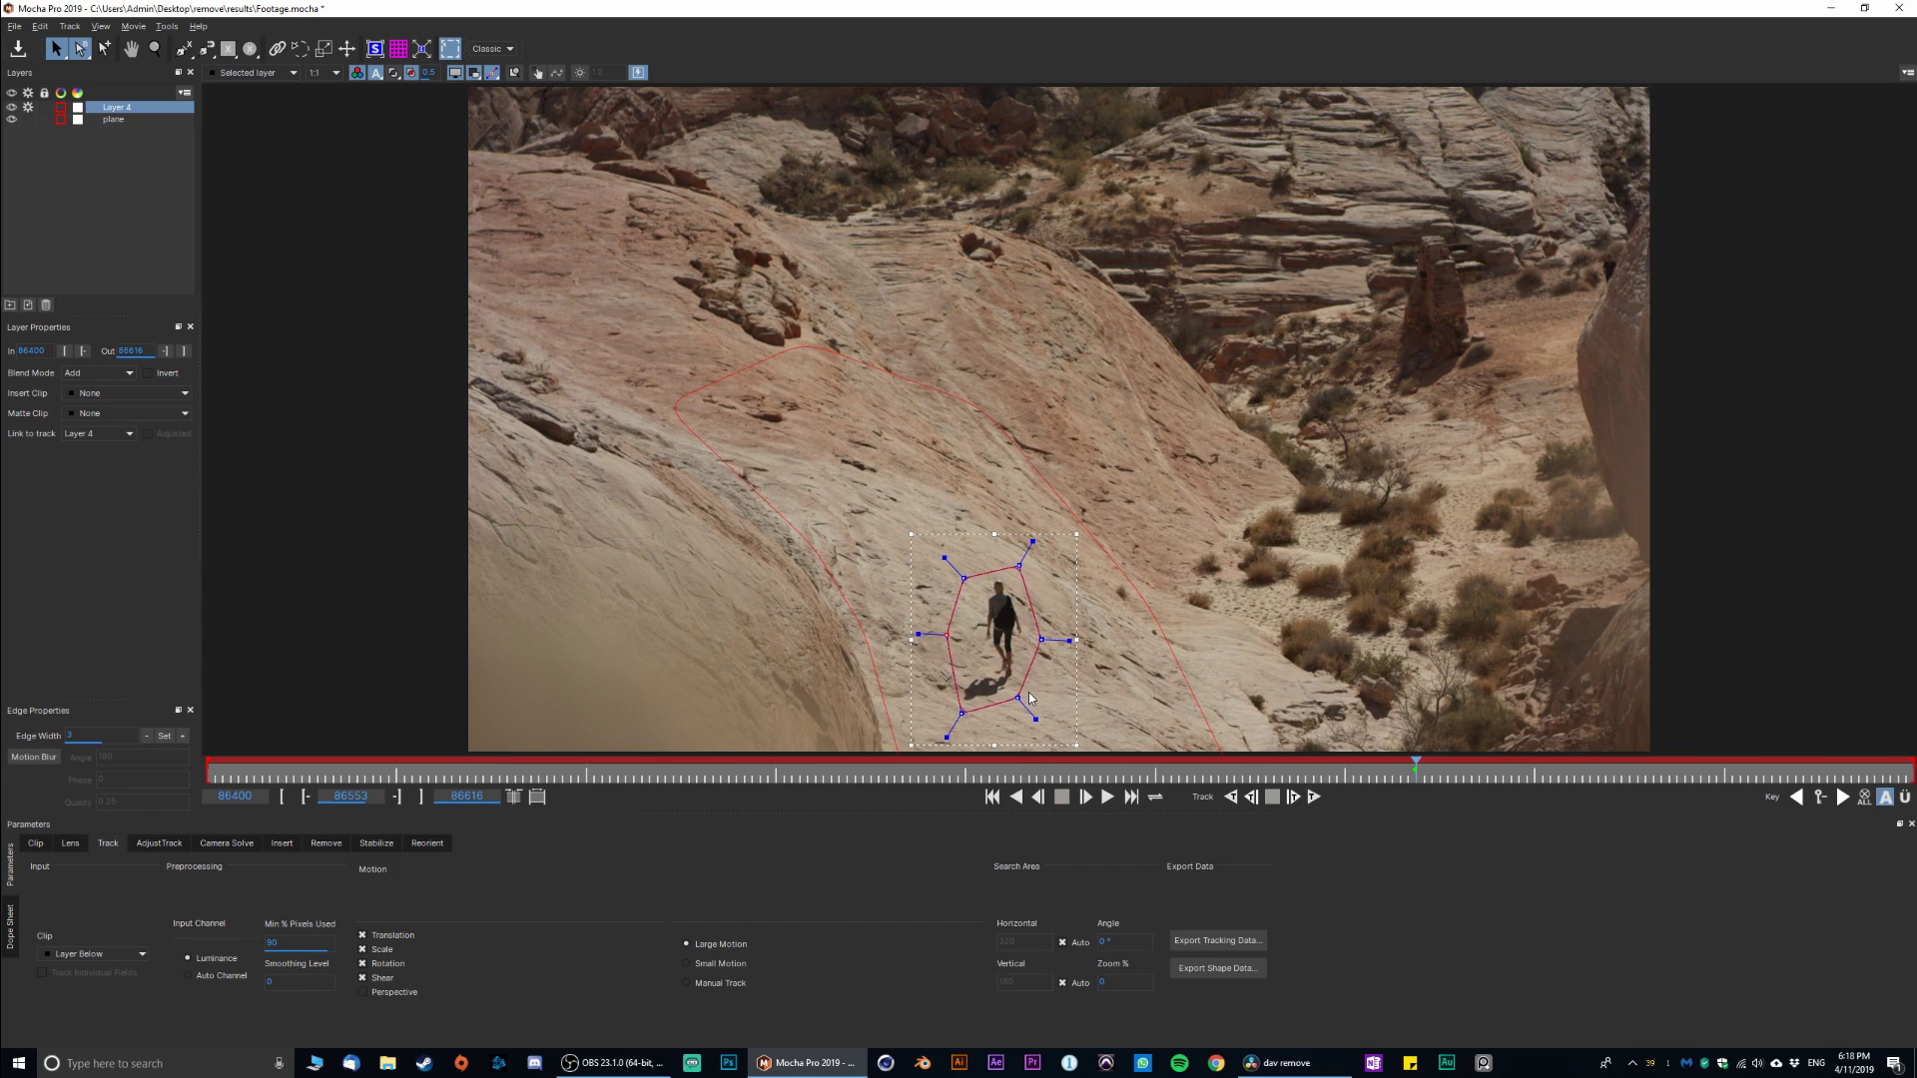
{"action": "left_click_drag", "start_coordinate": [1018, 691], "coordinate": [1025, 692]}
Try to track the hiker shape forward, delete all its shape keyframes, and return to frame 86554
{"action": "left_click", "coordinate": [1312, 799]}
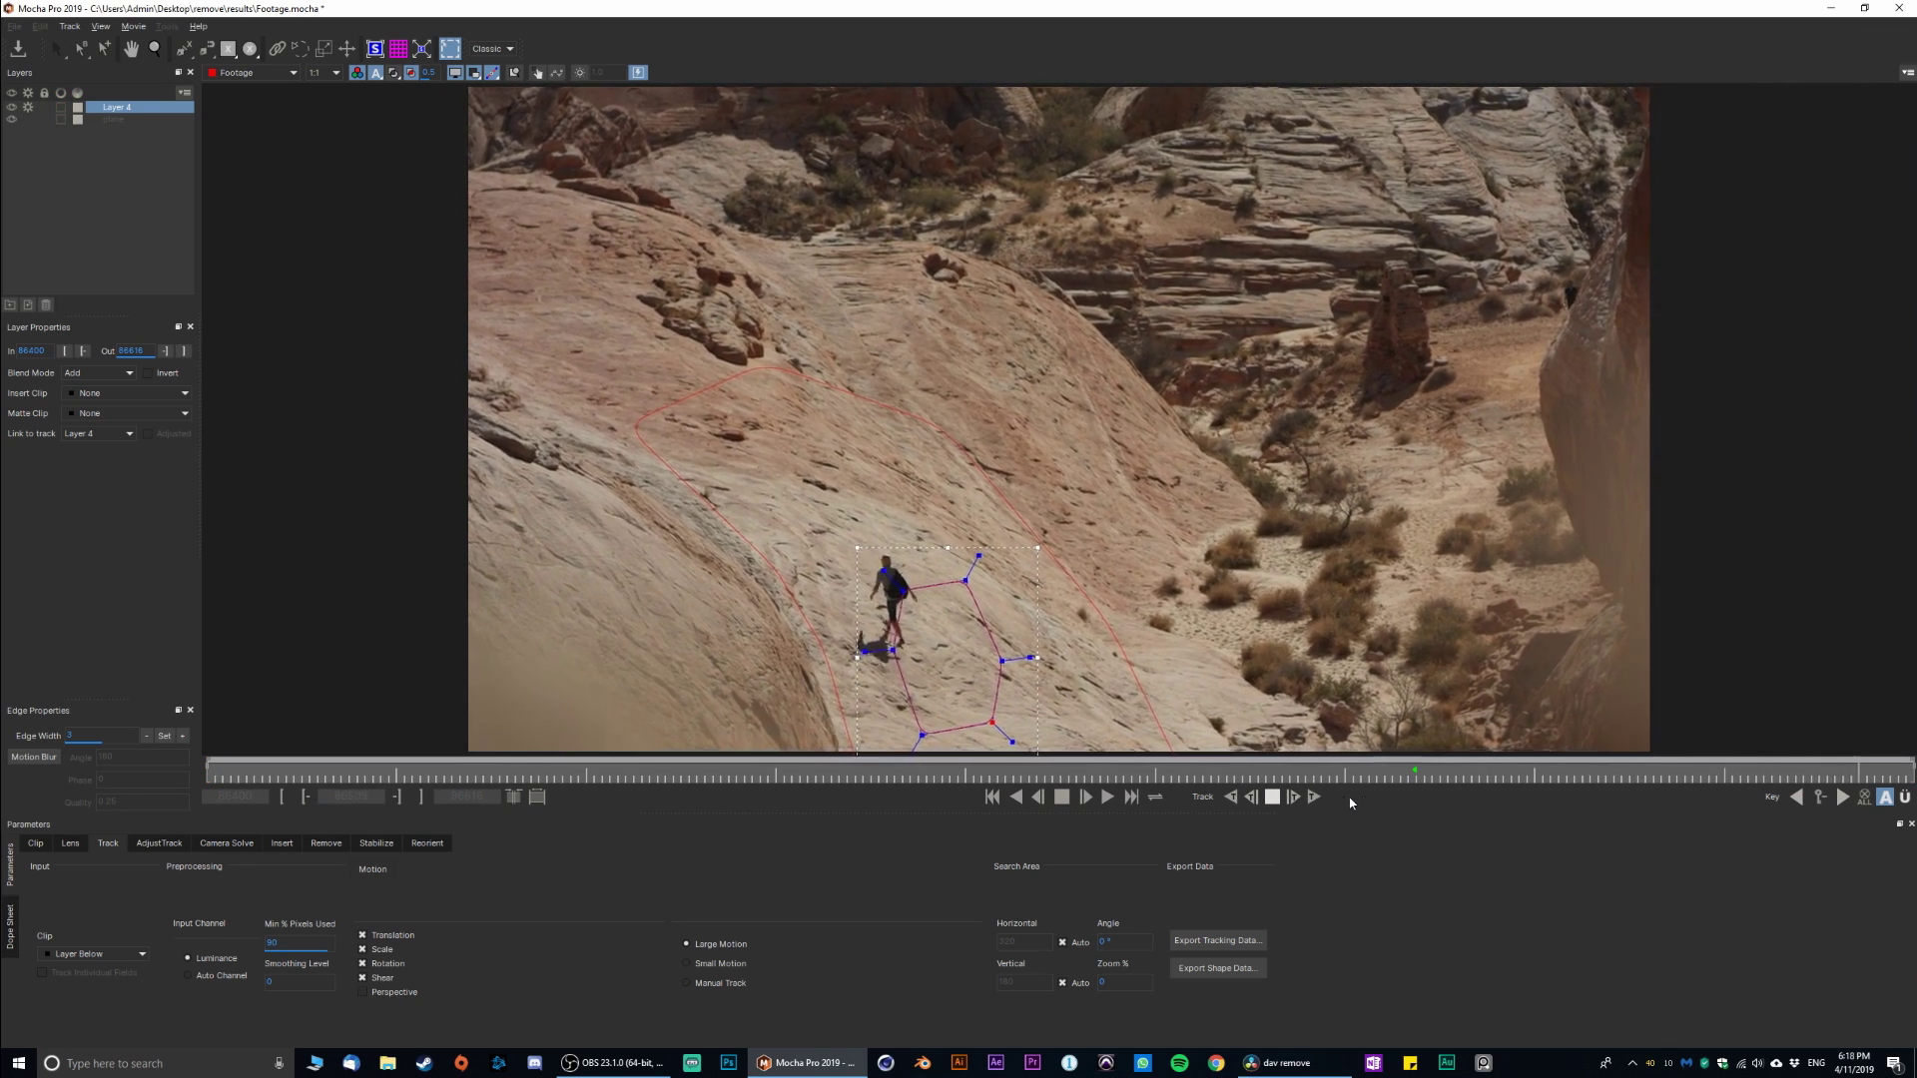
{"action": "left_click", "coordinate": [1864, 799]}
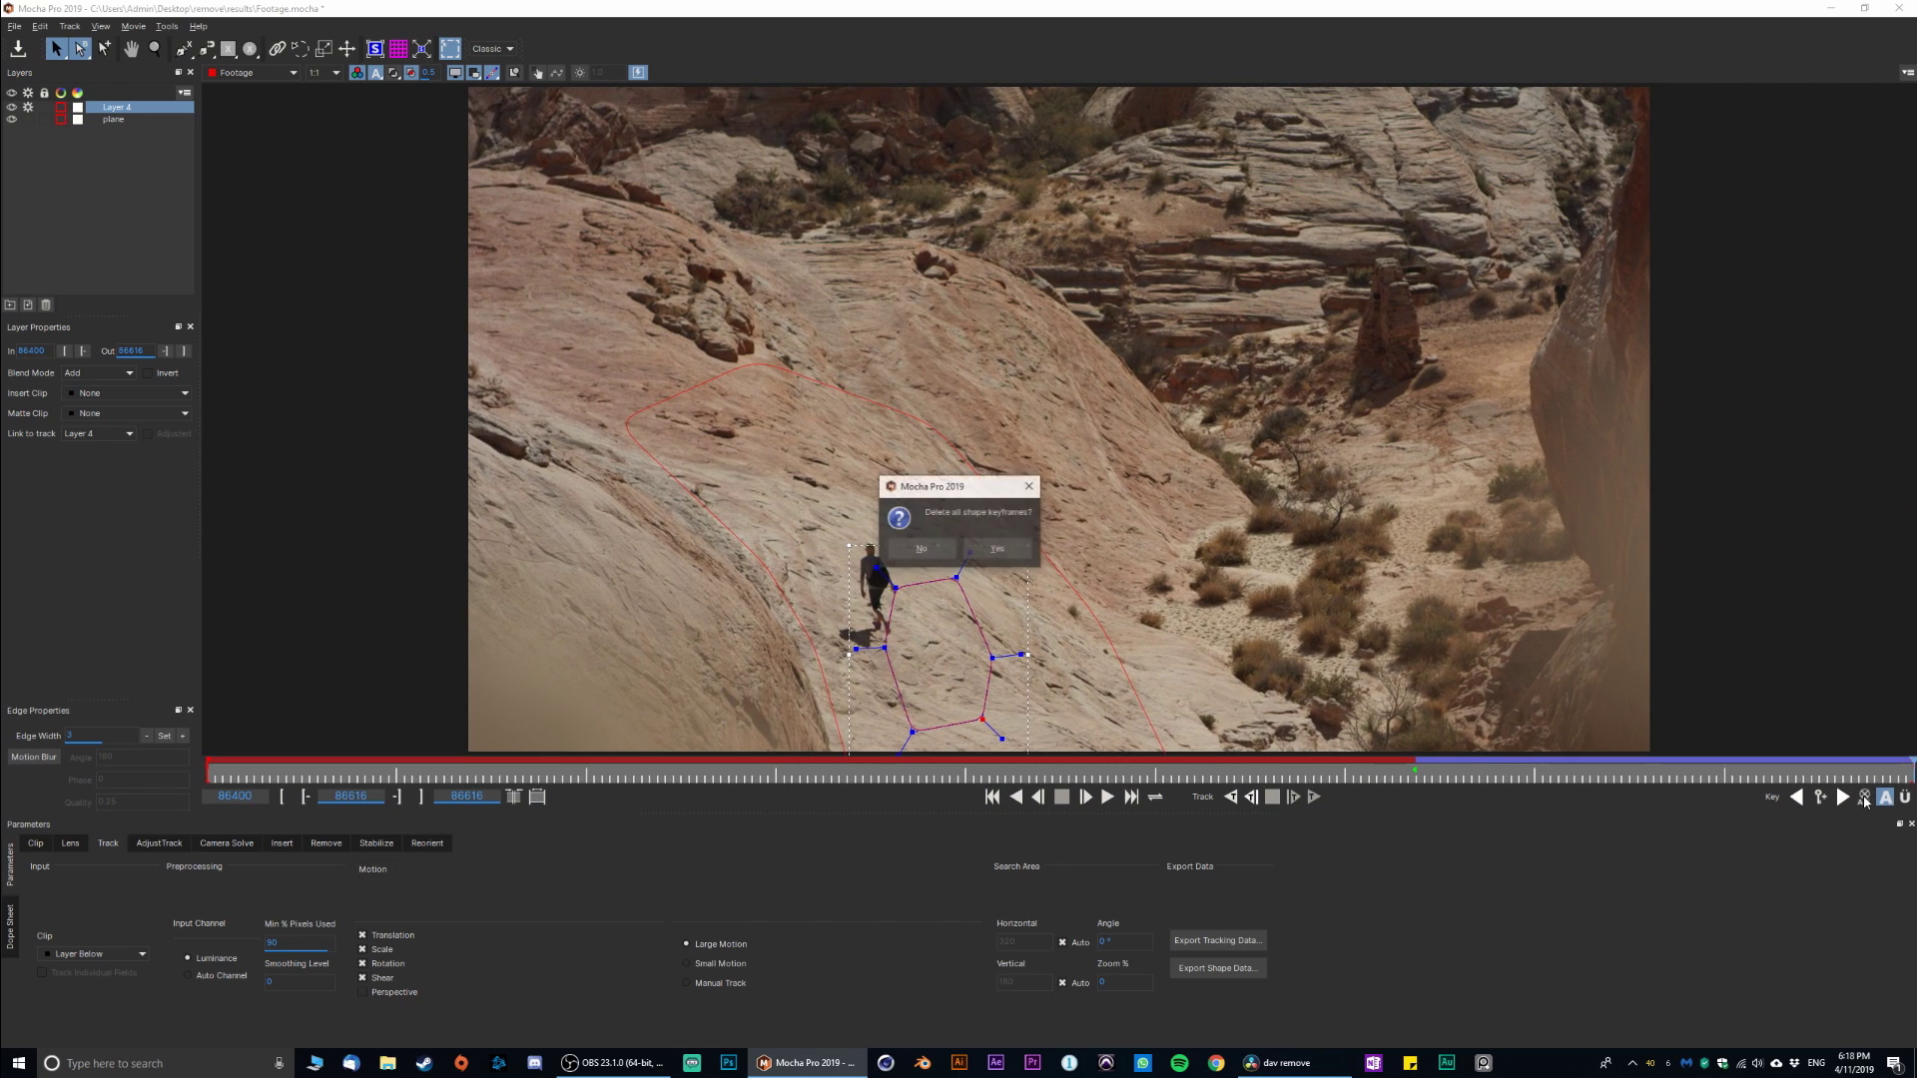
{"action": "left_click", "coordinate": [996, 555]}
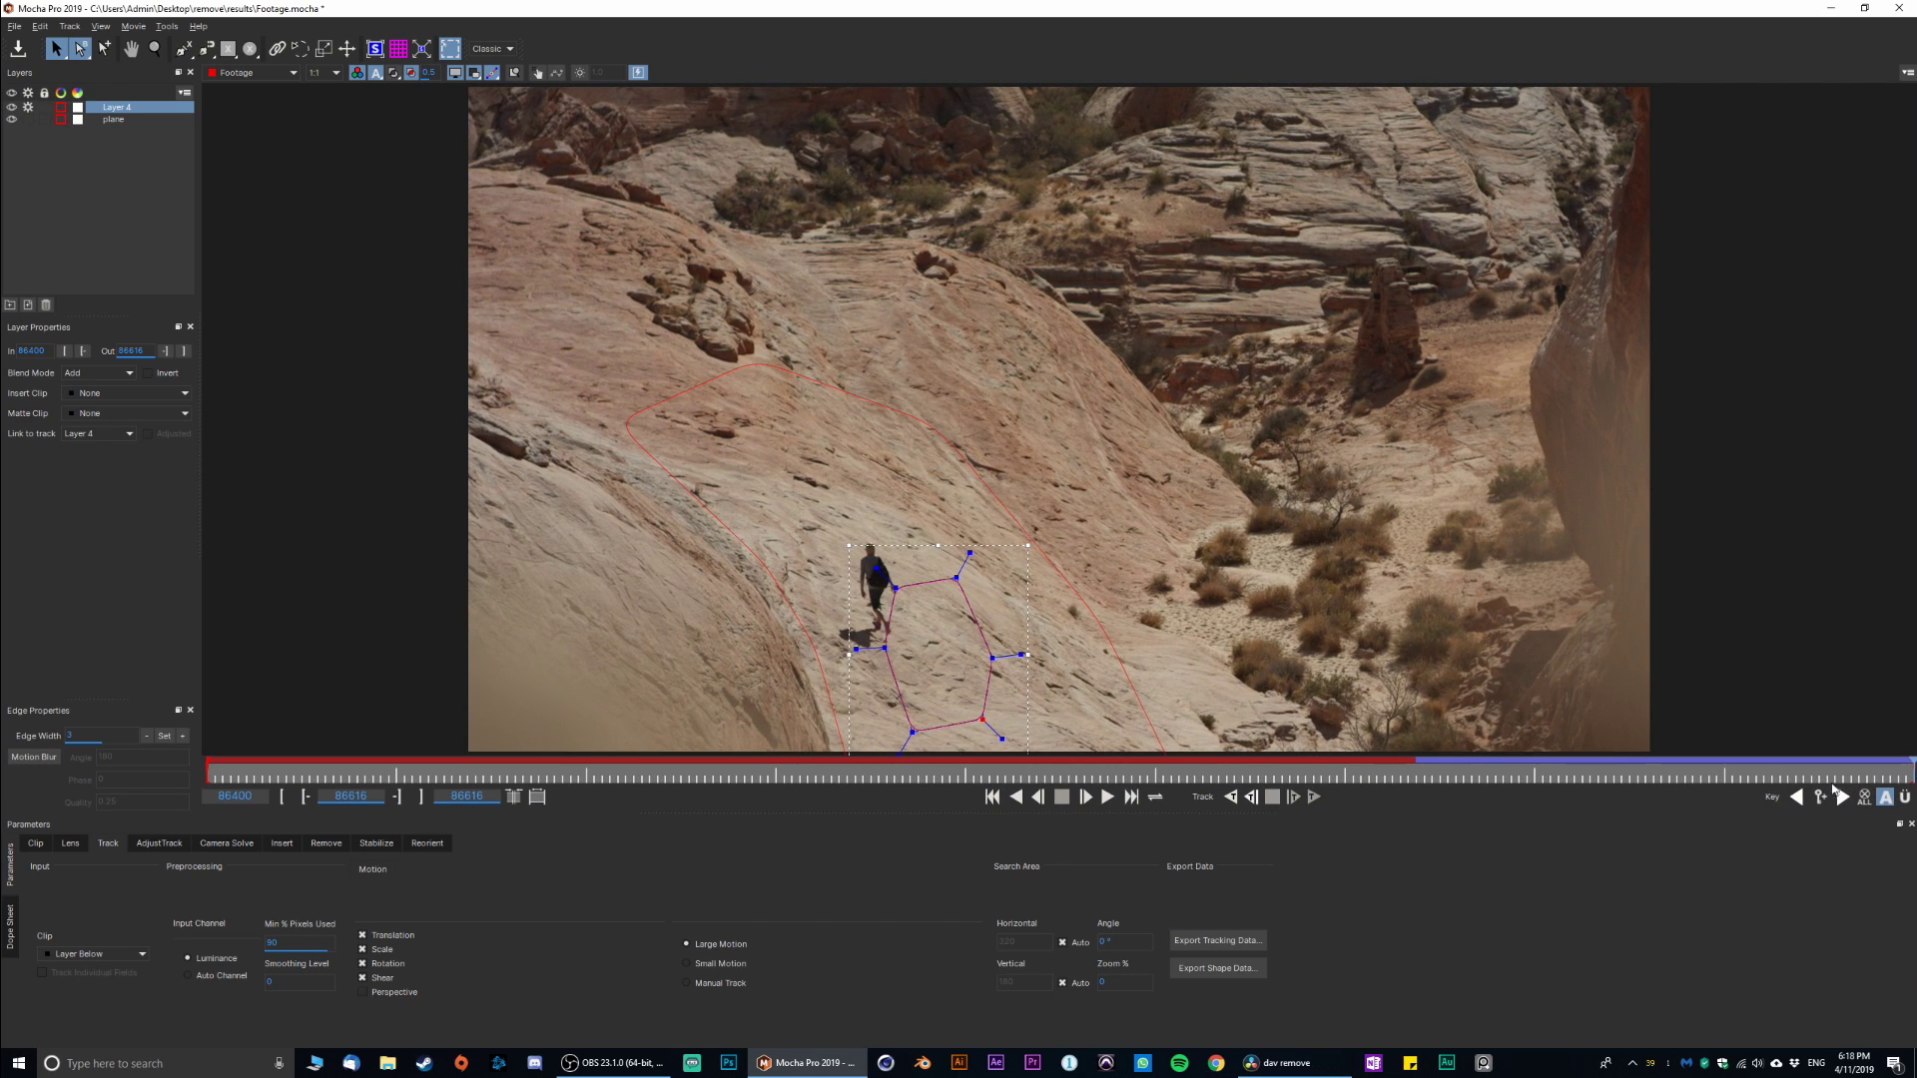
{"action": "left_click_drag", "start_coordinate": [1908, 775], "coordinate": [1424, 780]}
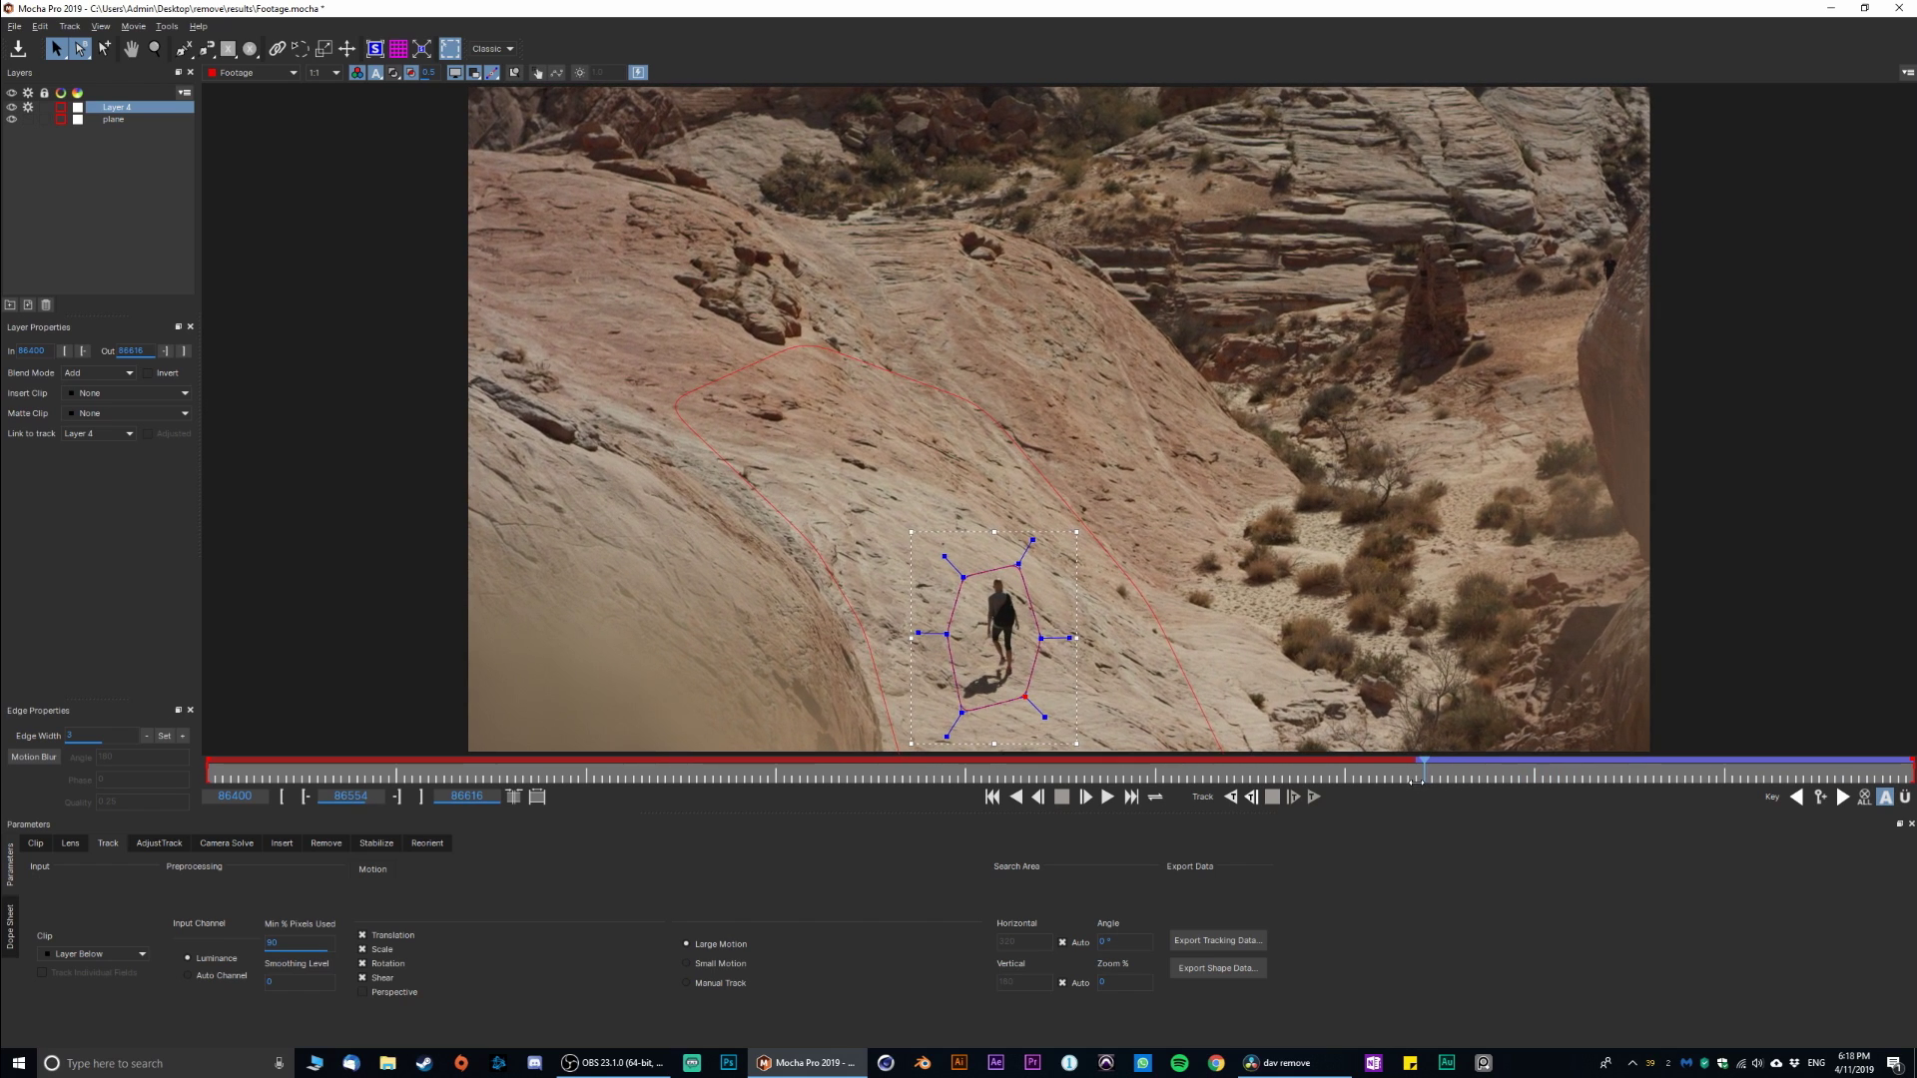
Rename the new shape's layer as "hiker"
{"action": "right_click", "coordinate": [111, 117]}
{"action": "left_click", "coordinate": [150, 120]}
{"action": "type", "text": "hiker"}
{"action": "key", "text": "Return"}
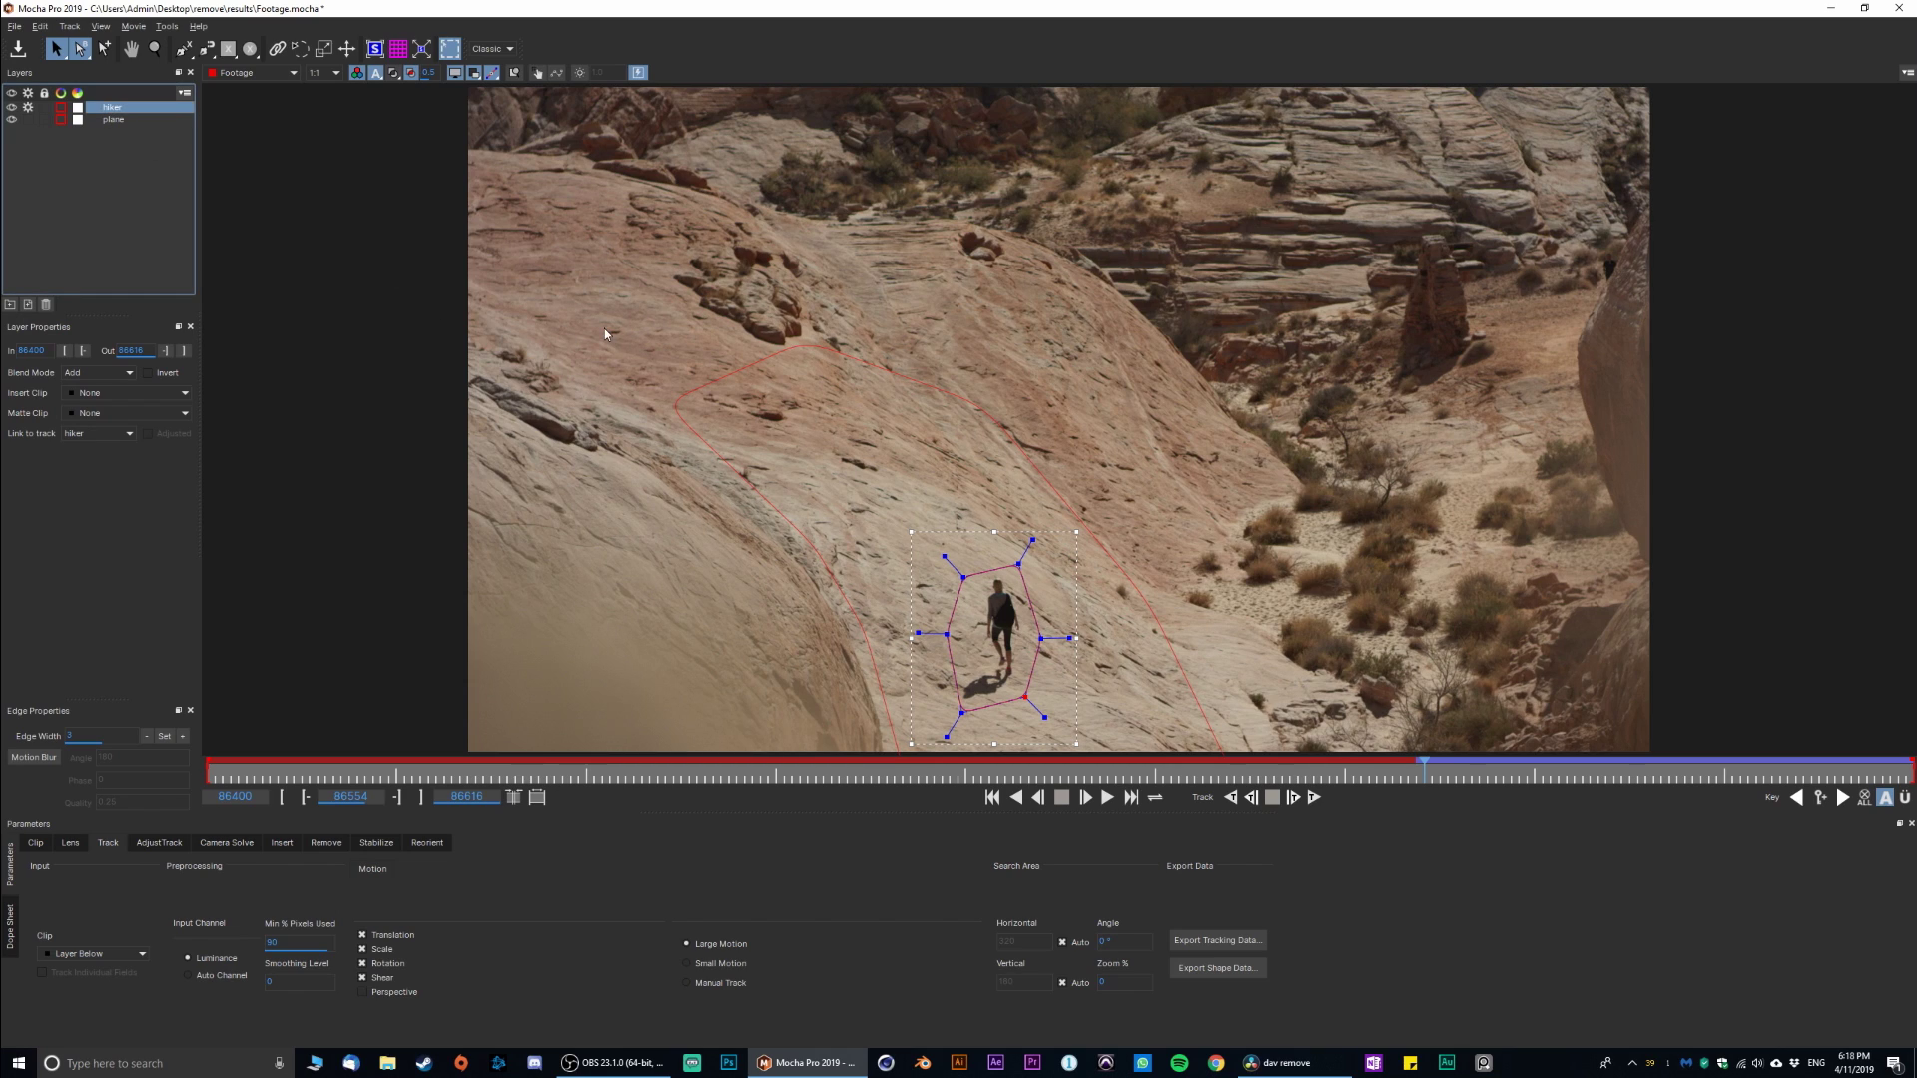
Switch the hiker layer to Manual Track and delete all its existing keyframes
{"action": "left_click", "coordinate": [1865, 797]}
{"action": "left_click", "coordinate": [998, 550]}
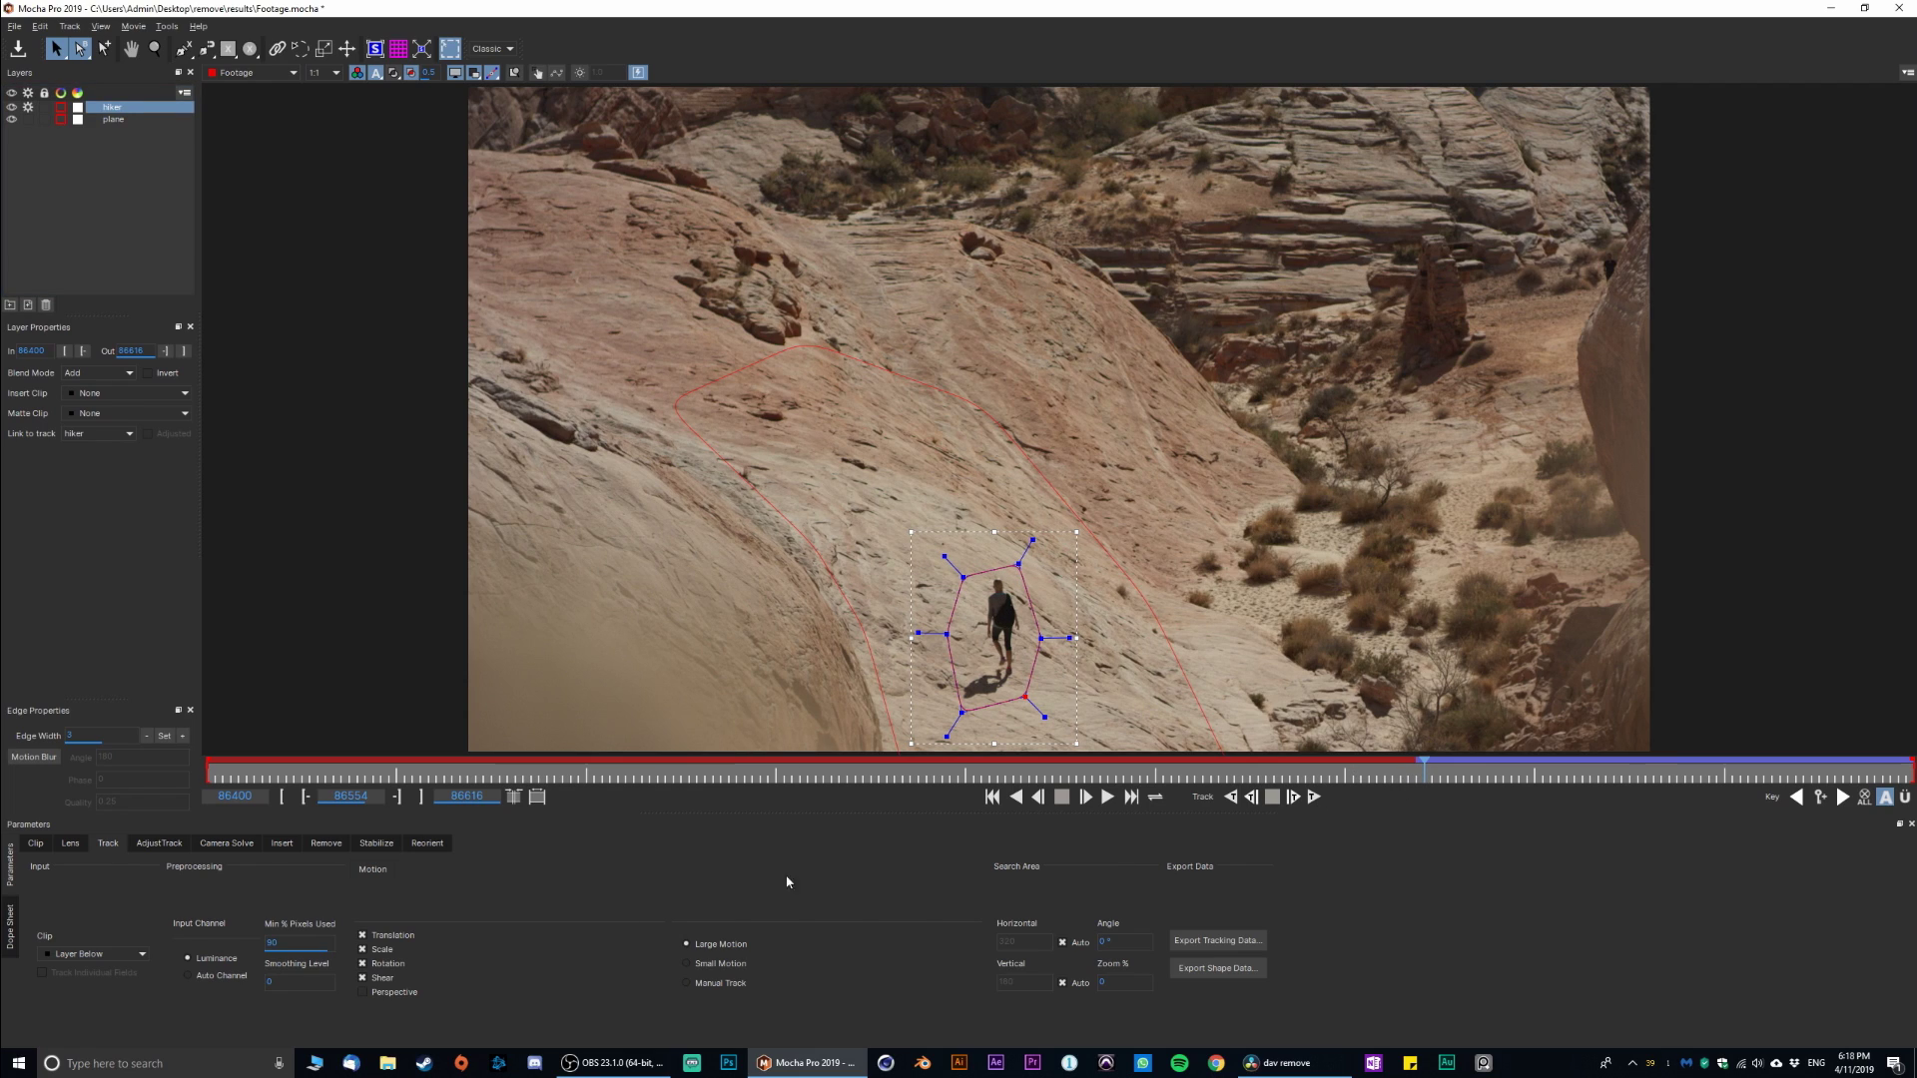
{"action": "left_click", "coordinate": [687, 984]}
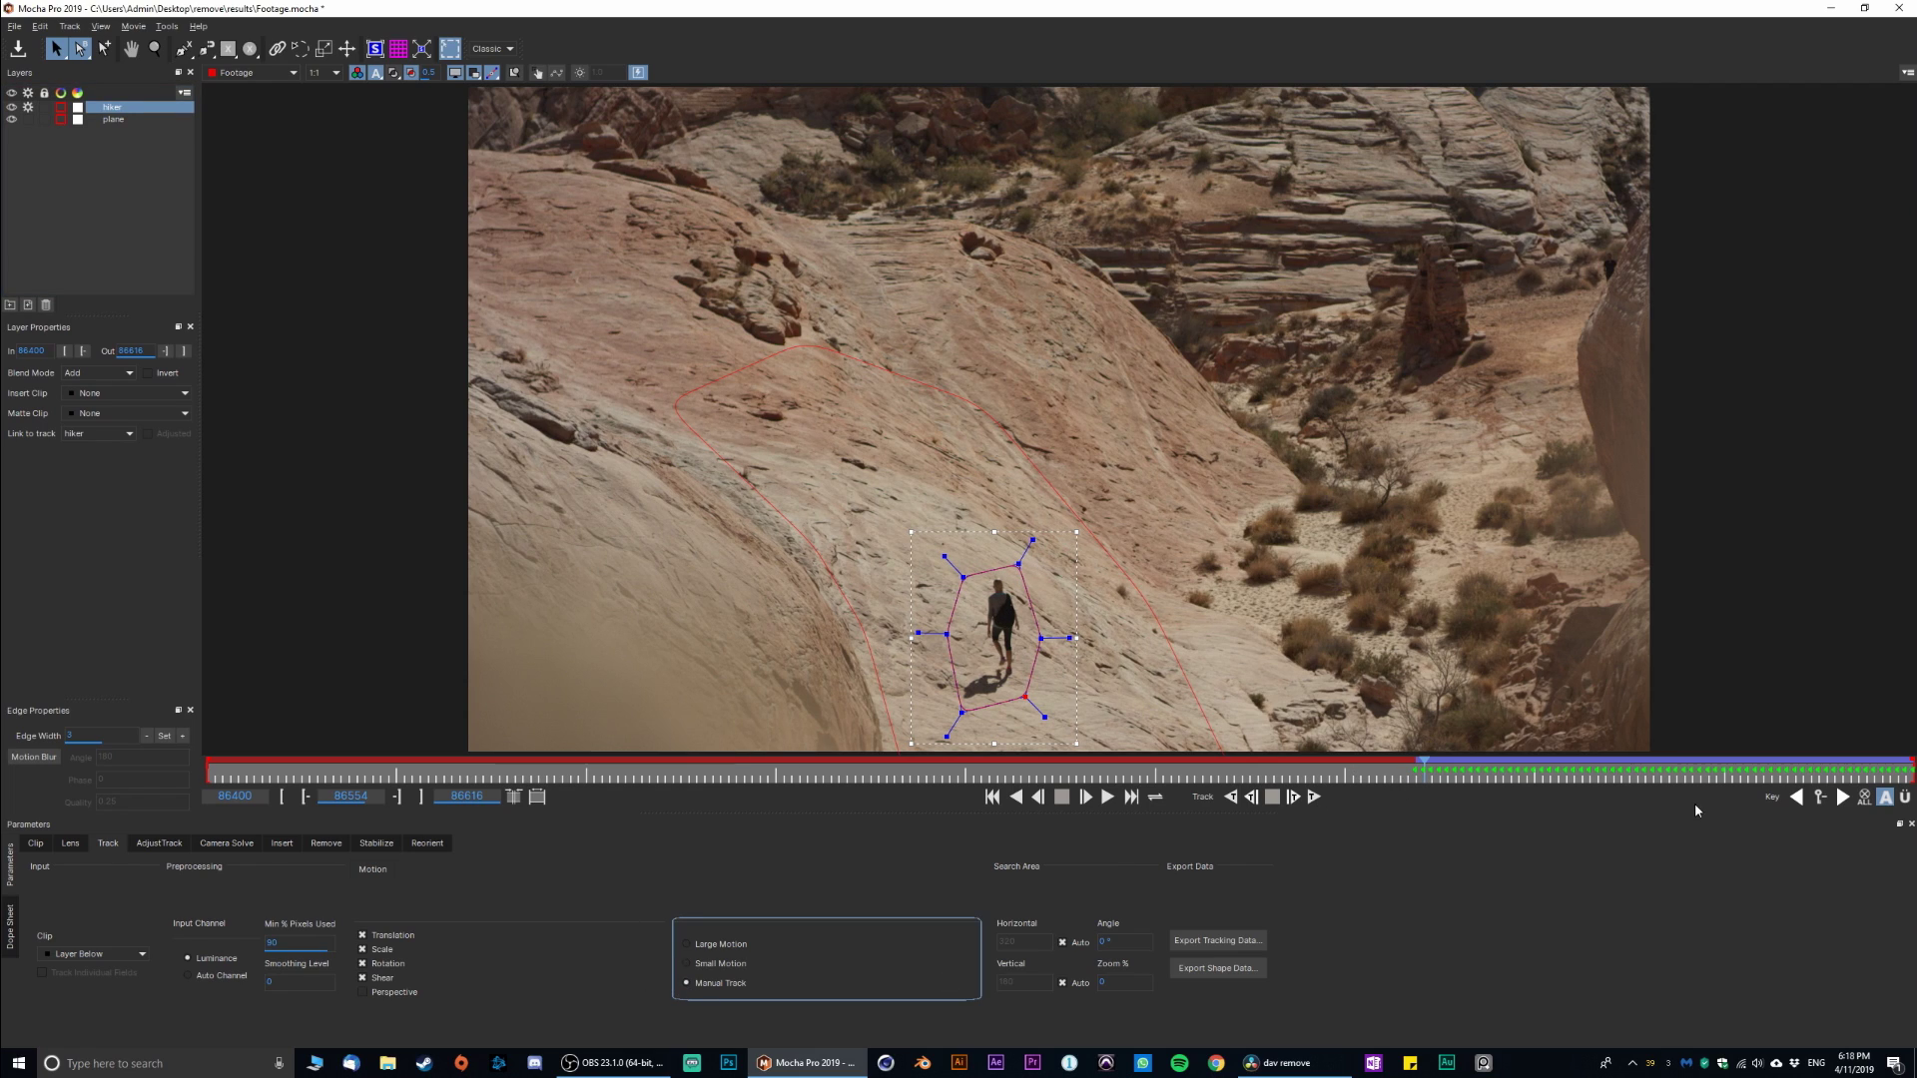
{"action": "left_click", "coordinate": [1864, 795]}
{"action": "left_click", "coordinate": [999, 550]}
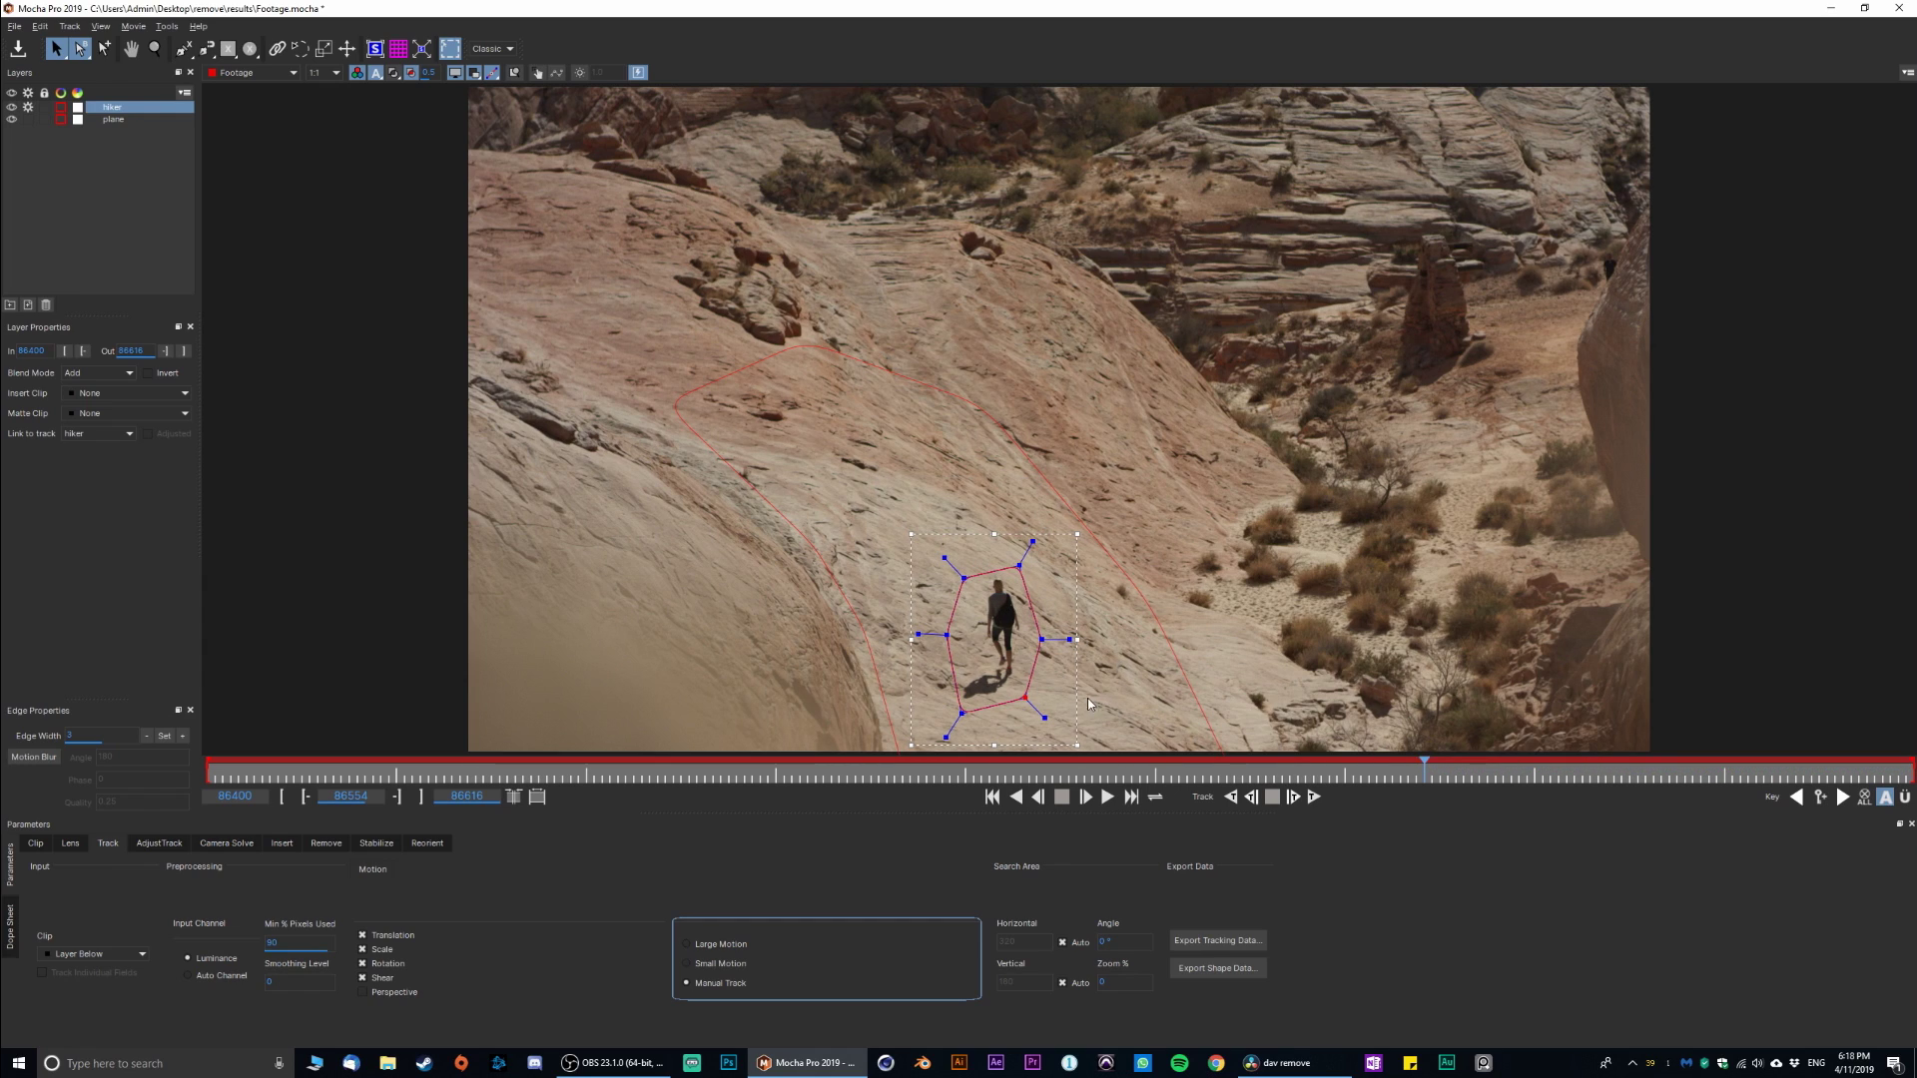
Widen the hiker shape and keyframe it at frame 86554, and reposition it over the hiker at frame 86577
{"action": "left_click_drag", "start_coordinate": [947, 632], "coordinate": [957, 714]}
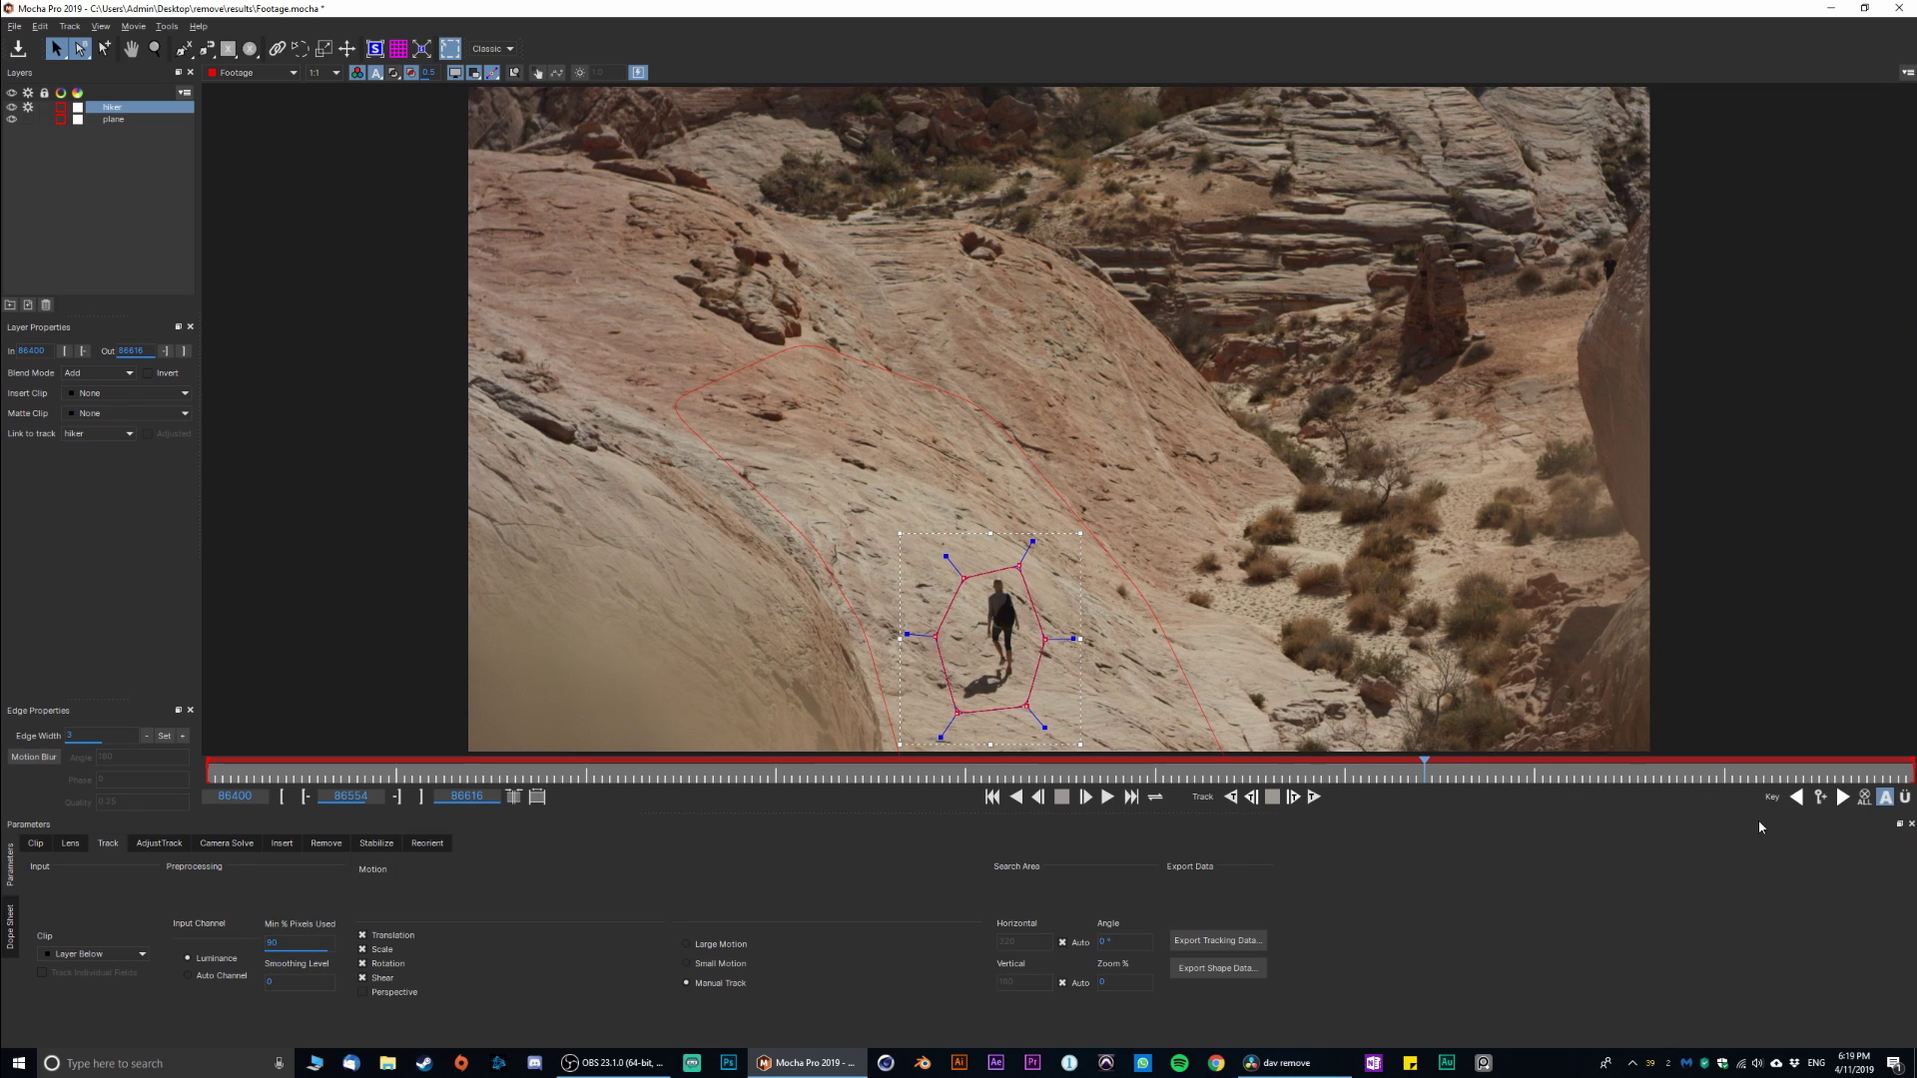
{"action": "left_click", "coordinate": [1821, 799]}
{"action": "left_click_drag", "start_coordinate": [1433, 770], "coordinate": [1606, 774]}
{"action": "left_click", "coordinate": [903, 565]}
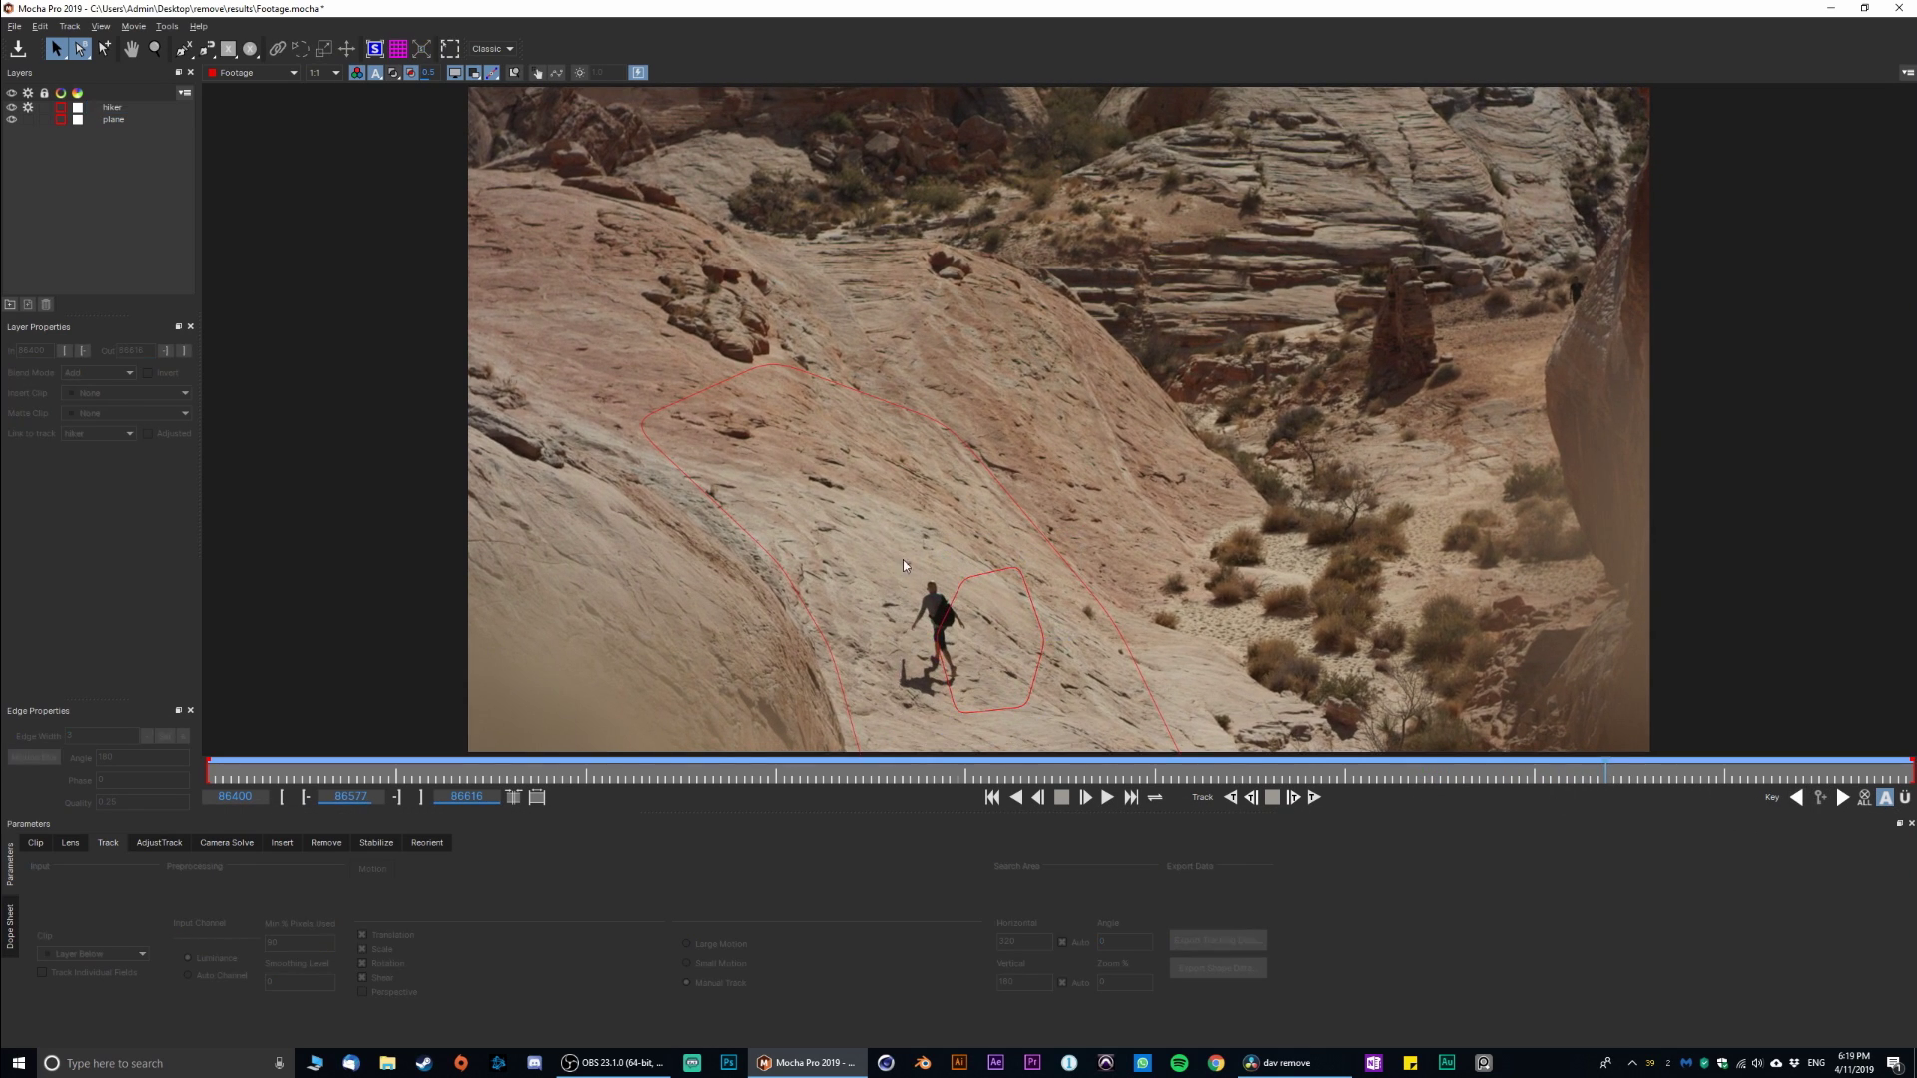
{"action": "left_click", "coordinate": [1030, 676]}
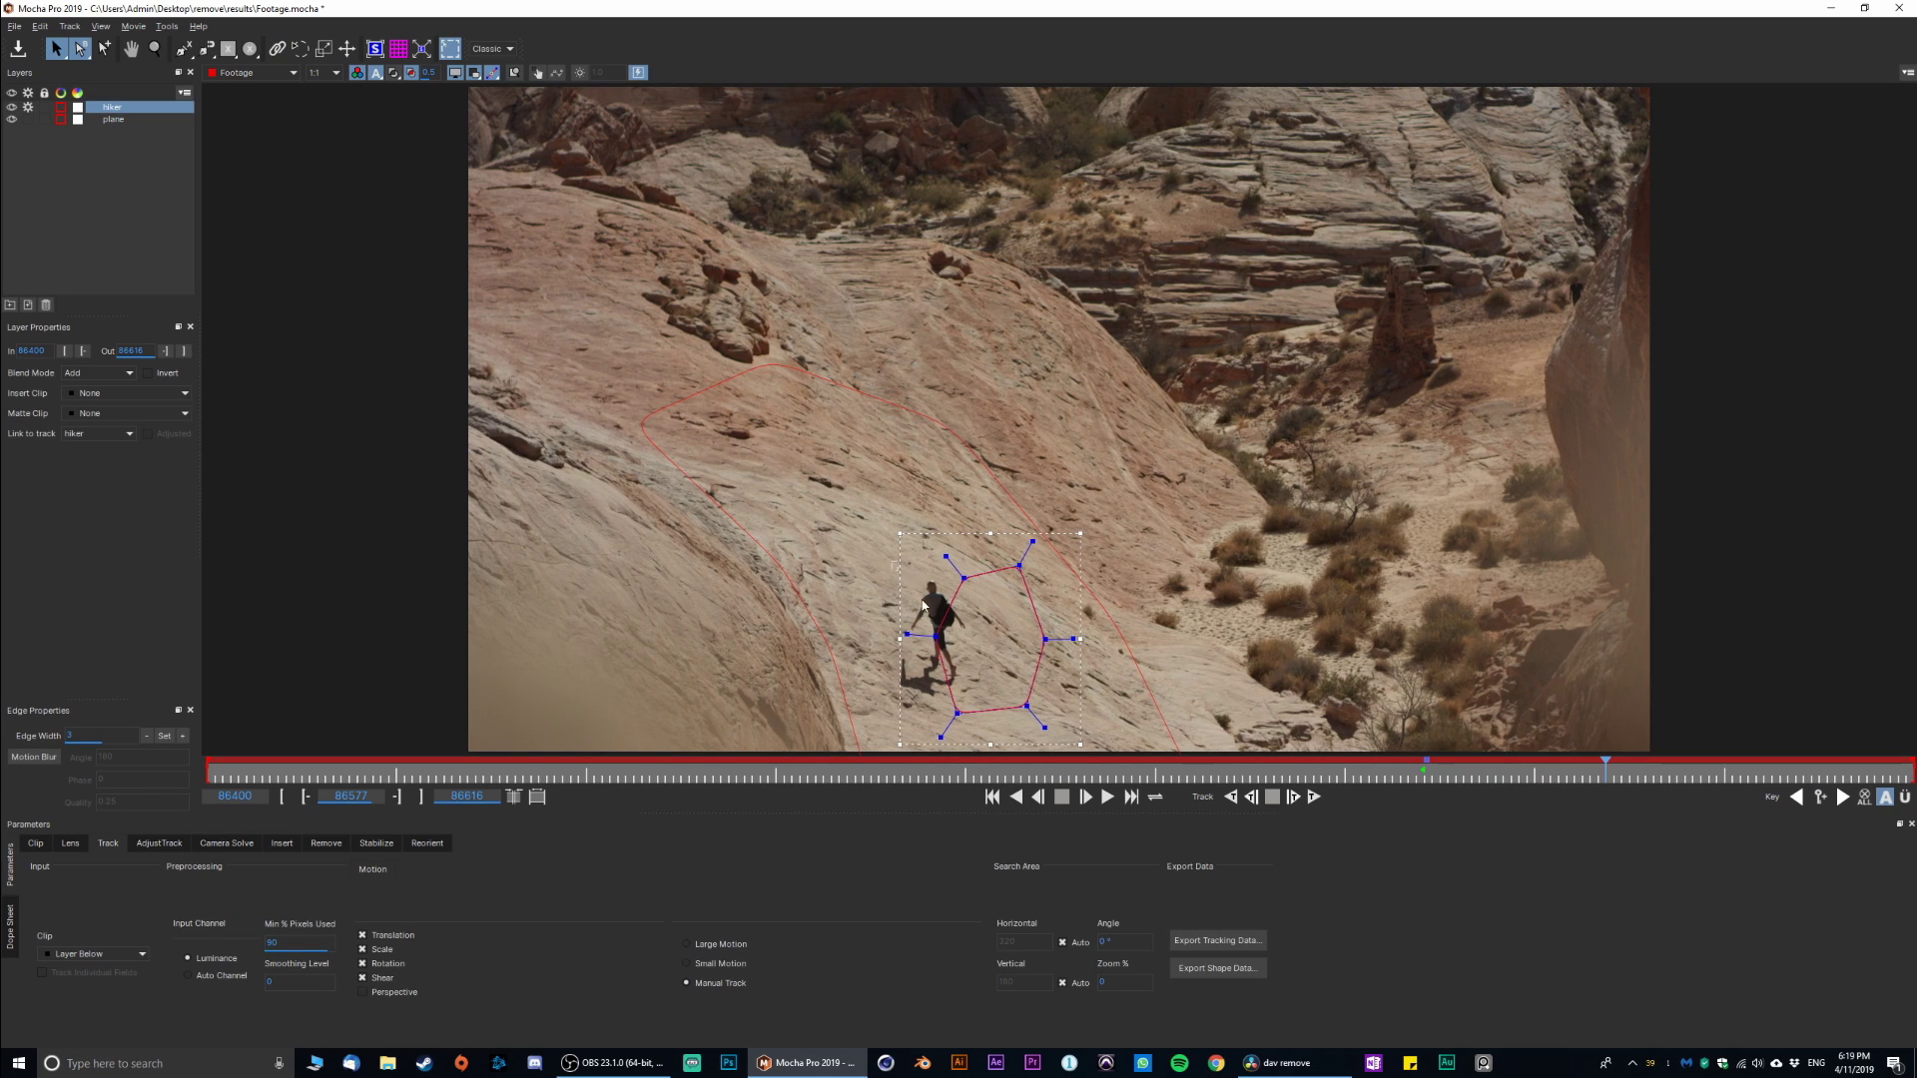
{"action": "left_click_drag", "start_coordinate": [1023, 702], "coordinate": [965, 699]}
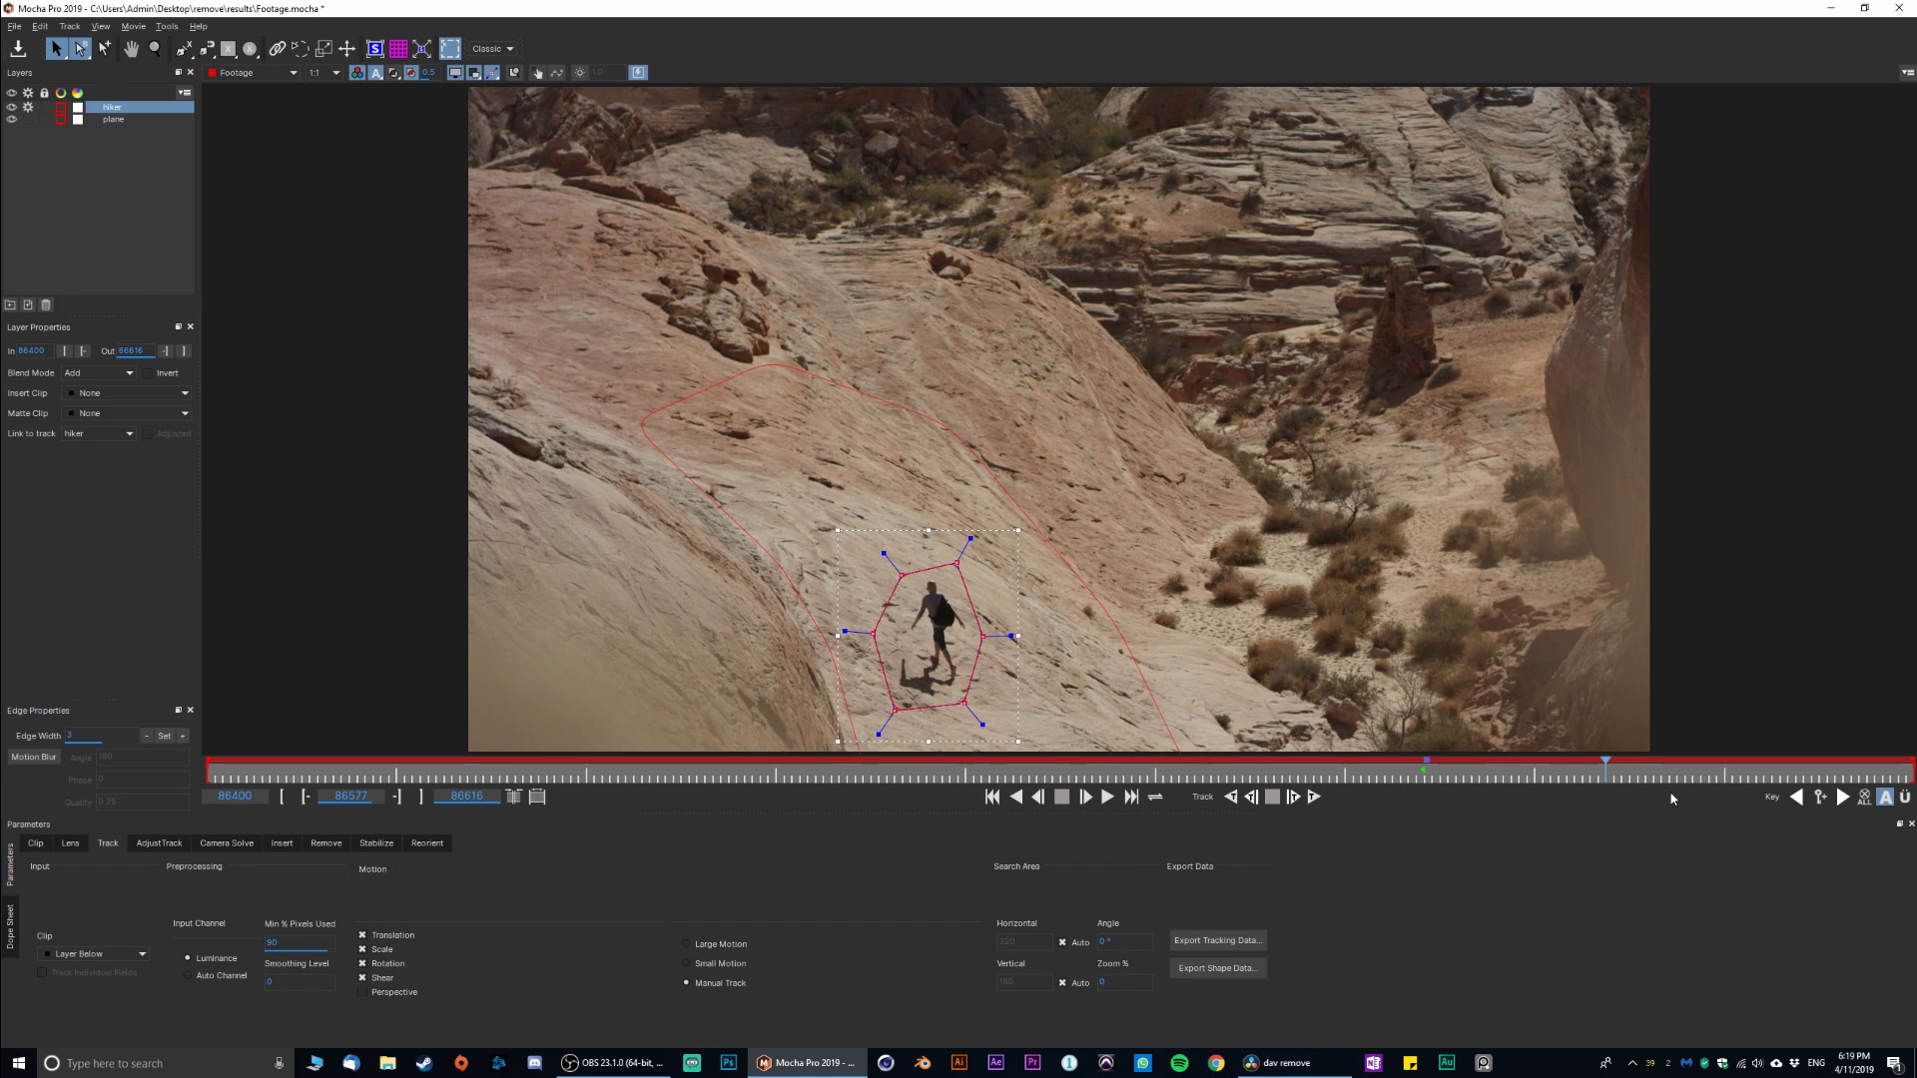
Reposition the hiker shape over the walking figure at frames 86594 and 86607, adding a keyframe for the former
{"action": "left_click_drag", "start_coordinate": [1605, 768], "coordinate": [1741, 768]}
{"action": "left_click_drag", "start_coordinate": [980, 651], "coordinate": [963, 627]}
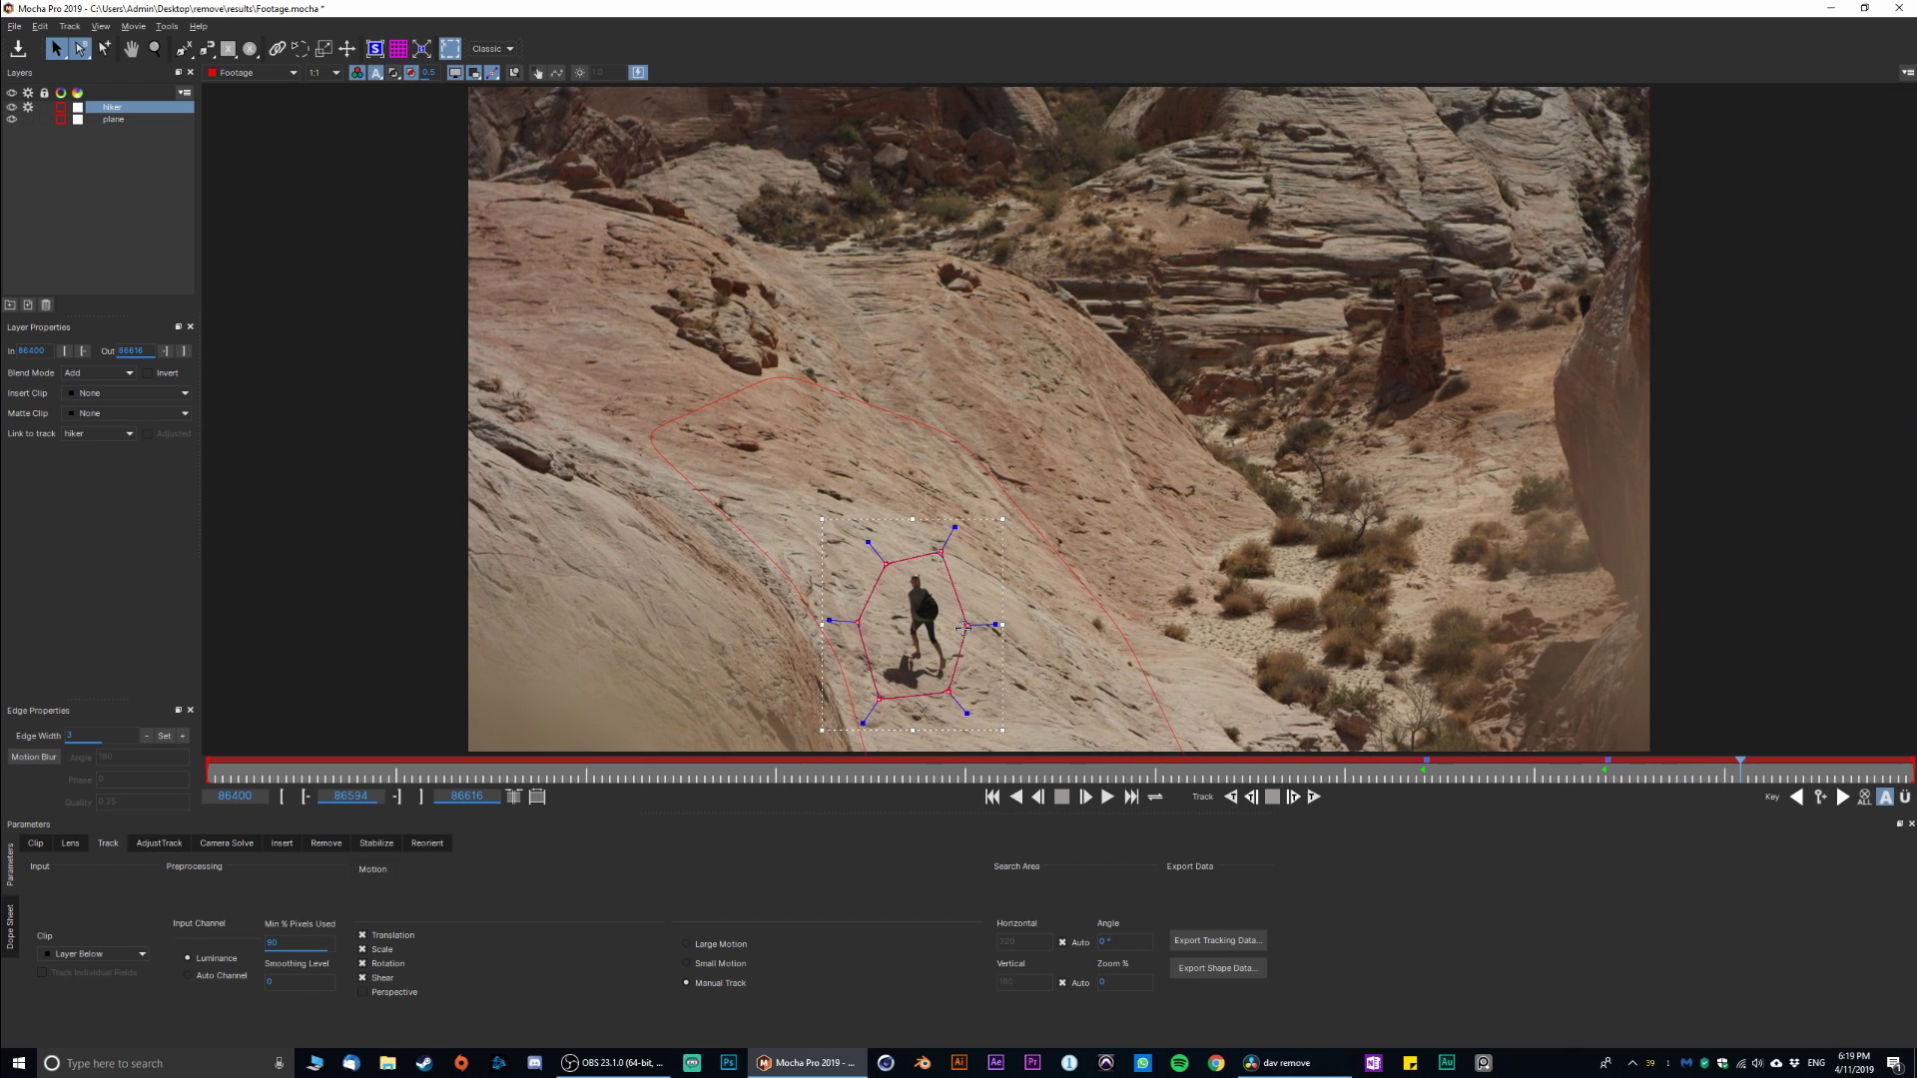
{"action": "left_click", "coordinate": [1819, 796]}
{"action": "left_click_drag", "start_coordinate": [1742, 765], "coordinate": [1814, 770]}
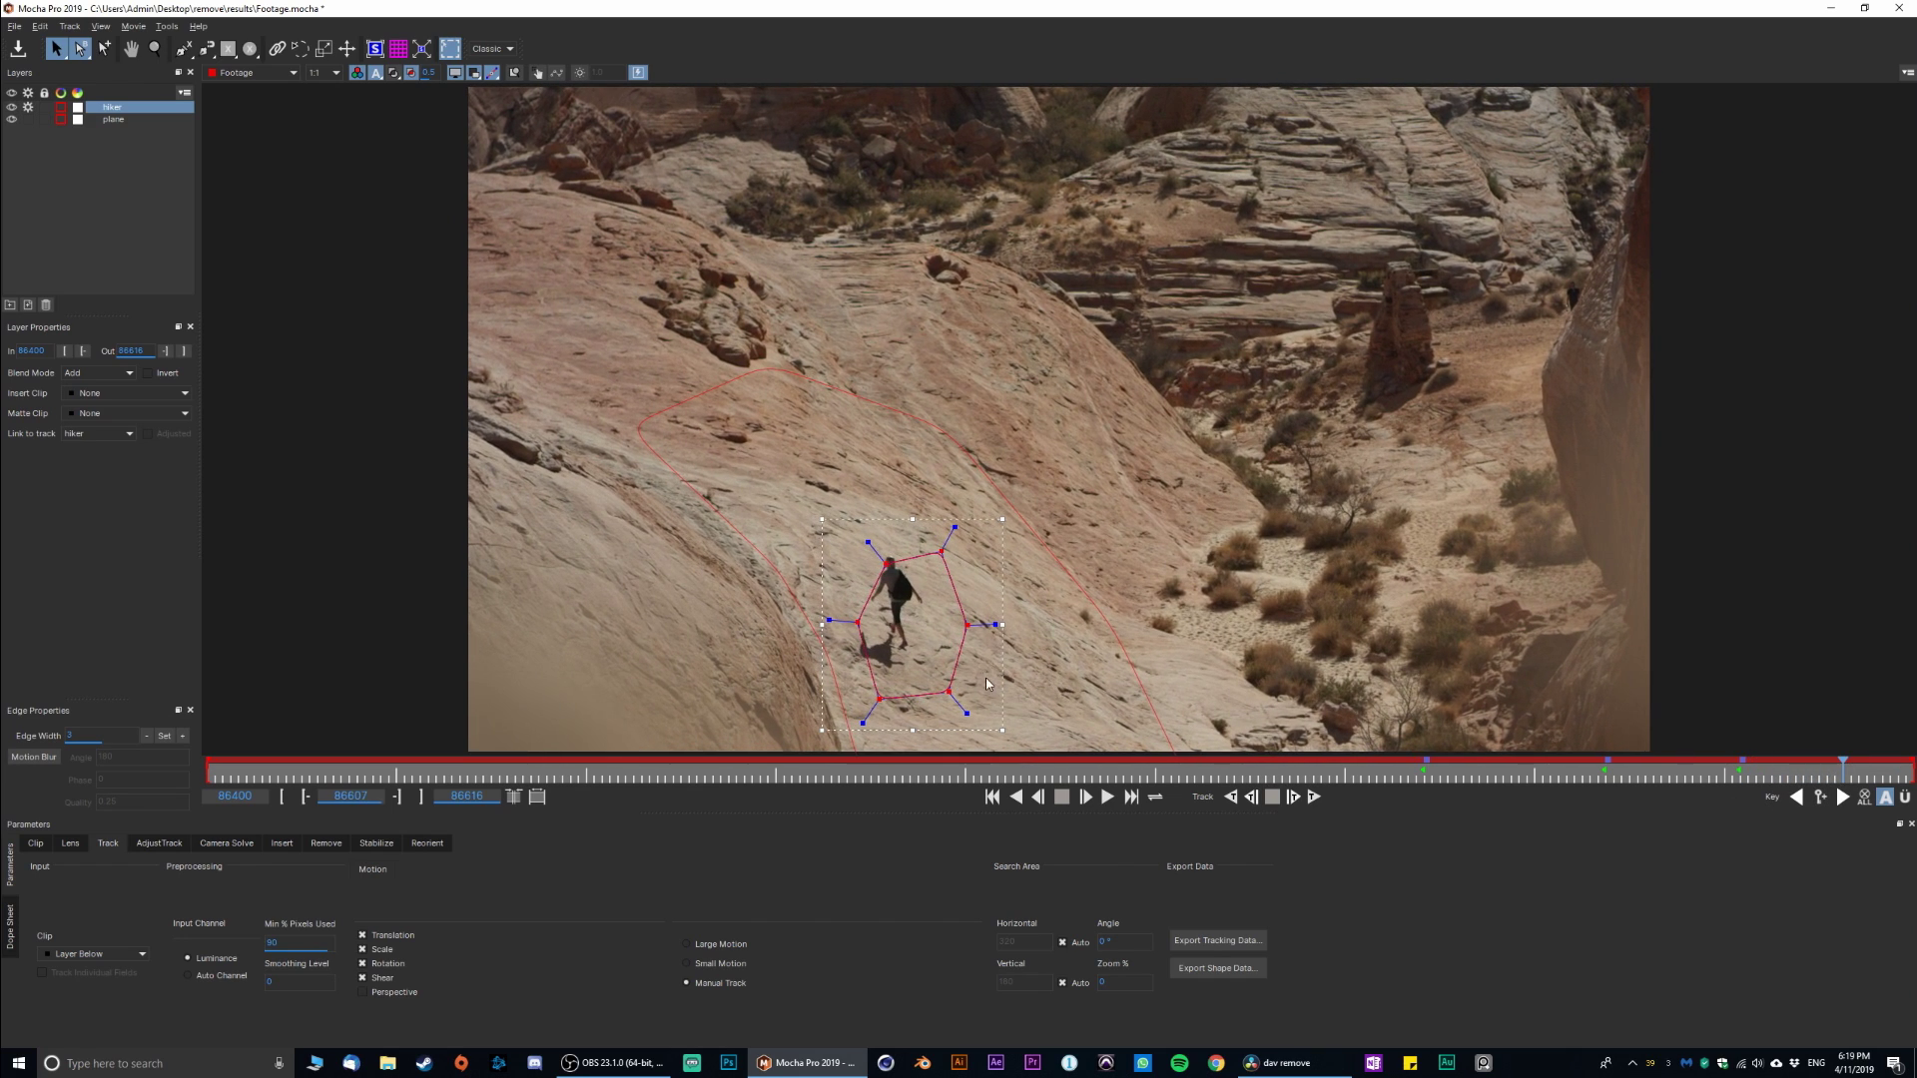
{"action": "left_click_drag", "start_coordinate": [951, 691], "coordinate": [927, 673]}
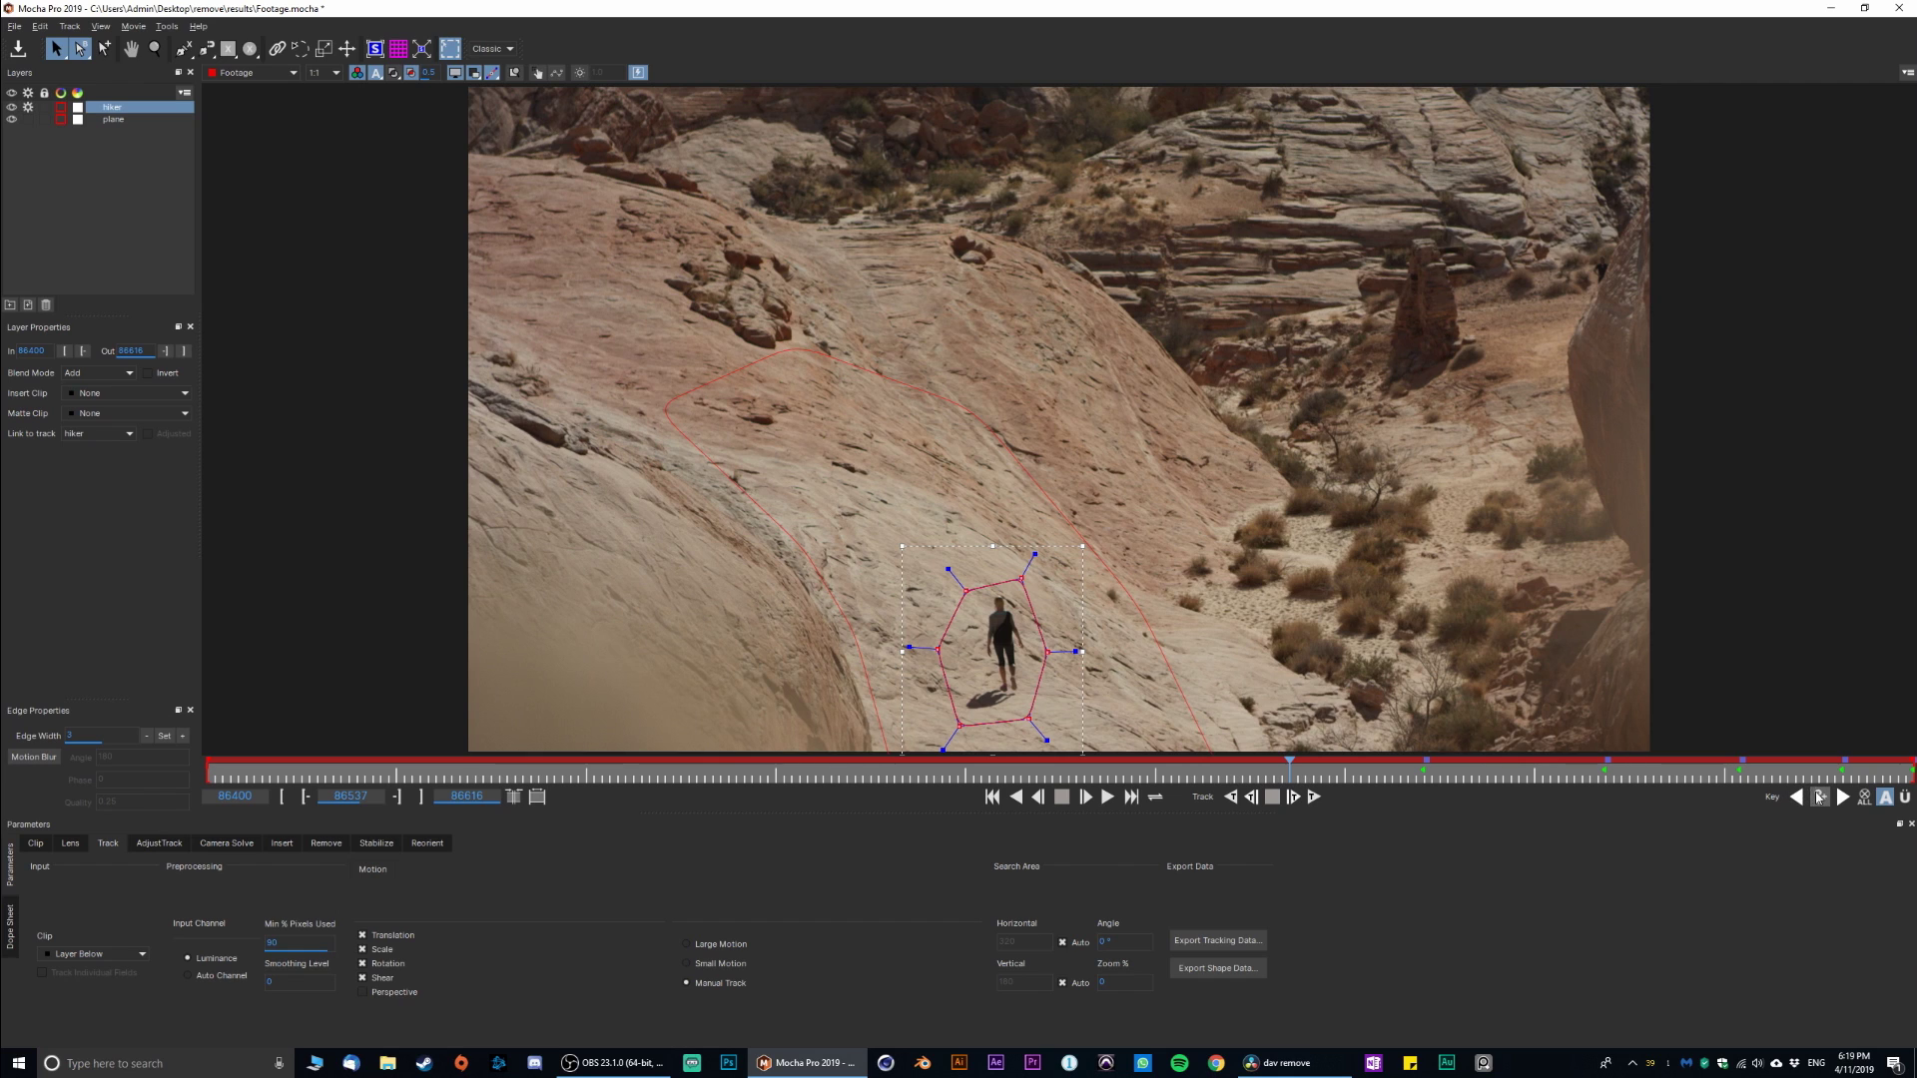
Step back through the clip and reposition the shape over the hiker at frames 86515 and 86491
{"action": "left_click_drag", "start_coordinate": [1285, 766], "coordinate": [1089, 762]}
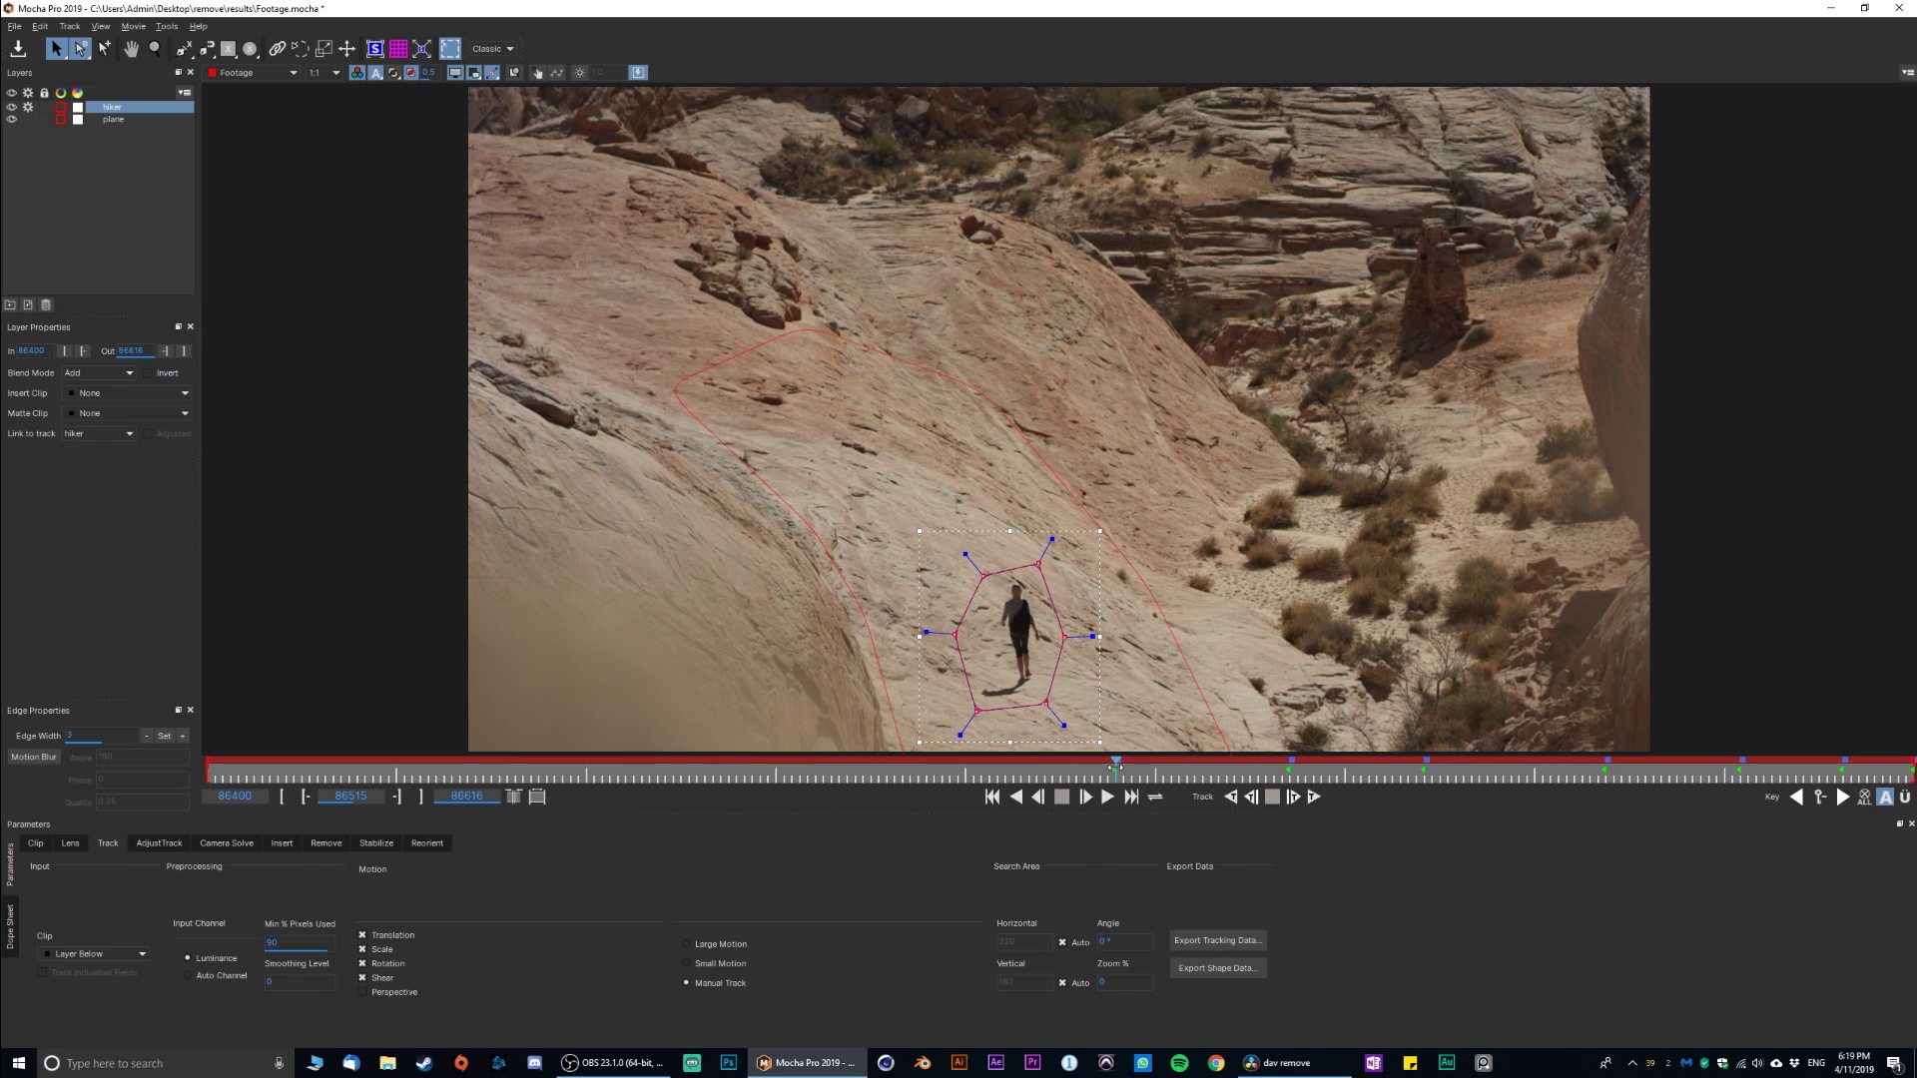
{"action": "key", "text": "Left"}
{"action": "key", "text": "Left"}
{"action": "key", "text": "Left"}
{"action": "key", "text": "Left"}
{"action": "key", "text": "Left"}
{"action": "key", "text": "Left"}
{"action": "key", "text": "Left"}
{"action": "key", "text": "Left"}
{"action": "key", "text": "Left"}
{"action": "key", "text": "Left"}
{"action": "key", "text": "Left"}
{"action": "key", "text": "Left"}
{"action": "key", "text": "Left"}
{"action": "key", "text": "Left"}
{"action": "key", "text": "Left"}
{"action": "key", "text": "Left"}
{"action": "key", "text": "Left"}
{"action": "key", "text": "Left"}
{"action": "key", "text": "Left"}
{"action": "key", "text": "Left"}
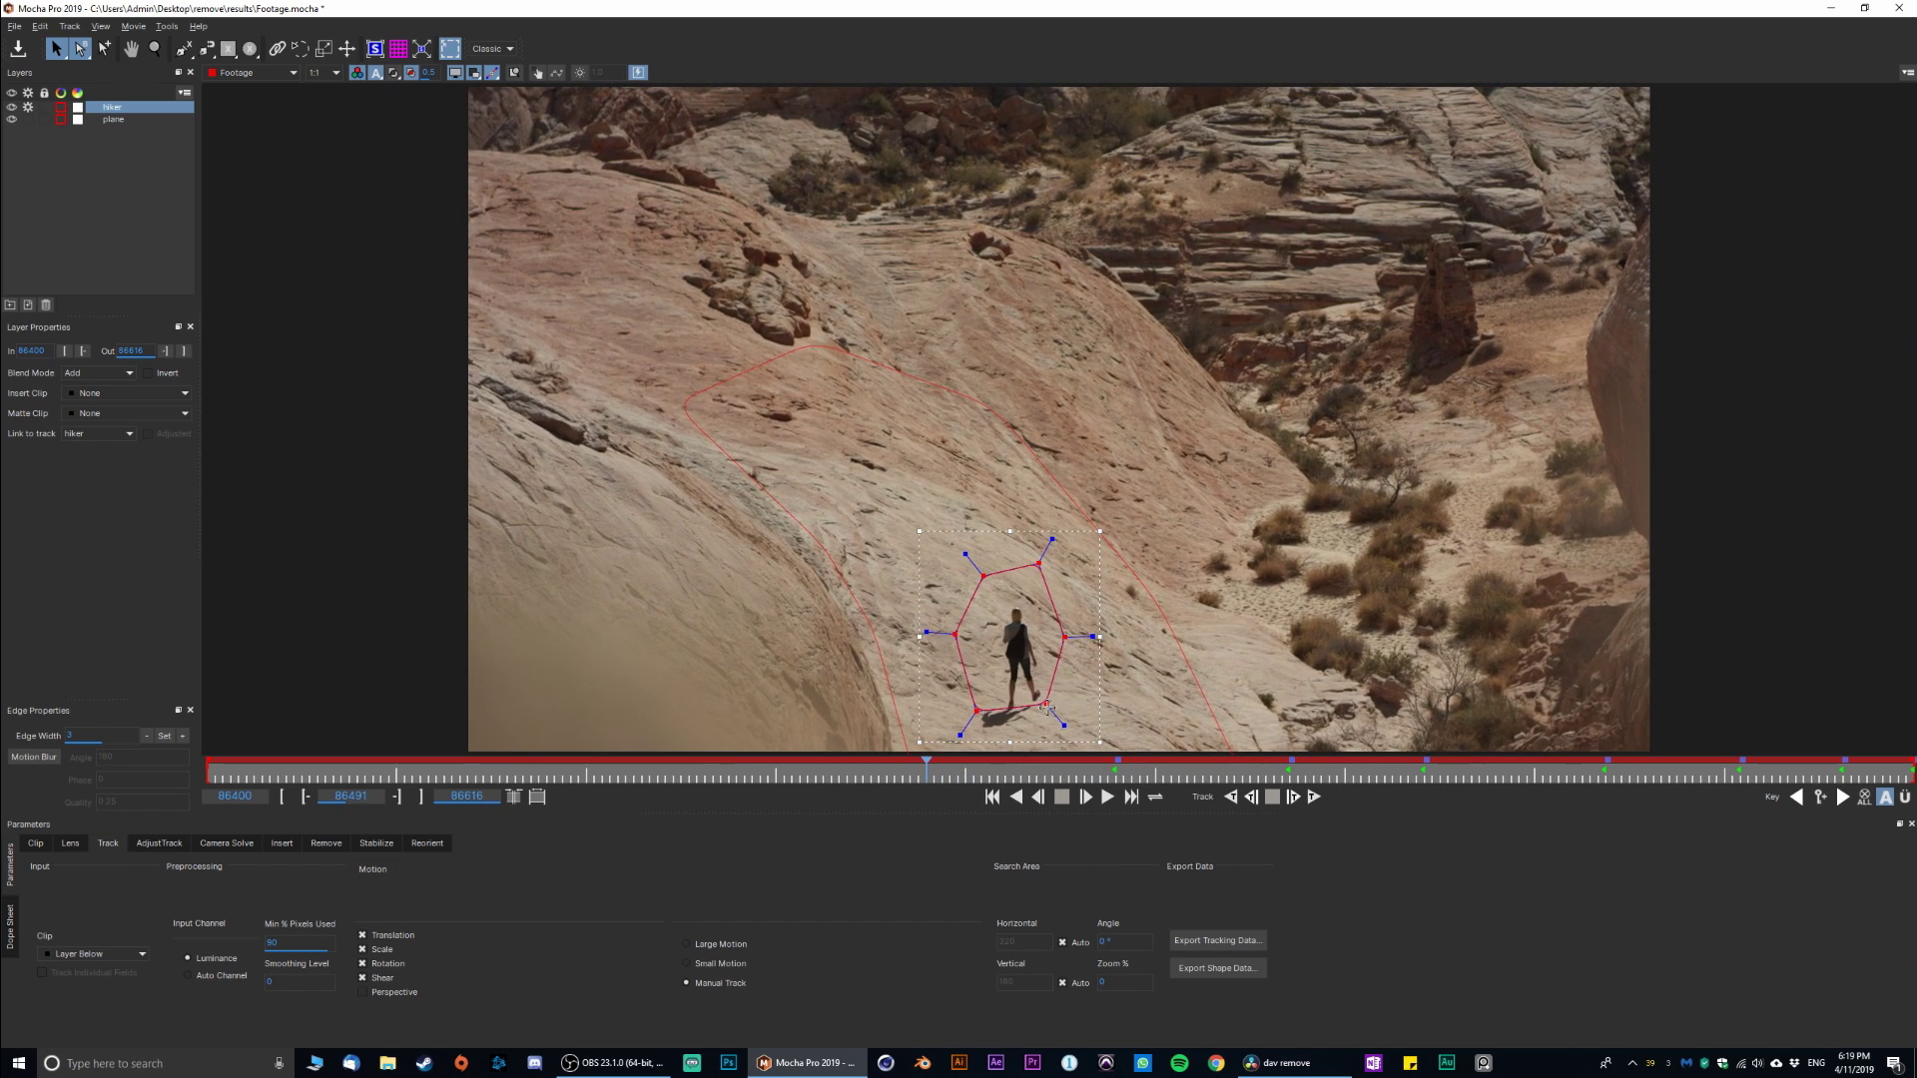
{"action": "left_click_drag", "start_coordinate": [1047, 709], "coordinate": [1038, 736]}
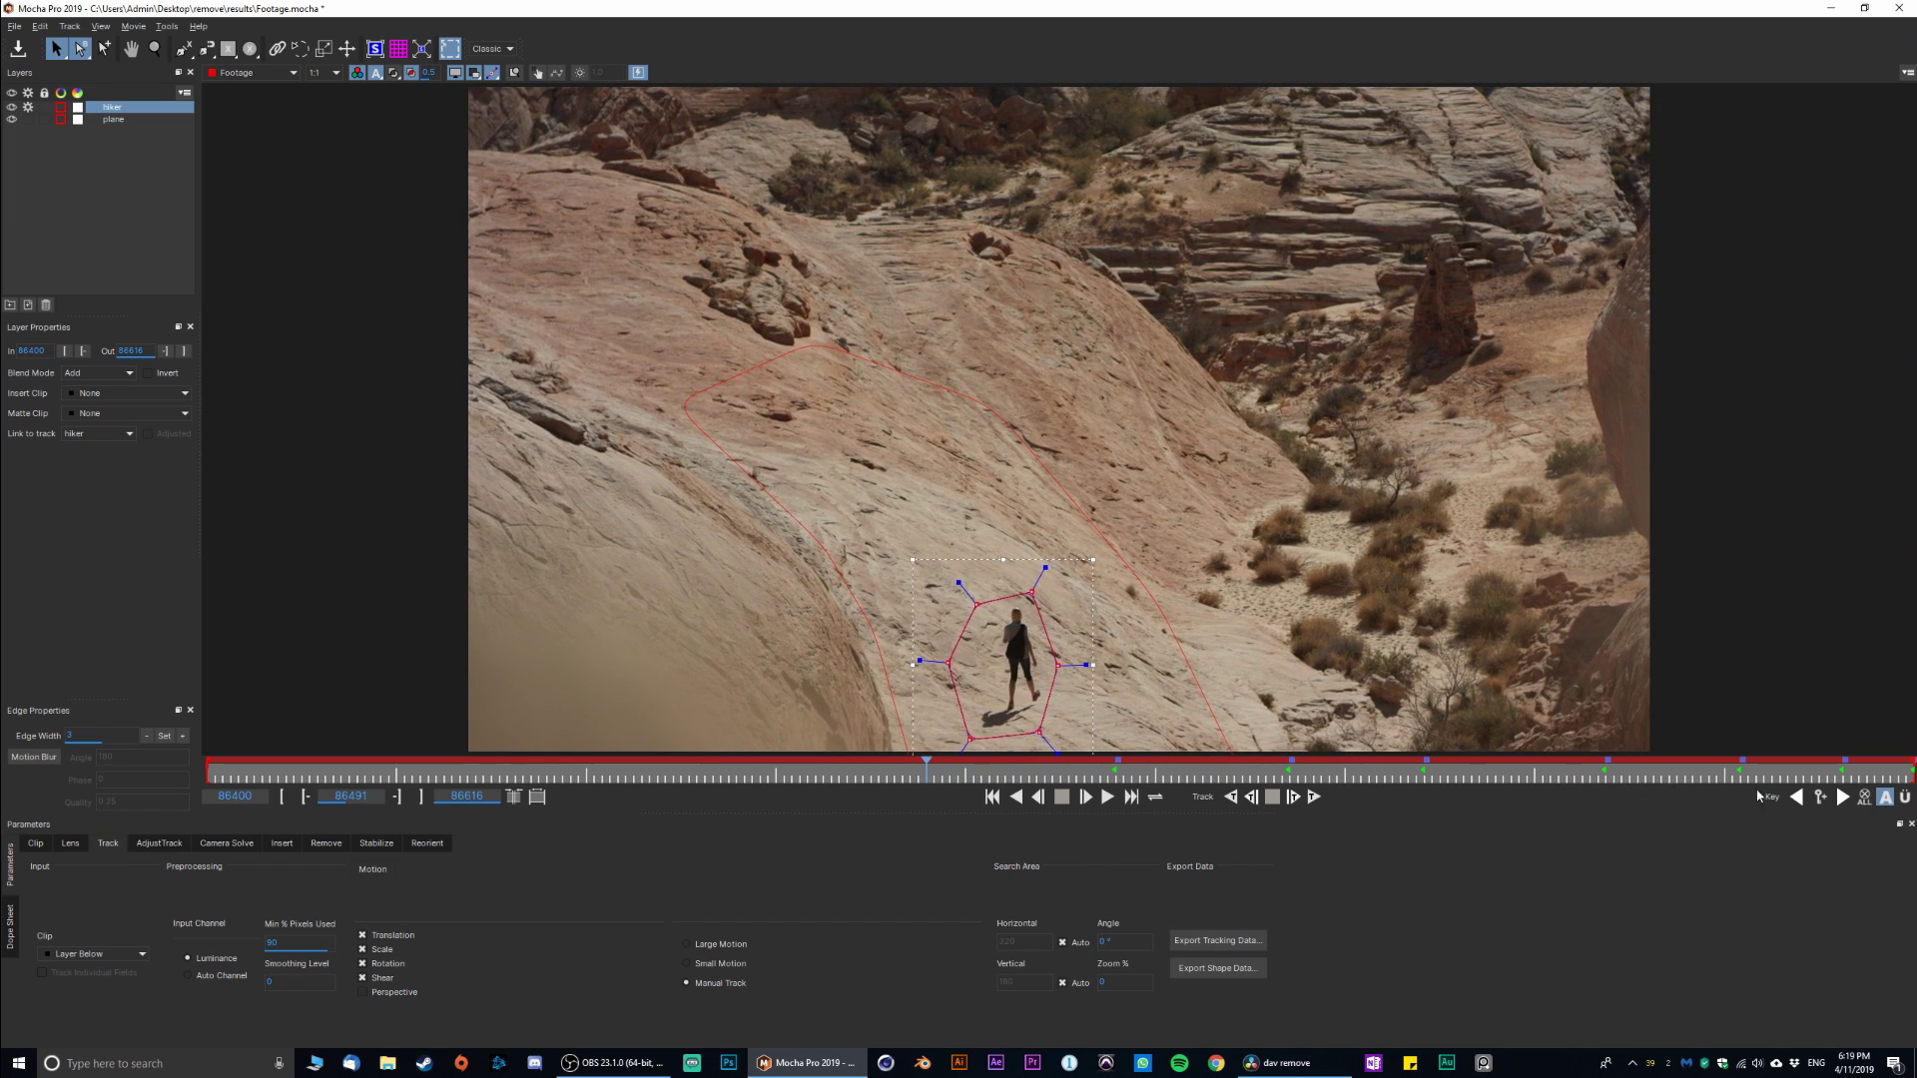
Continue backward through the clip and reposition the hiker shape over the figure at frames 86472, 86458 and 86442
{"action": "left_click_drag", "start_coordinate": [926, 770], "coordinate": [772, 770]}
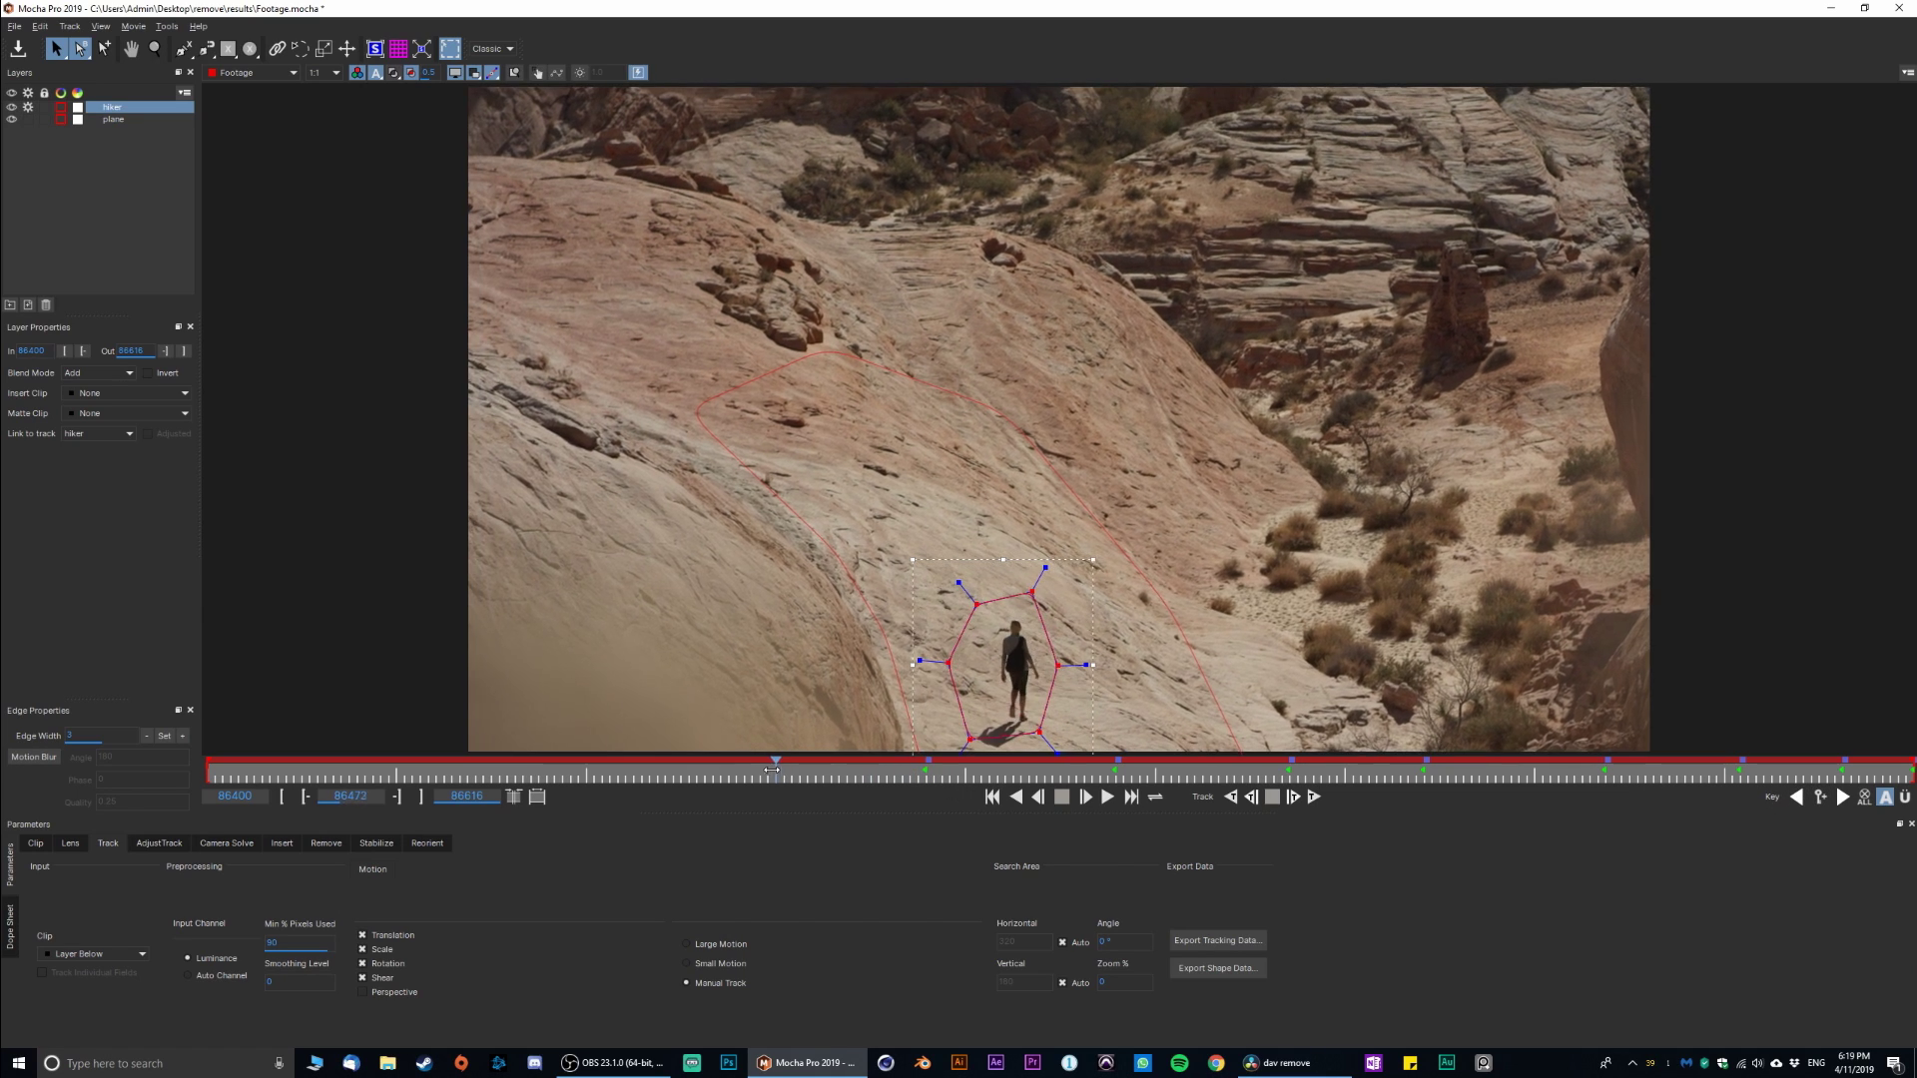
{"action": "left_click_drag", "start_coordinate": [1043, 732], "coordinate": [1042, 750]}
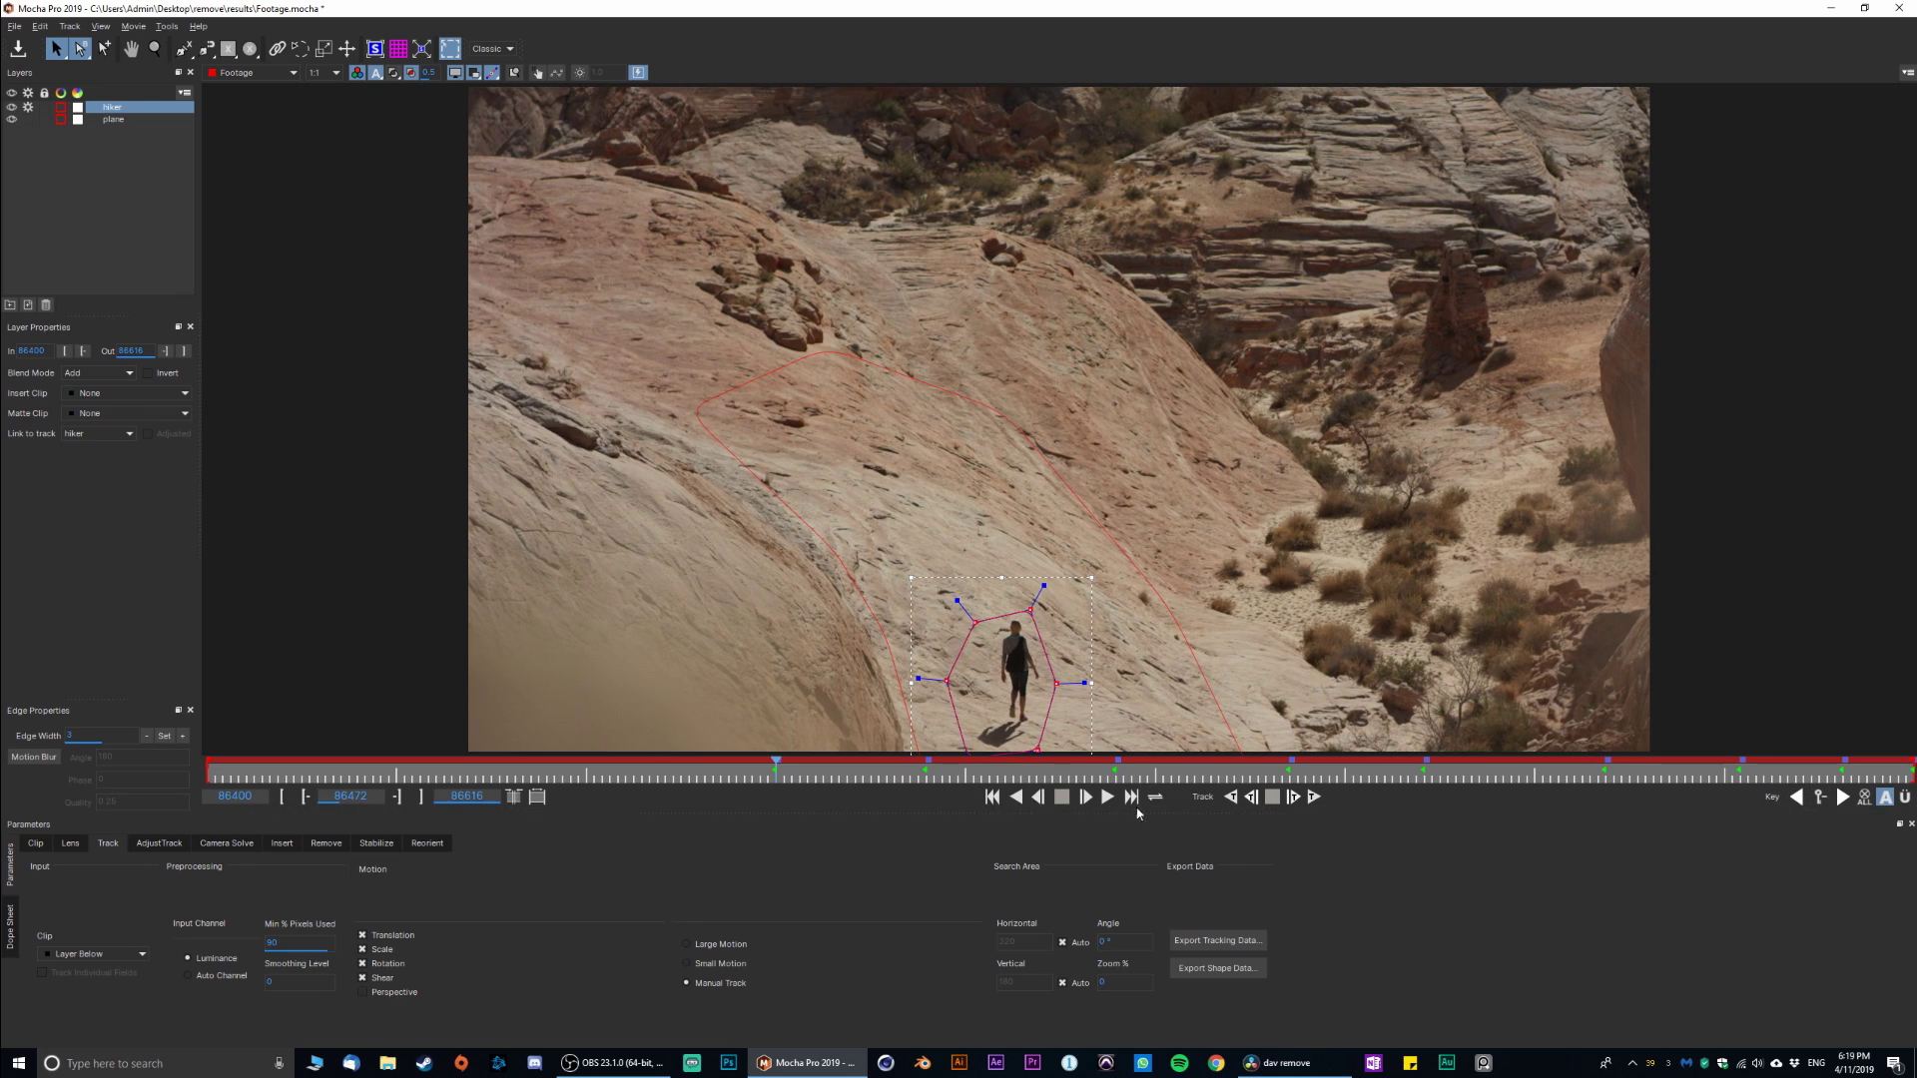
{"action": "left_click_drag", "start_coordinate": [776, 770], "coordinate": [657, 776]}
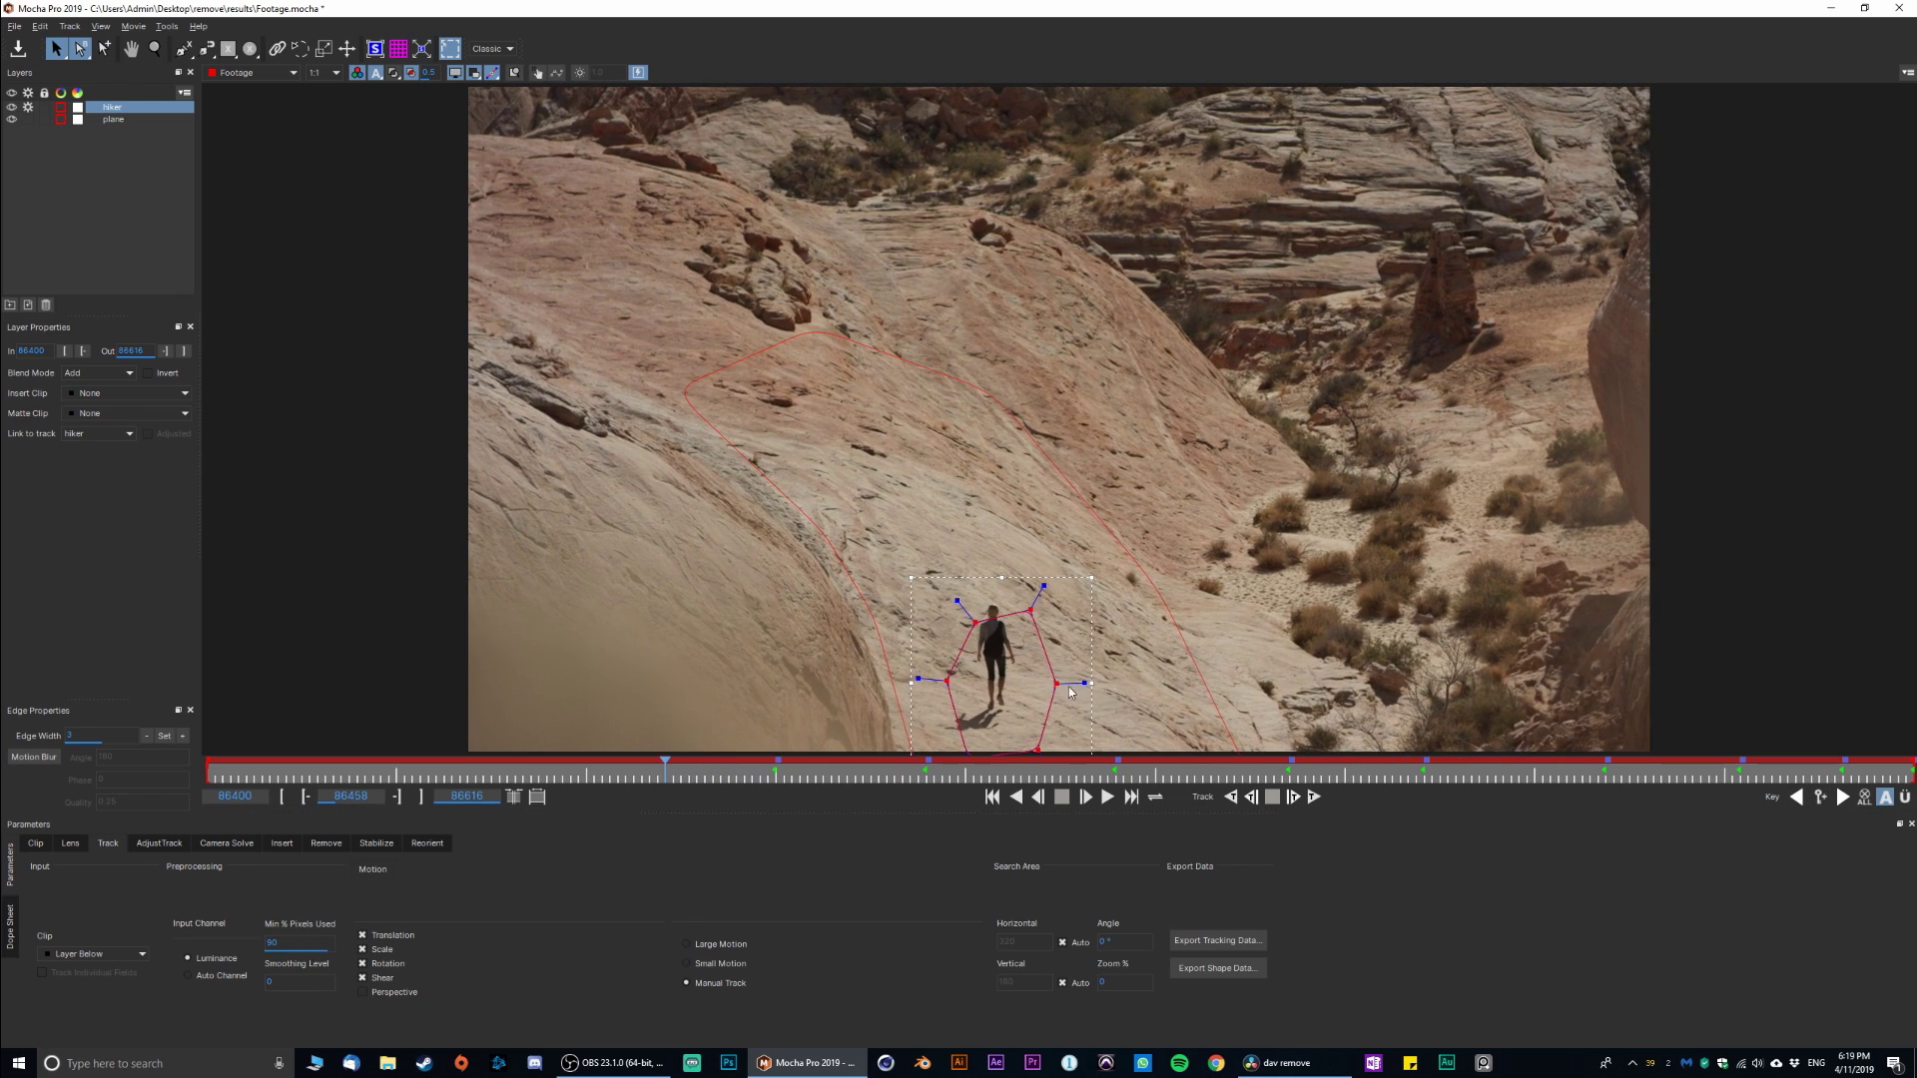
{"action": "left_click_drag", "start_coordinate": [1069, 691], "coordinate": [1034, 667]}
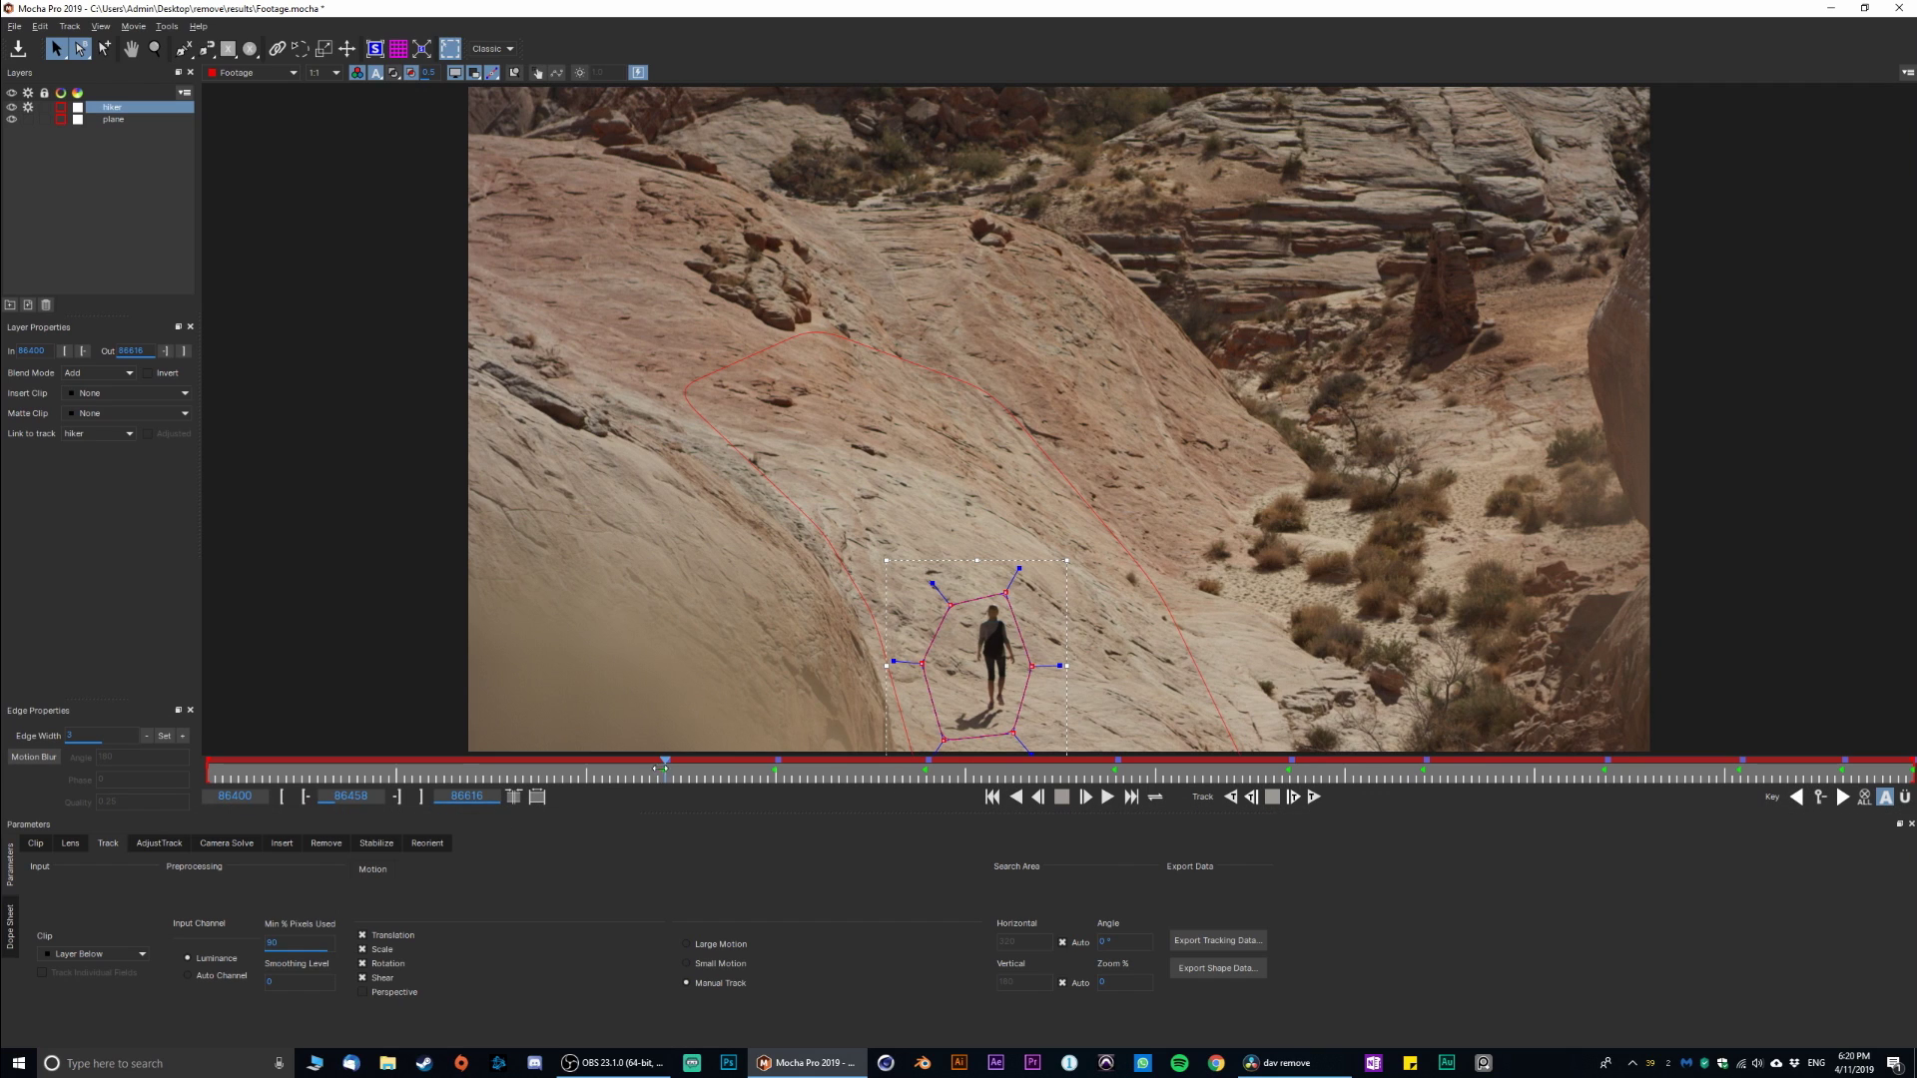
{"action": "left_click_drag", "start_coordinate": [654, 765], "coordinate": [533, 764]}
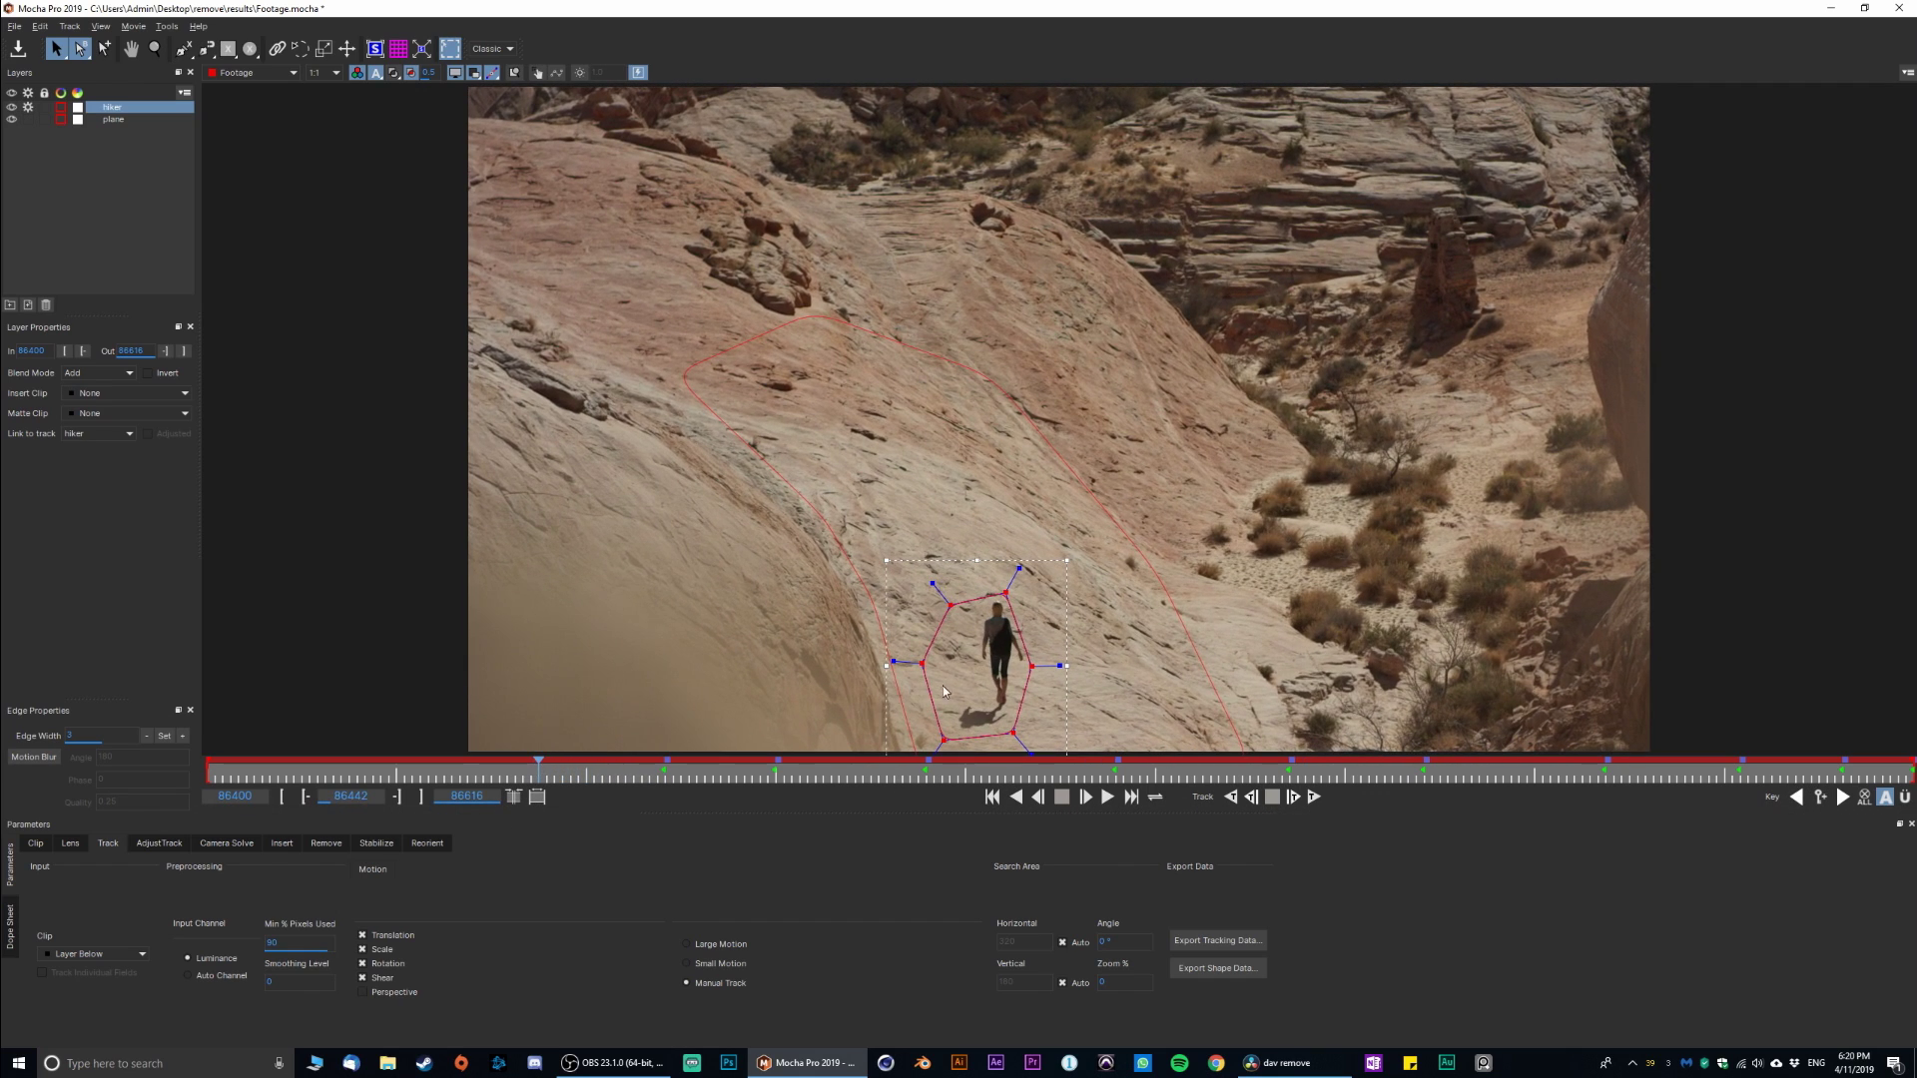
{"action": "left_click_drag", "start_coordinate": [1035, 669], "coordinate": [1037, 665]}
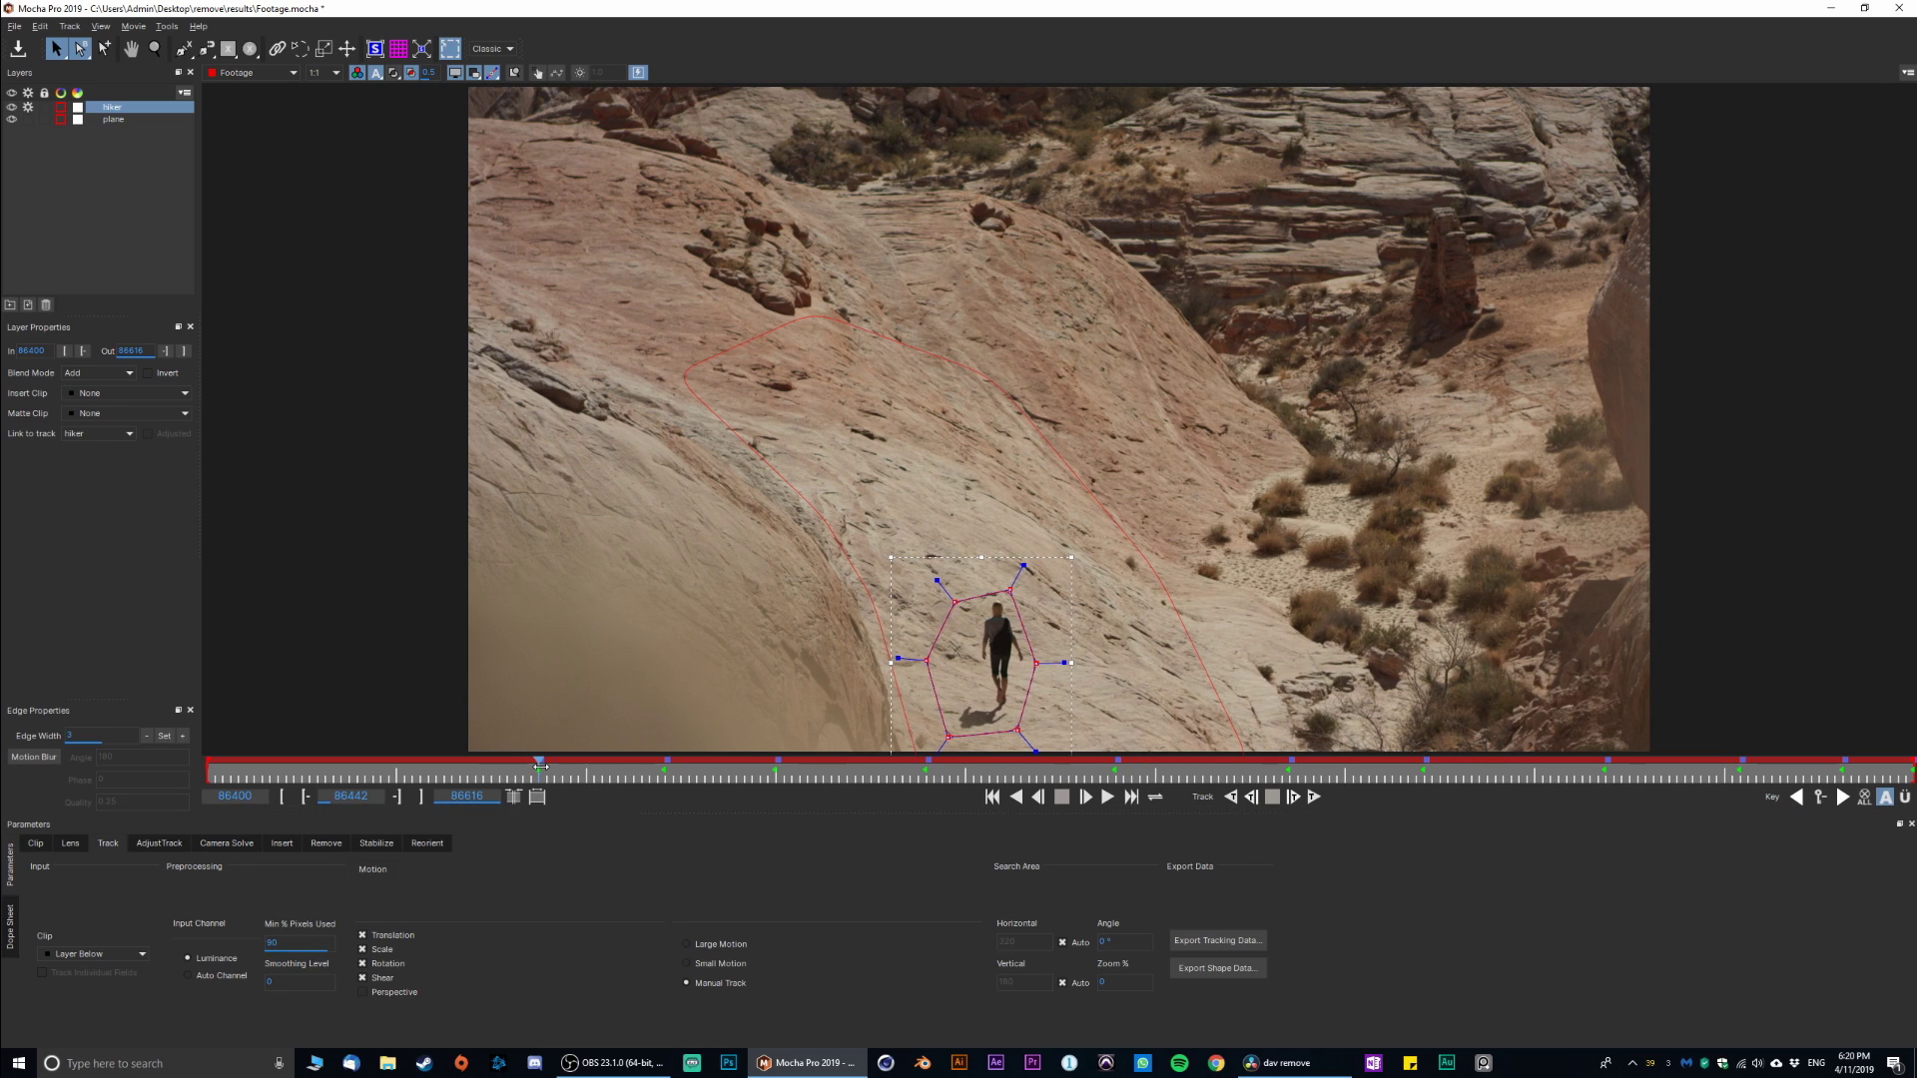
Reposition the hiker shape over the hiker and shadow at frame 86423 and at the first frame, 86400
{"action": "left_click_drag", "start_coordinate": [540, 766], "coordinate": [388, 767]}
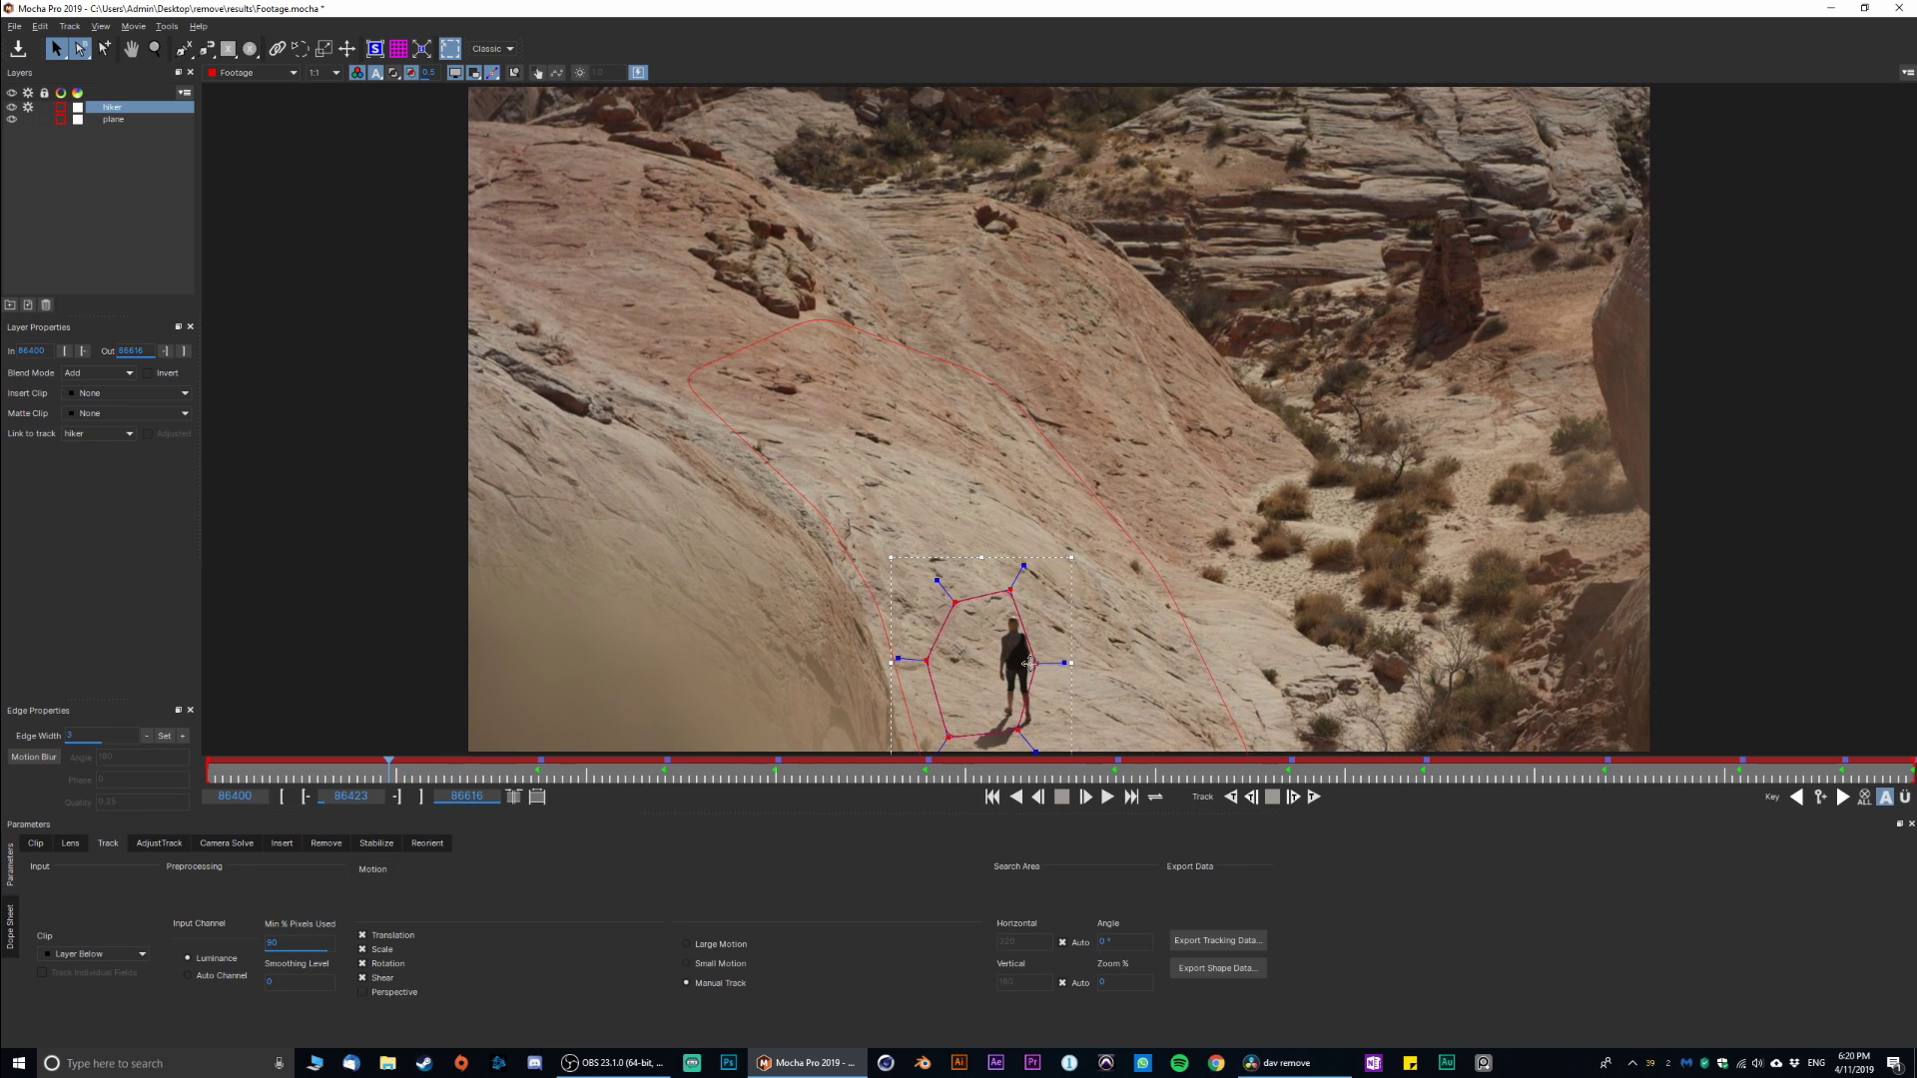
{"action": "left_click_drag", "start_coordinate": [1029, 663], "coordinate": [1047, 682]}
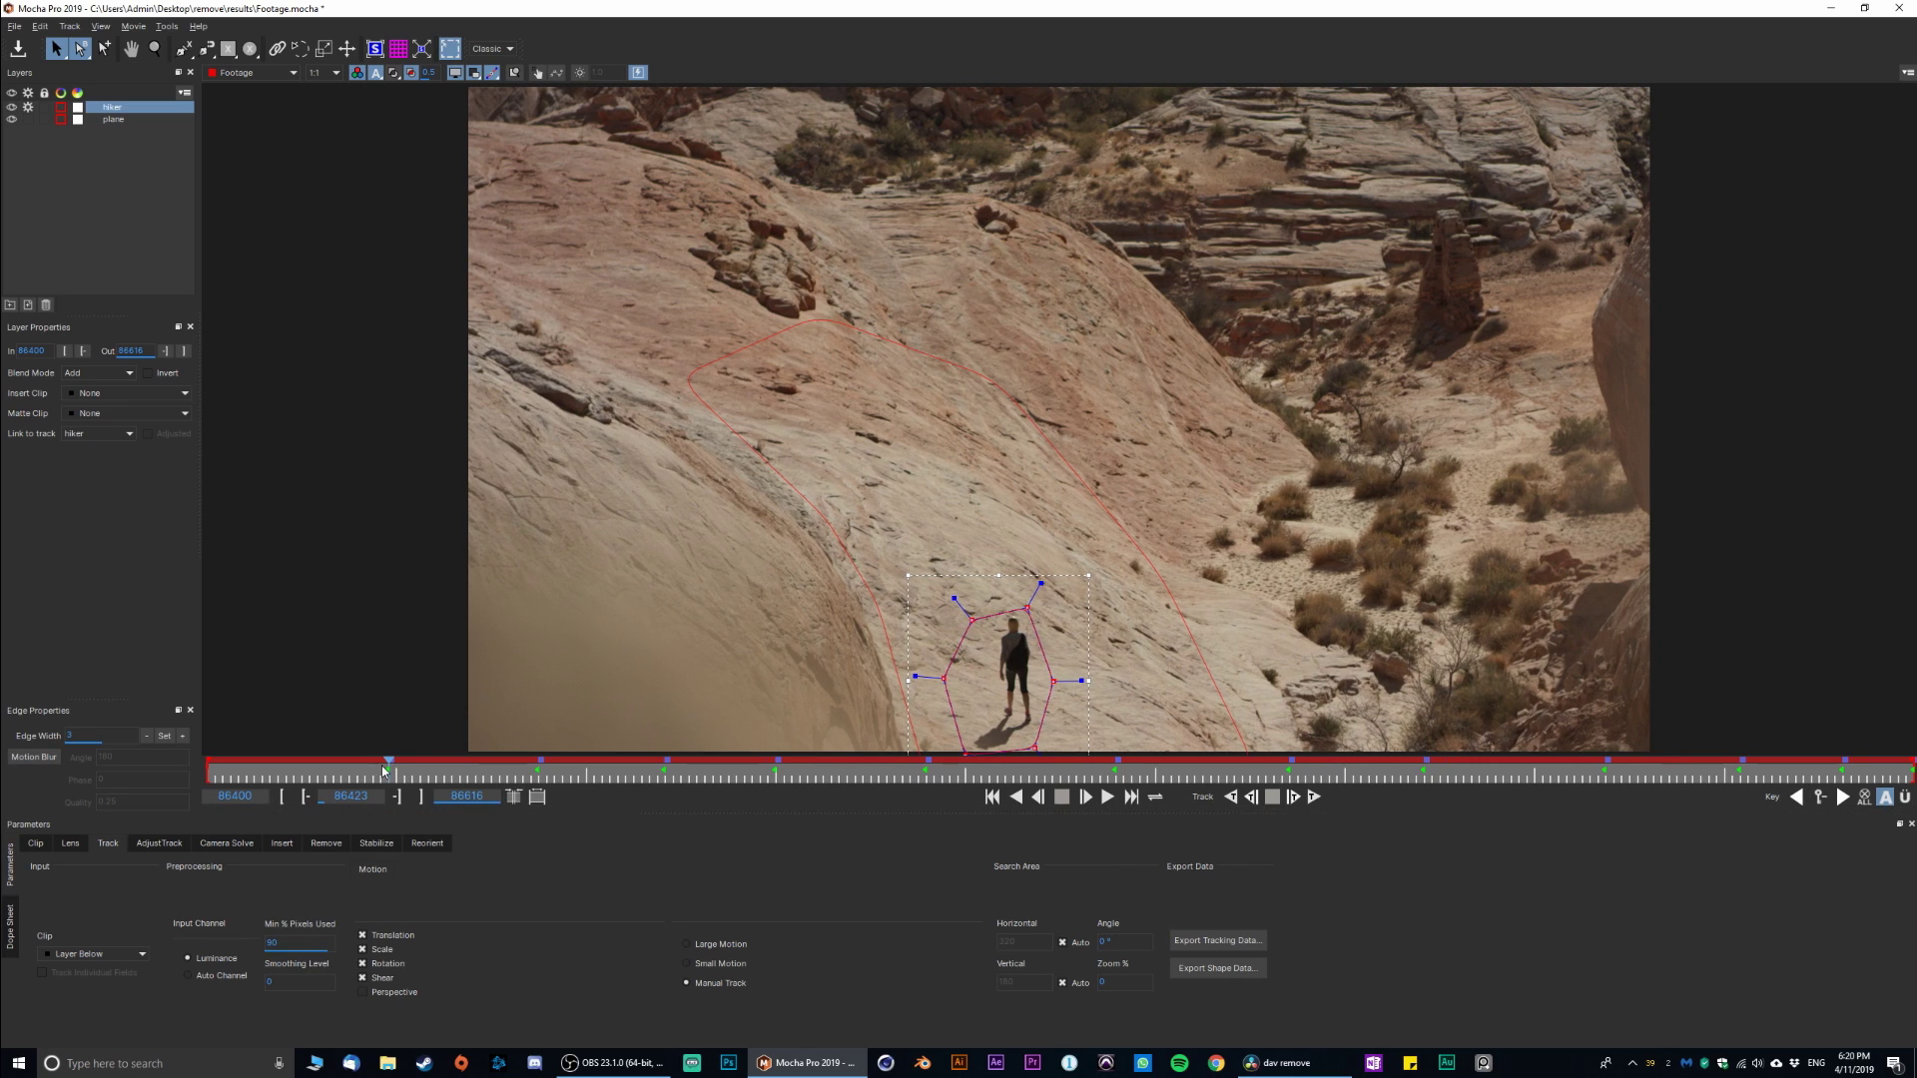
{"action": "key", "text": "z"}
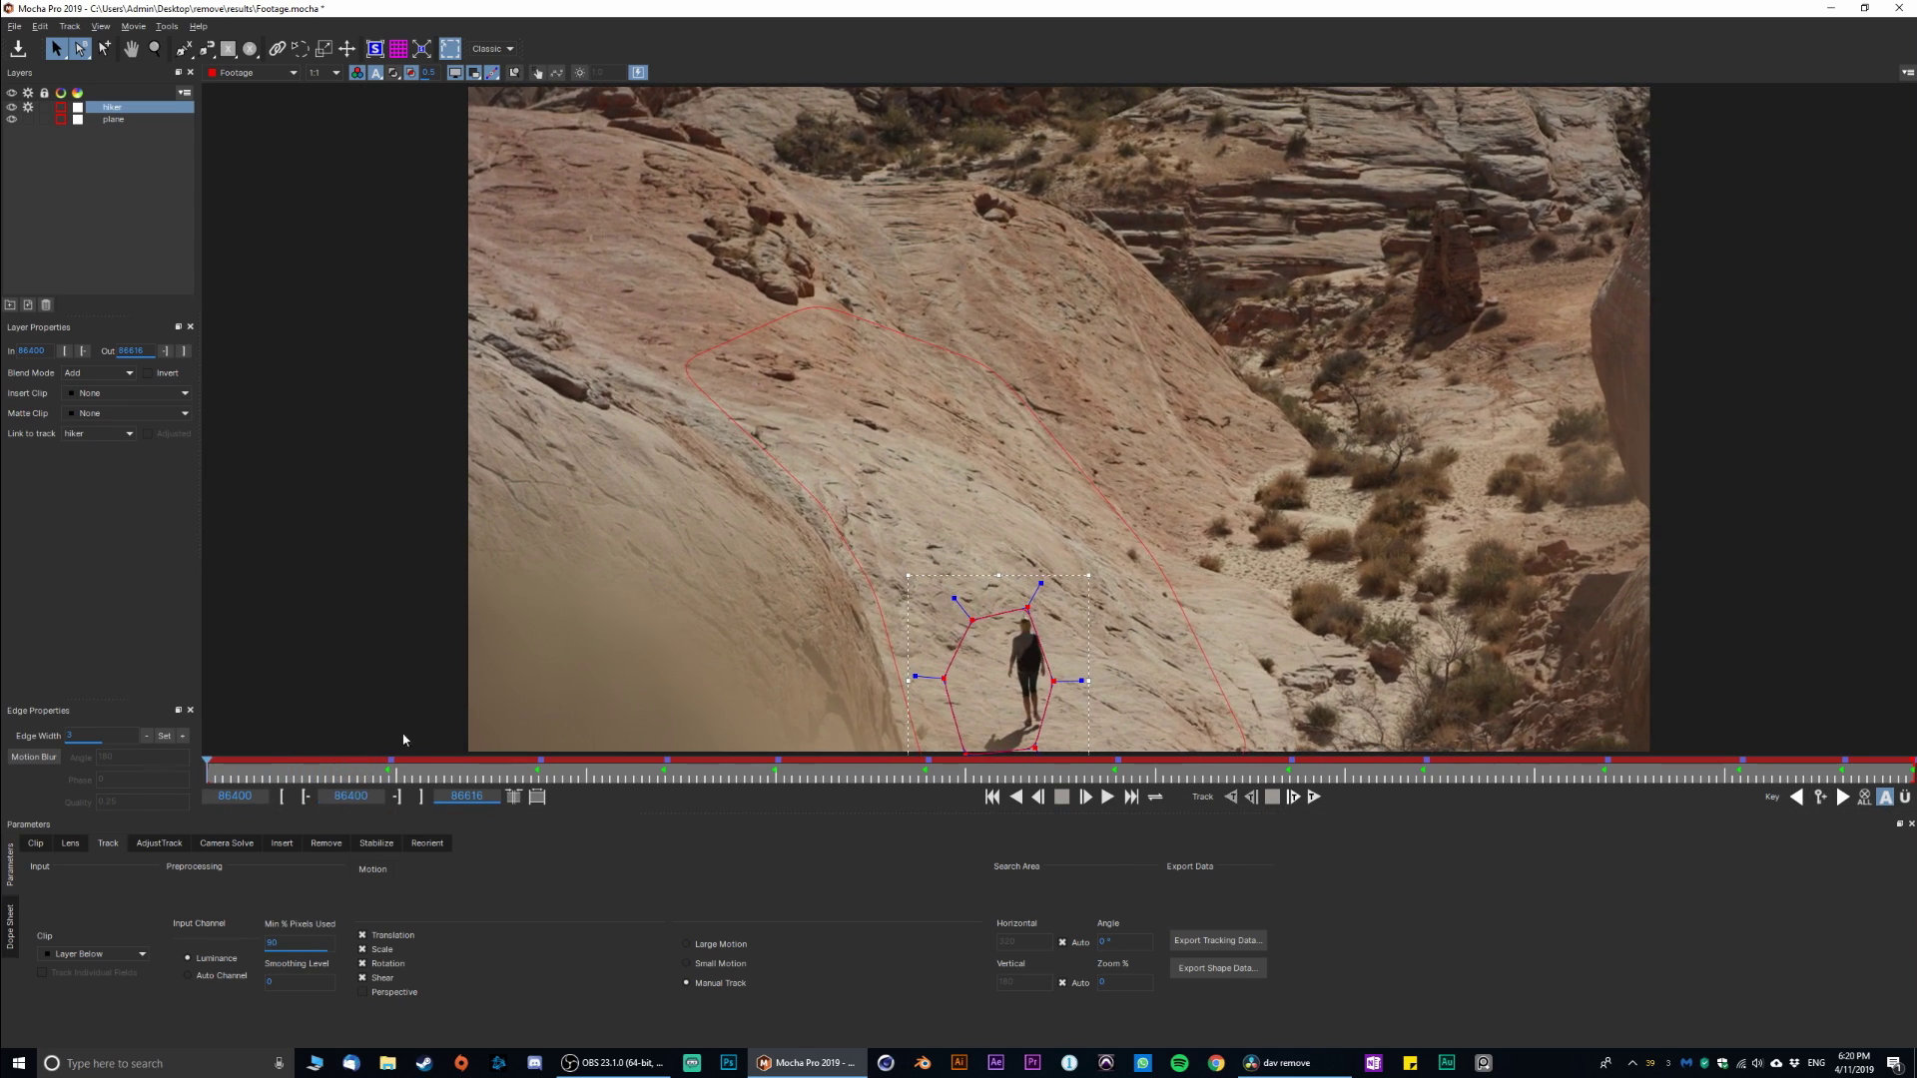
{"action": "left_click_drag", "start_coordinate": [1056, 680], "coordinate": [1068, 683]}
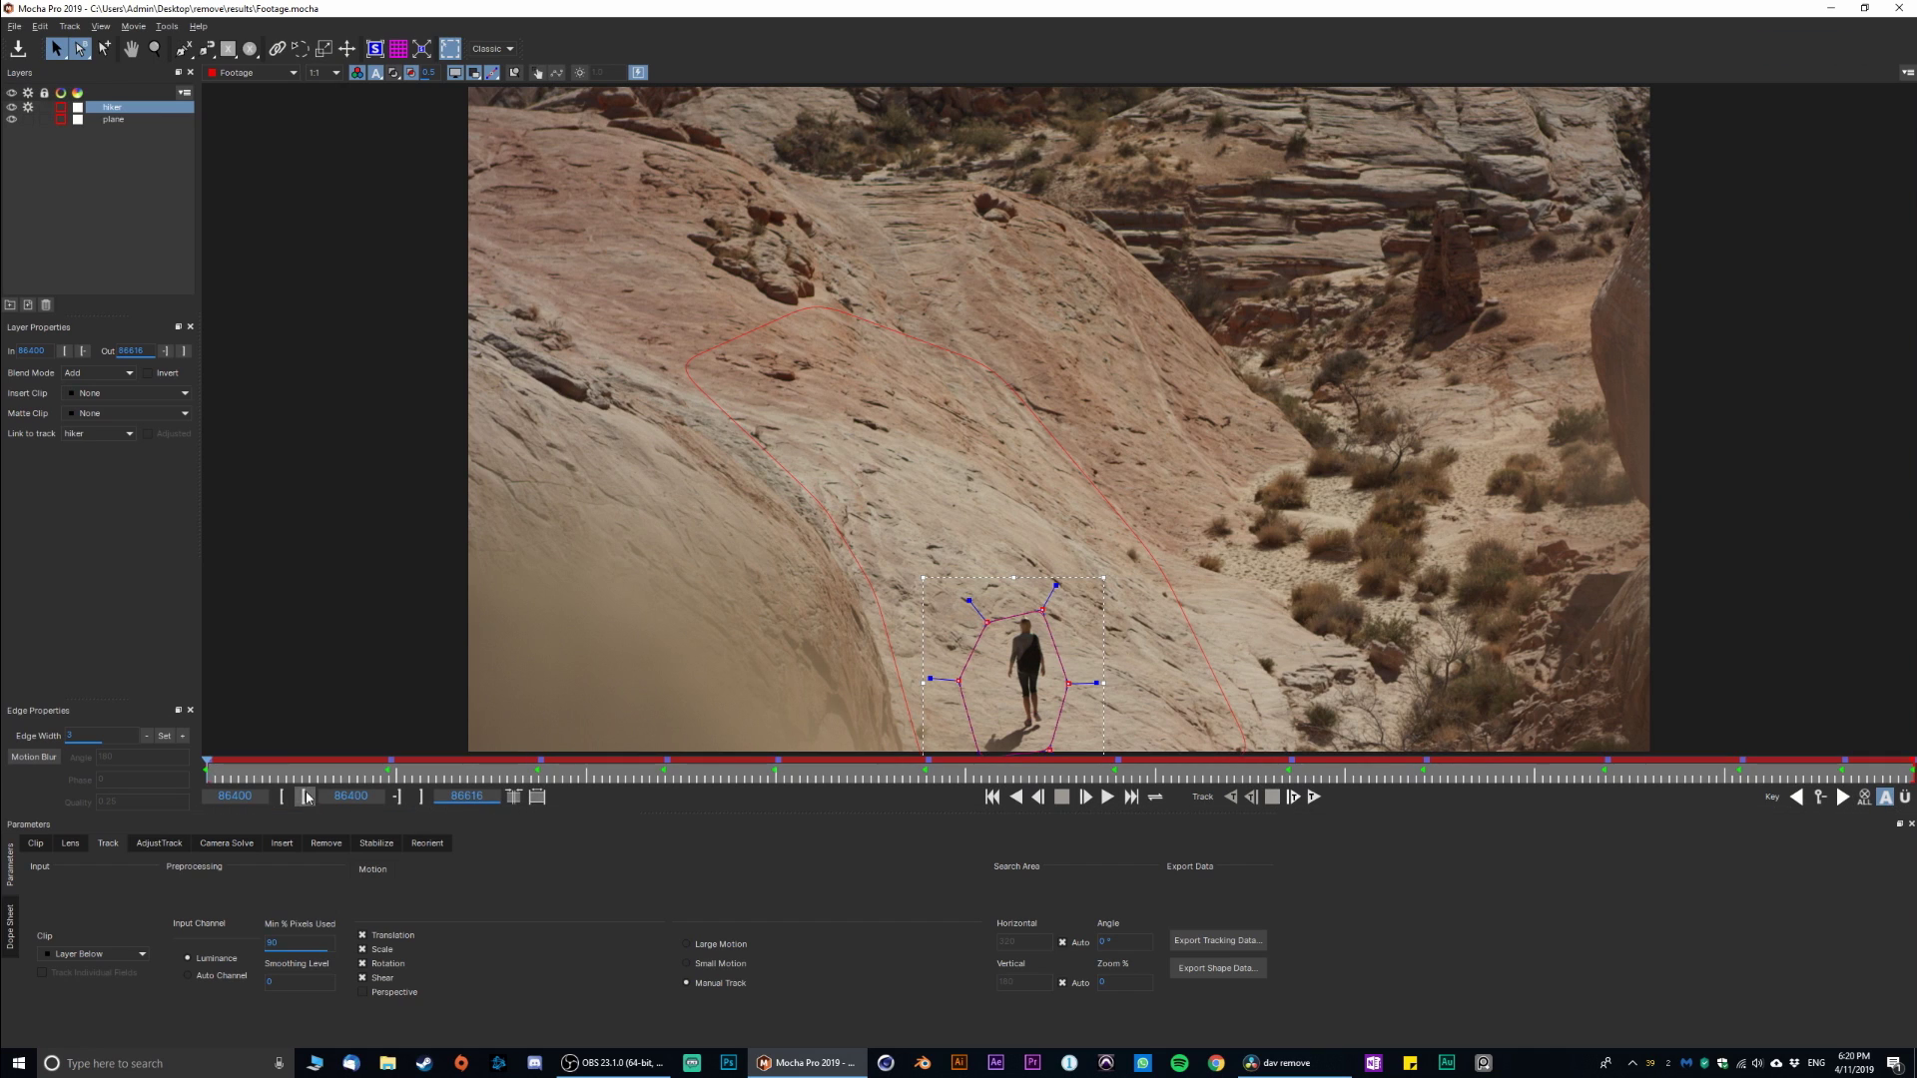
Refine the hiker shape at frames 86416 and 86420 so it encloses the full figure and shadow
{"action": "left_click_drag", "start_coordinate": [209, 768], "coordinate": [352, 775]}
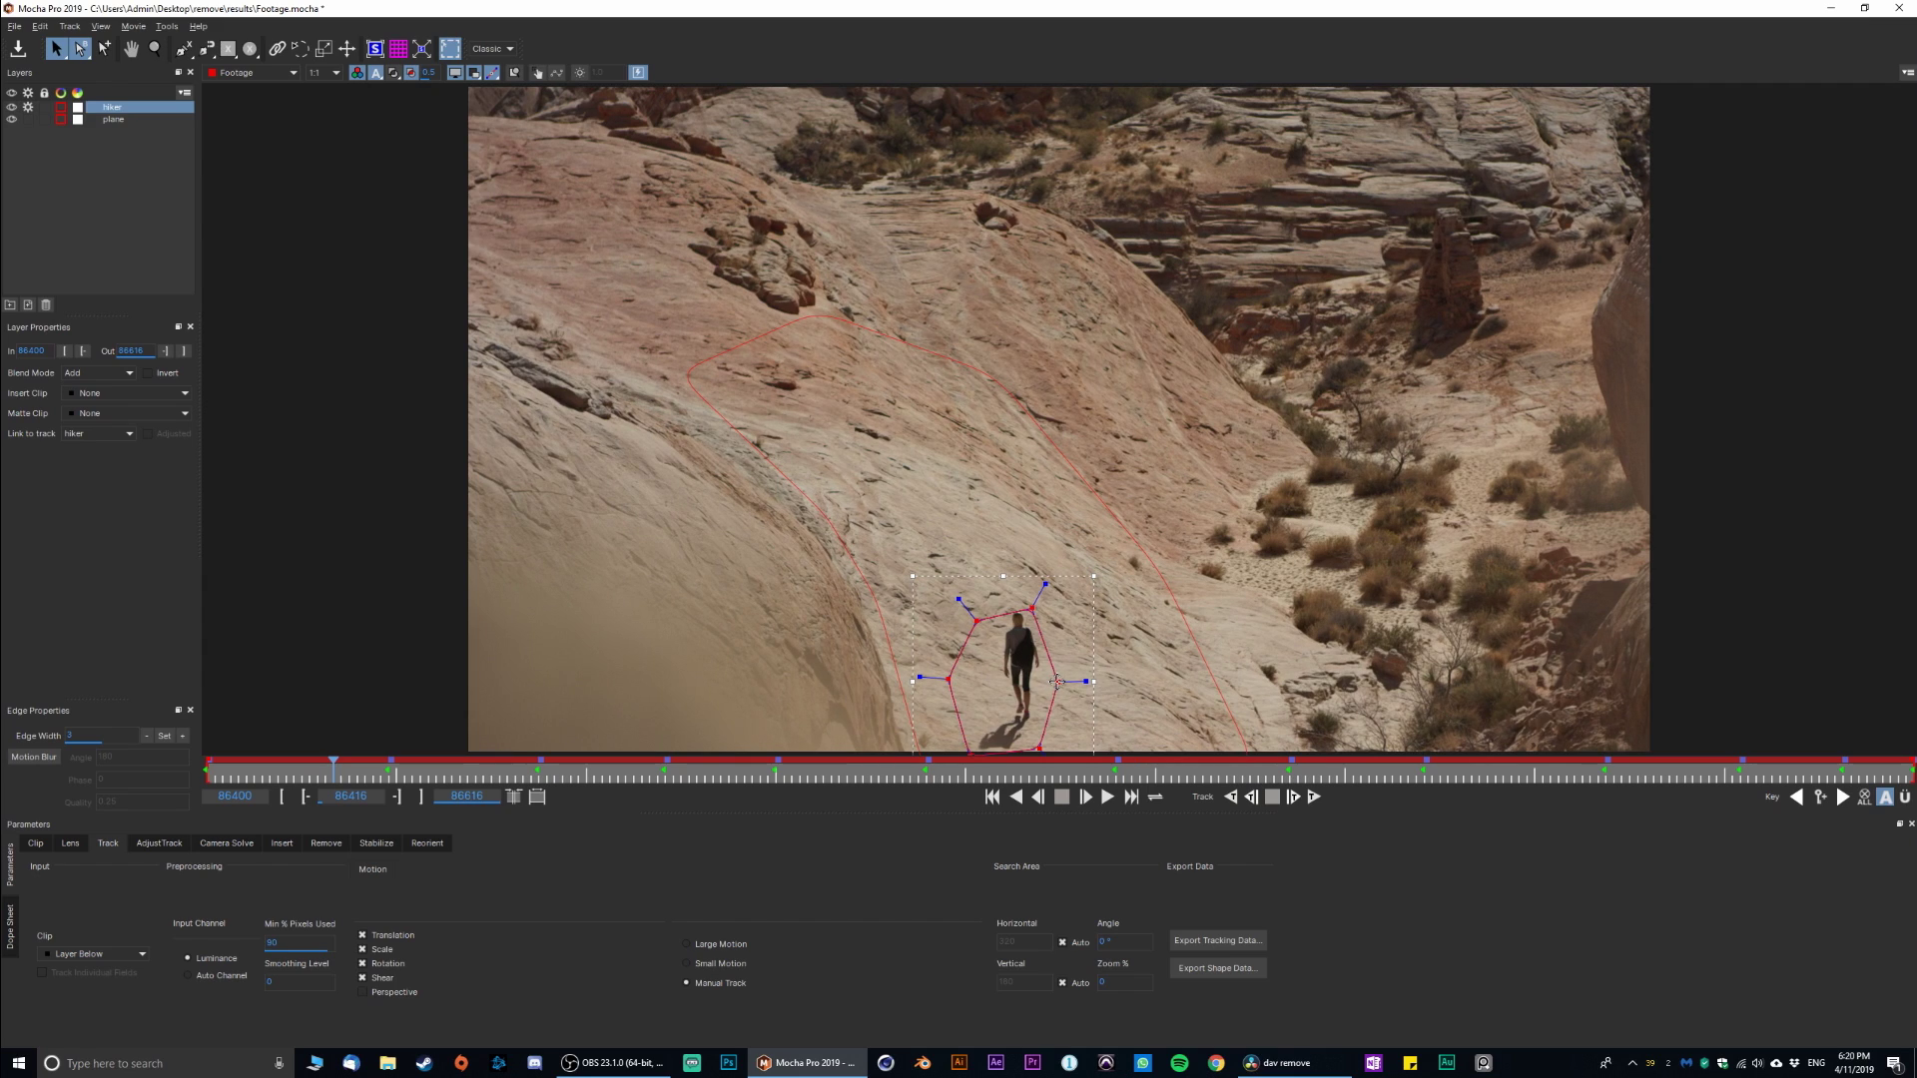
{"action": "left_click_drag", "start_coordinate": [1058, 682], "coordinate": [1058, 677]}
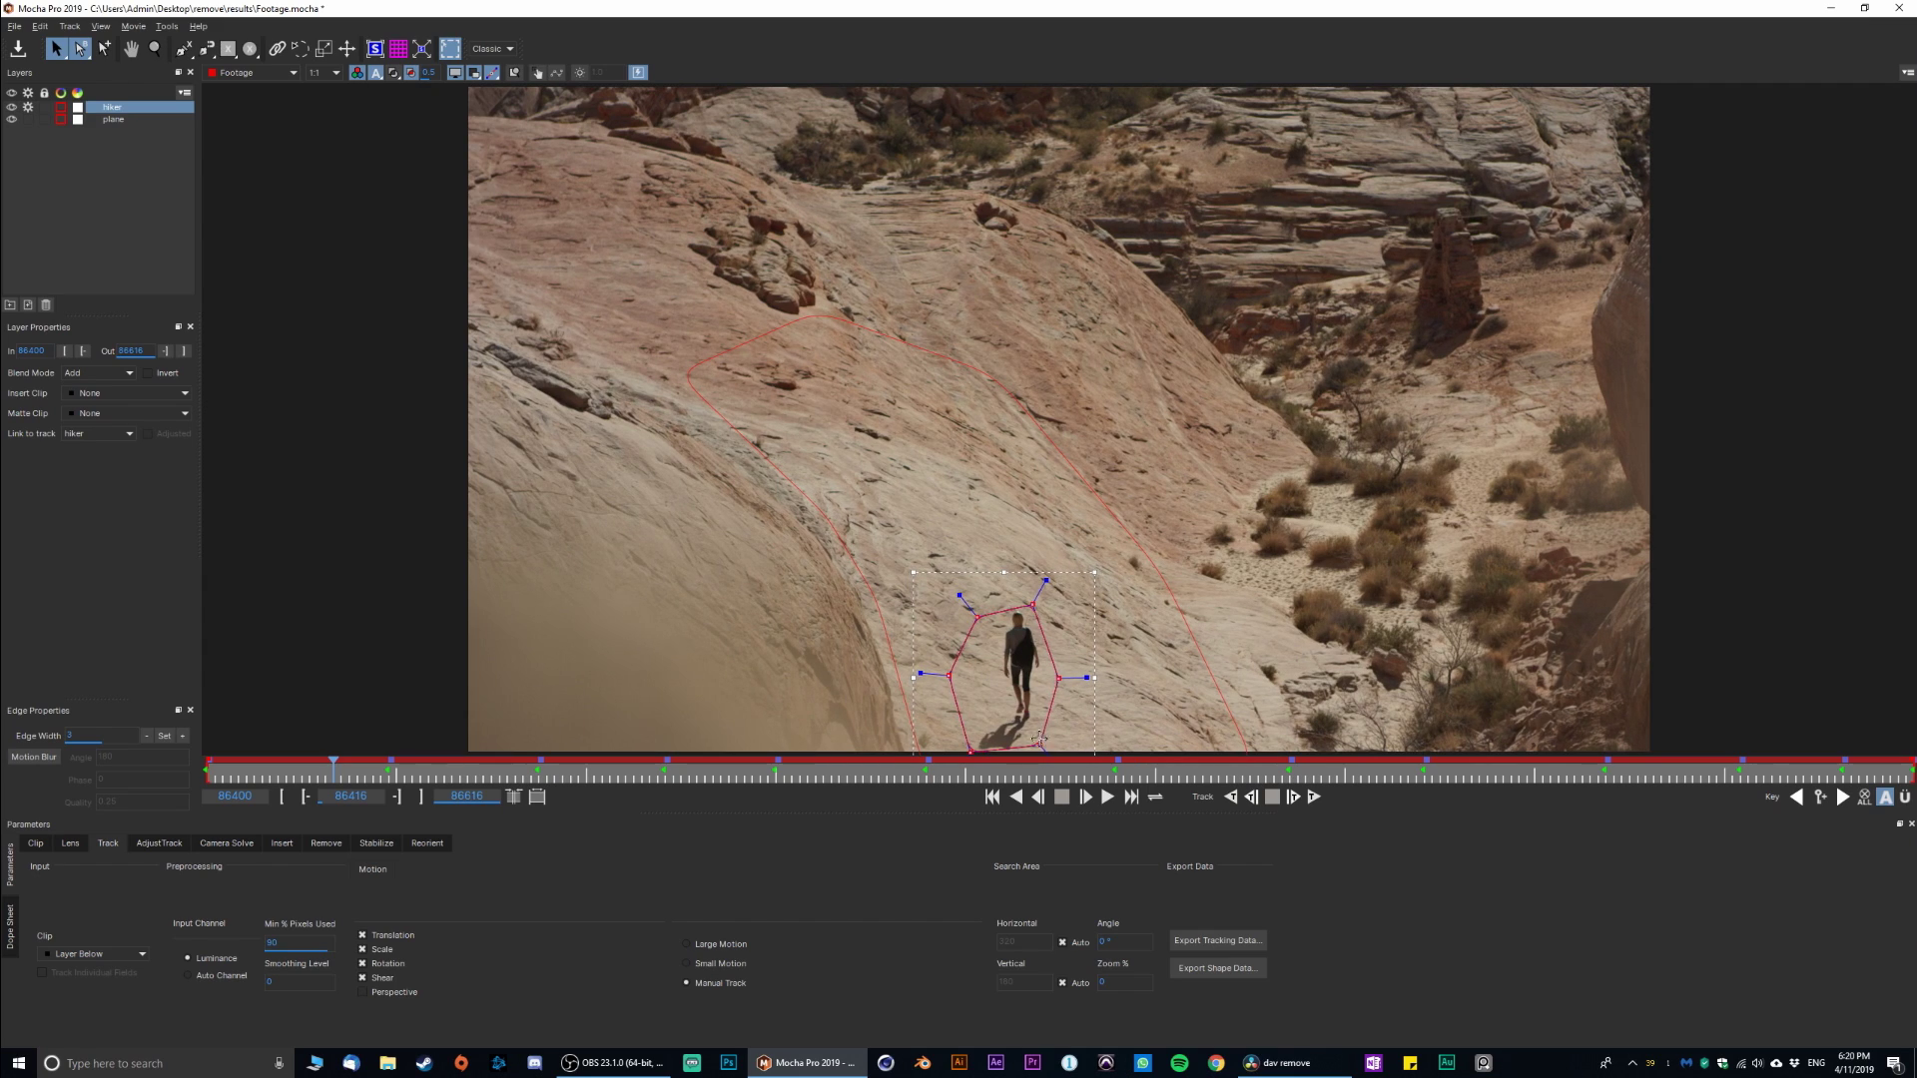
{"action": "left_click_drag", "start_coordinate": [1040, 744], "coordinate": [1040, 752]}
{"action": "mouse_move", "coordinate": [335, 761]}
{"action": "left_mouse_down"}
{"action": "mouse_move", "coordinate": [288, 777]}
{"action": "mouse_move", "coordinate": [367, 778]}
{"action": "left_mouse_up"}
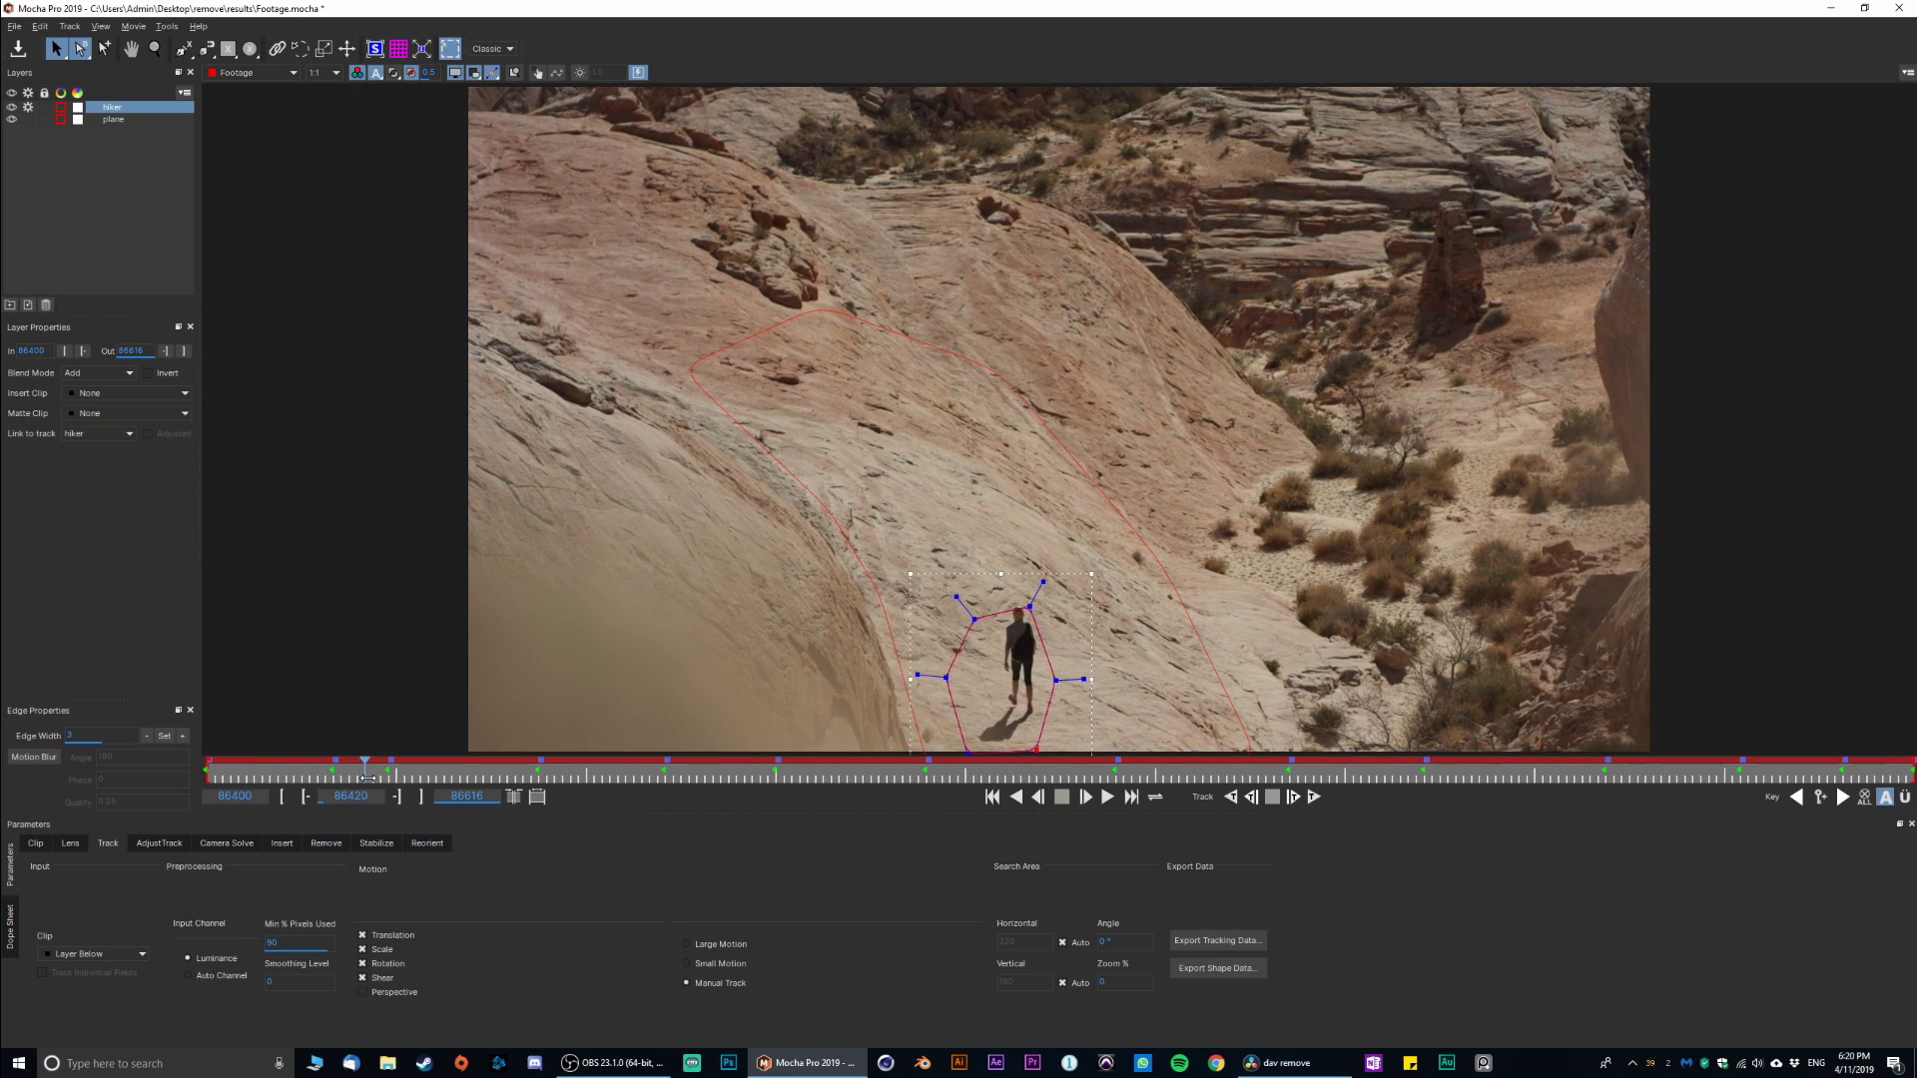
{"action": "left_click_drag", "start_coordinate": [1028, 609], "coordinate": [1026, 597]}
Check the hiker shape through the middle of the clip and adjust it at frames 86523 and 86564
{"action": "left_click_drag", "start_coordinate": [367, 770], "coordinate": [989, 779]}
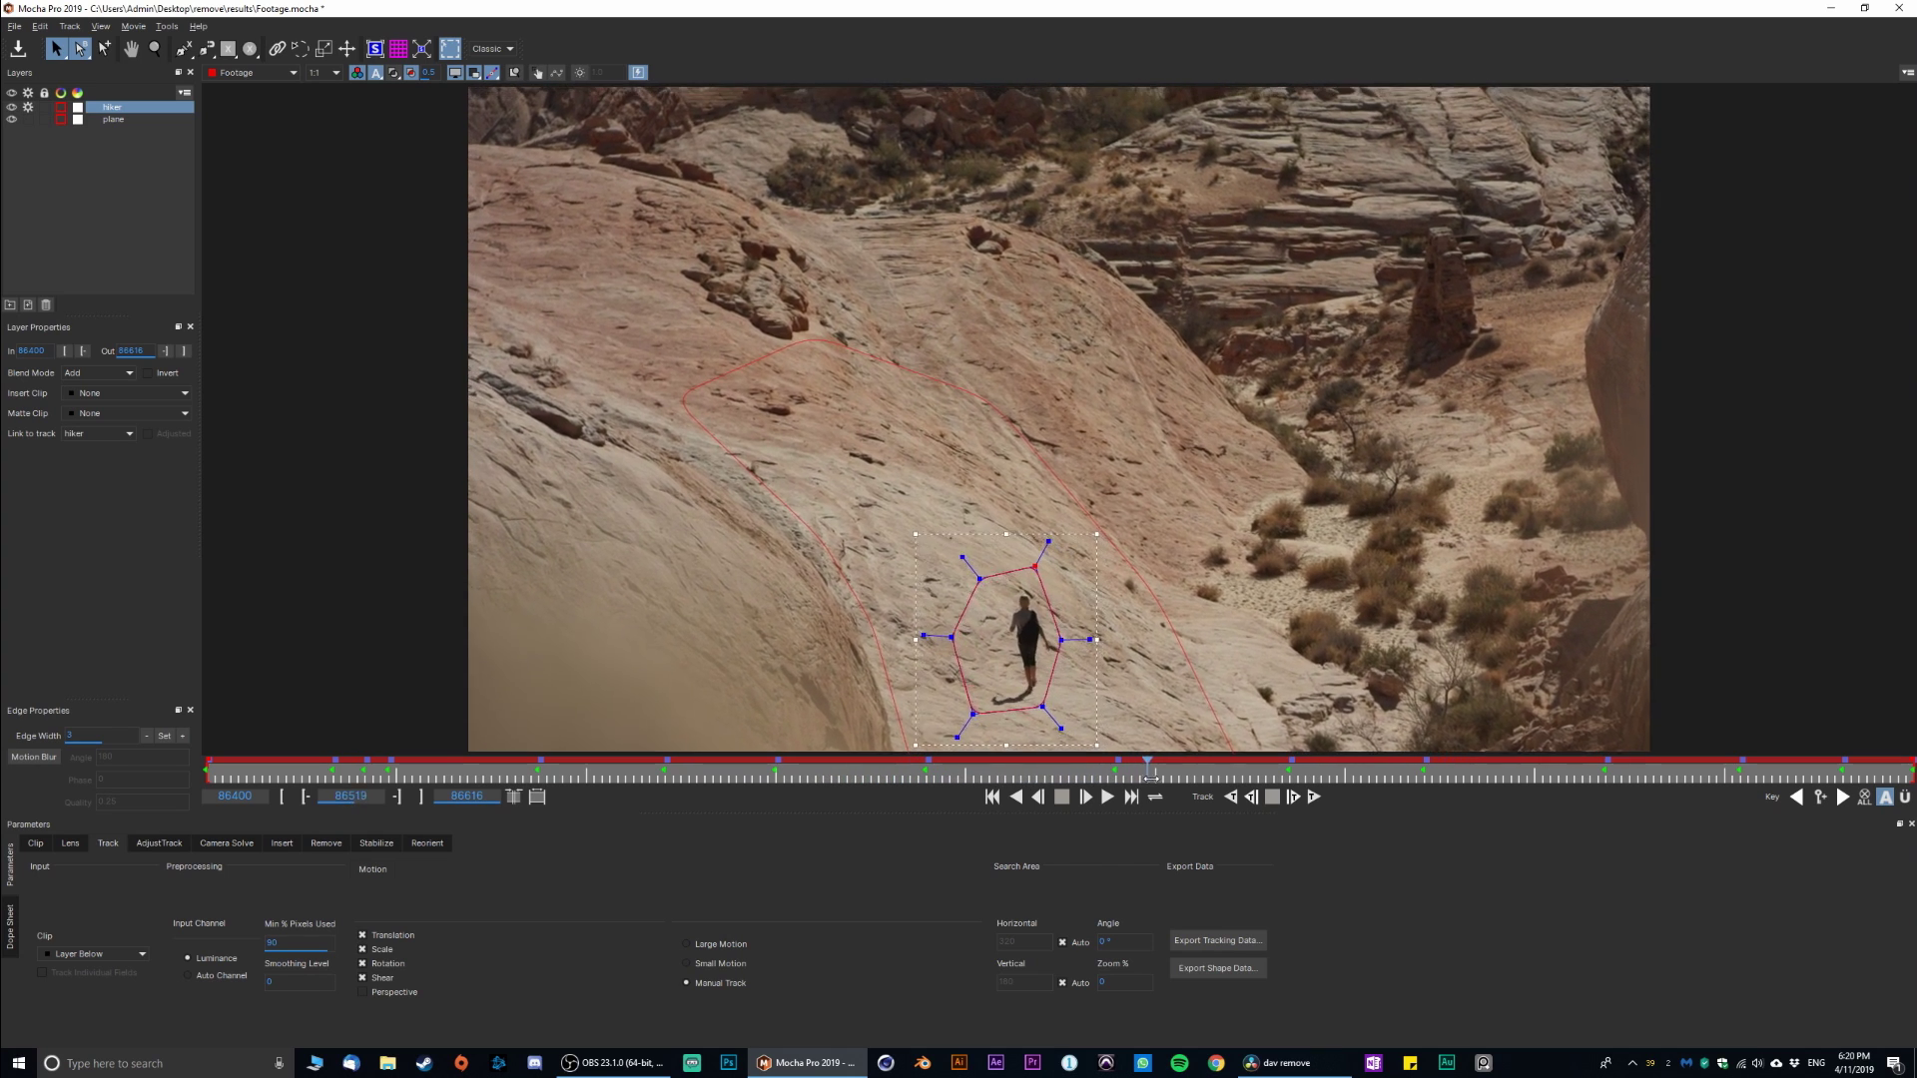
{"action": "left_click_drag", "start_coordinate": [1151, 777], "coordinate": [1180, 777]}
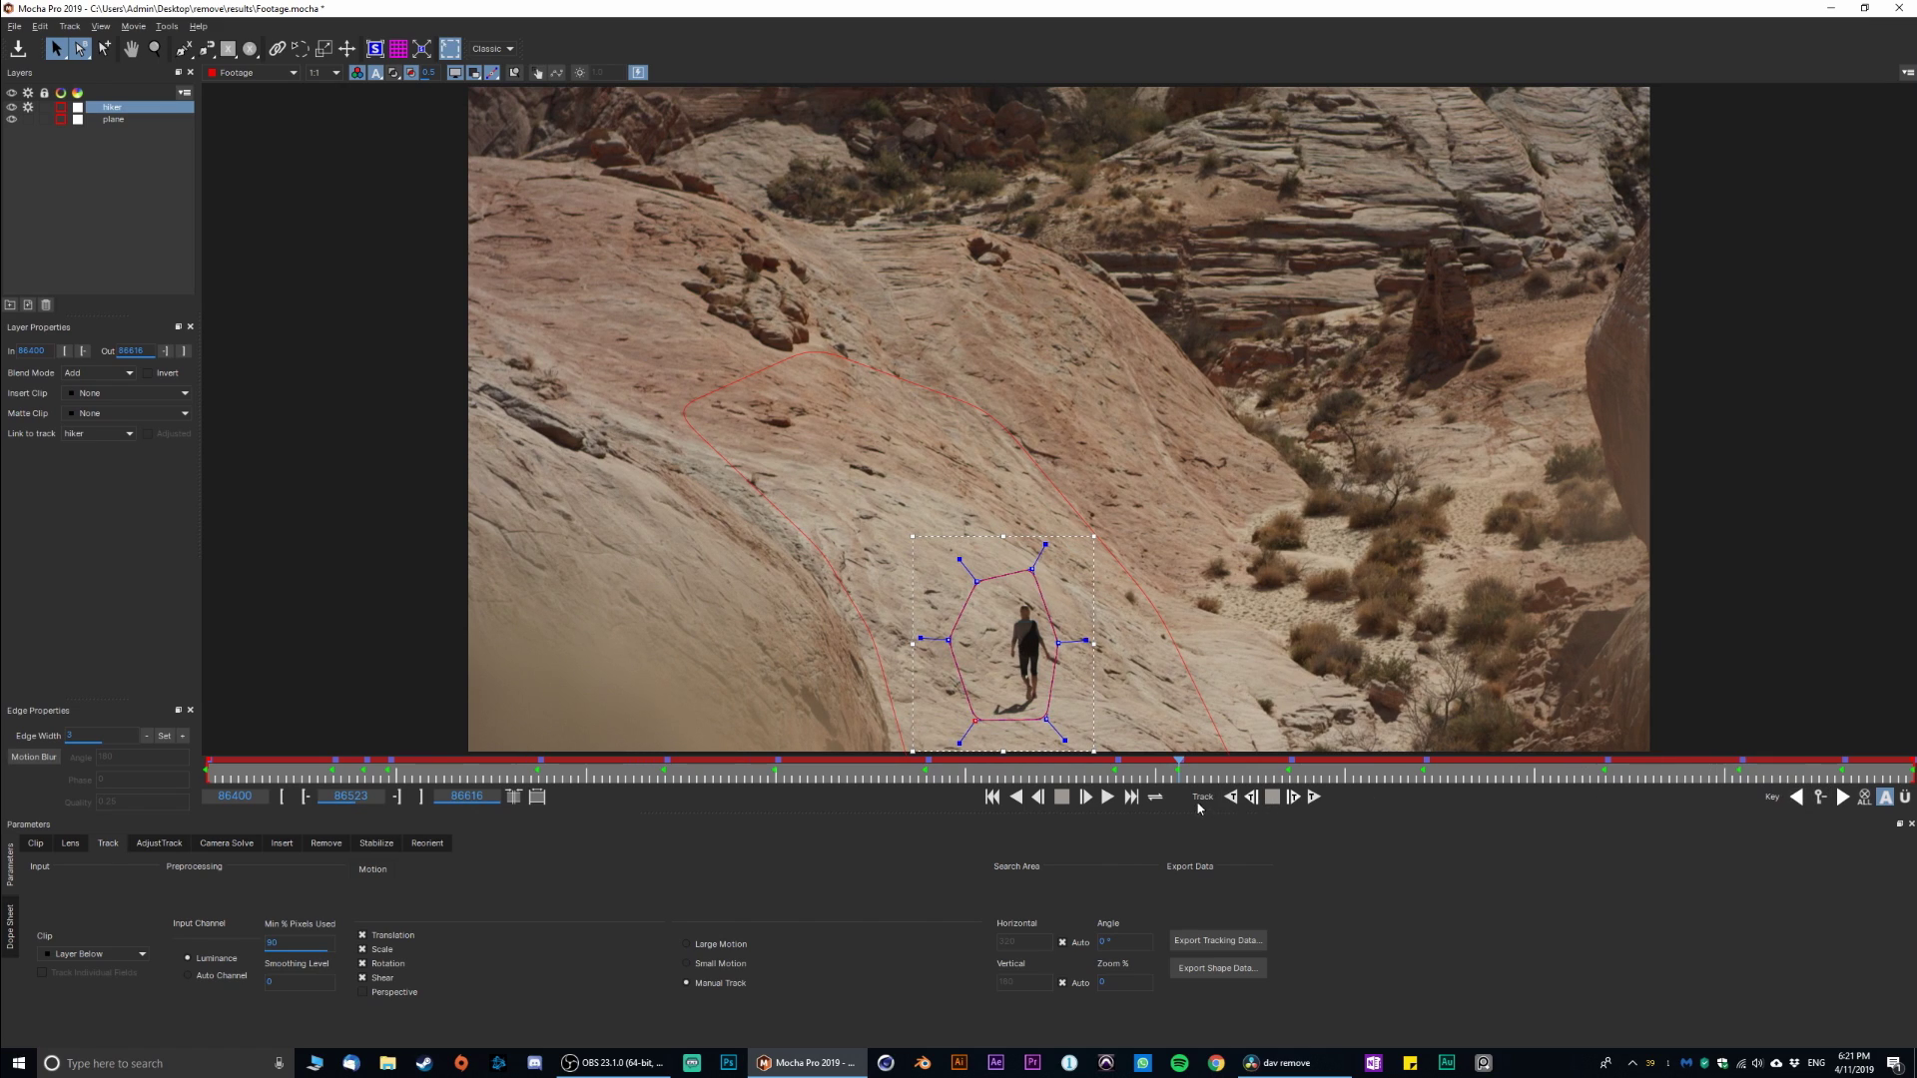
{"action": "left_click_drag", "start_coordinate": [1181, 767], "coordinate": [1494, 763]}
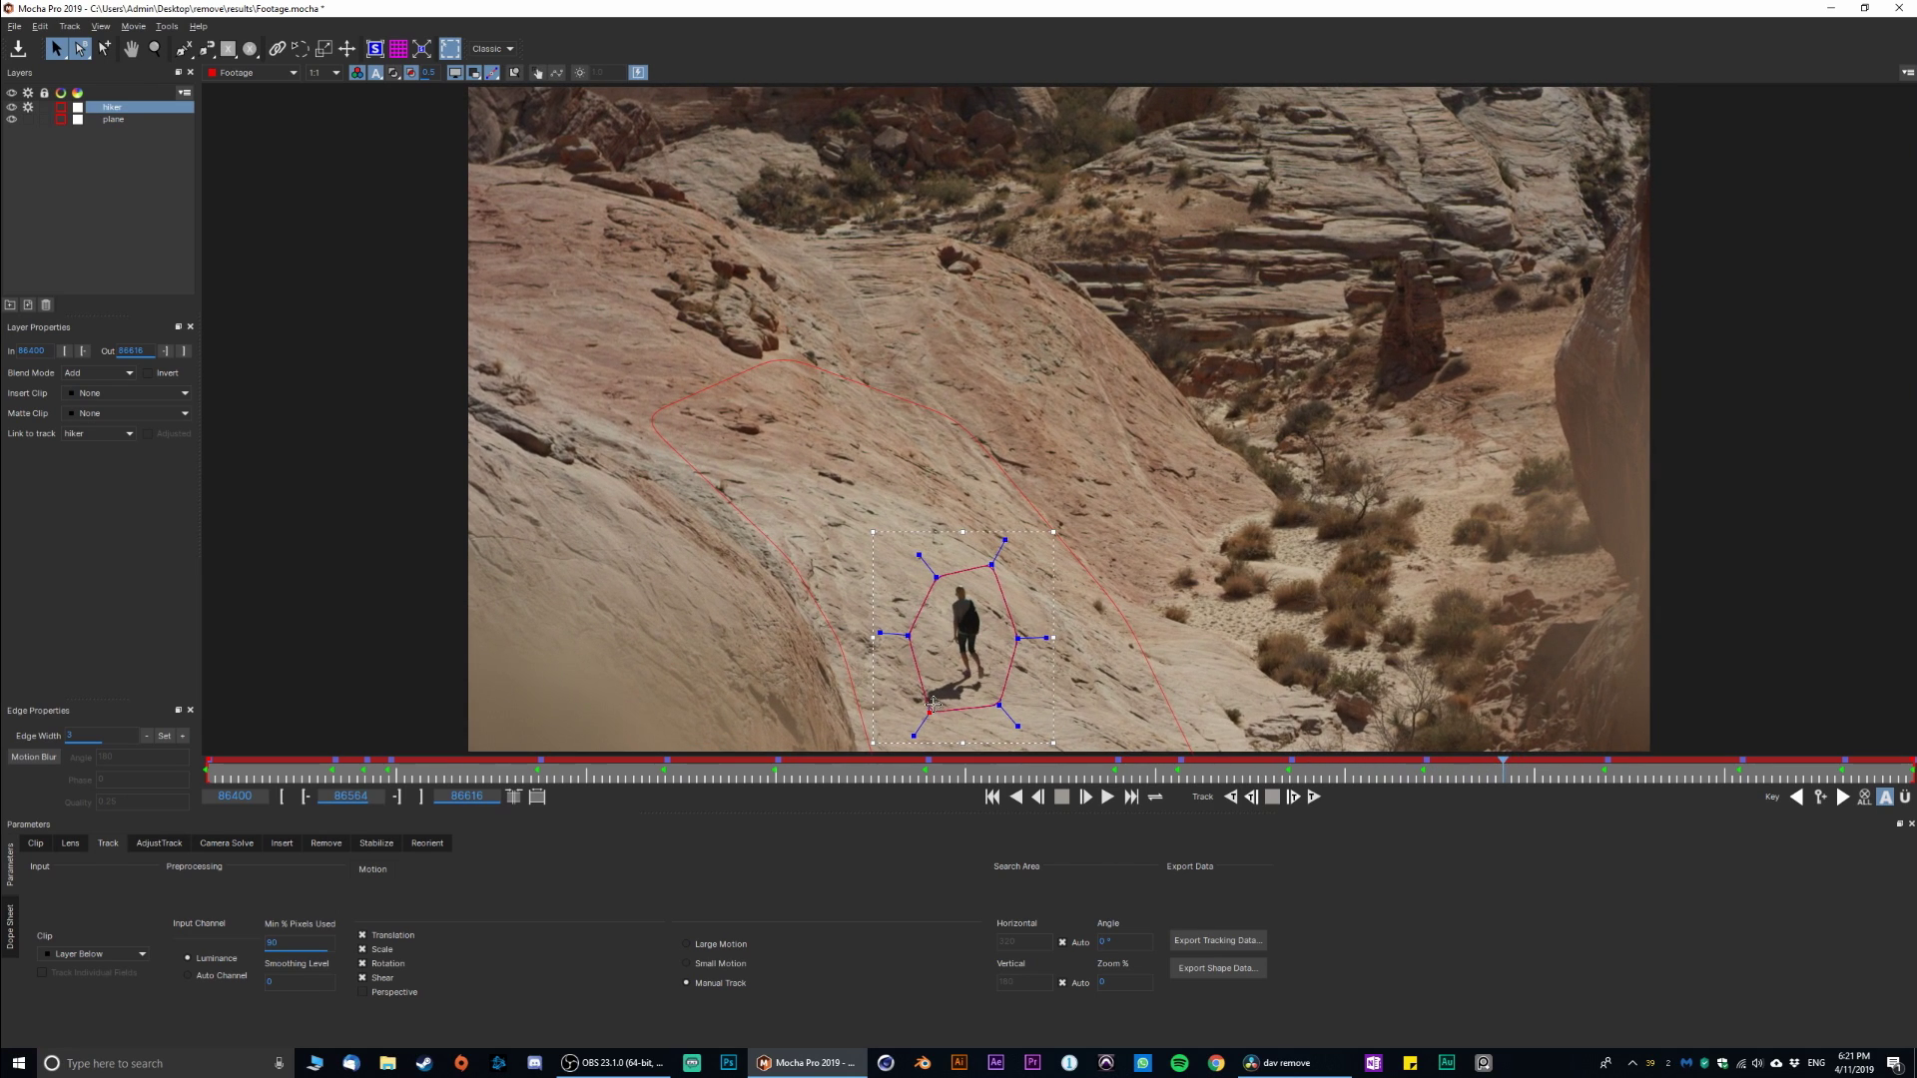
{"action": "left_click_drag", "start_coordinate": [933, 704], "coordinate": [917, 706]}
{"action": "left_click_drag", "start_coordinate": [1505, 767], "coordinate": [1536, 777]}
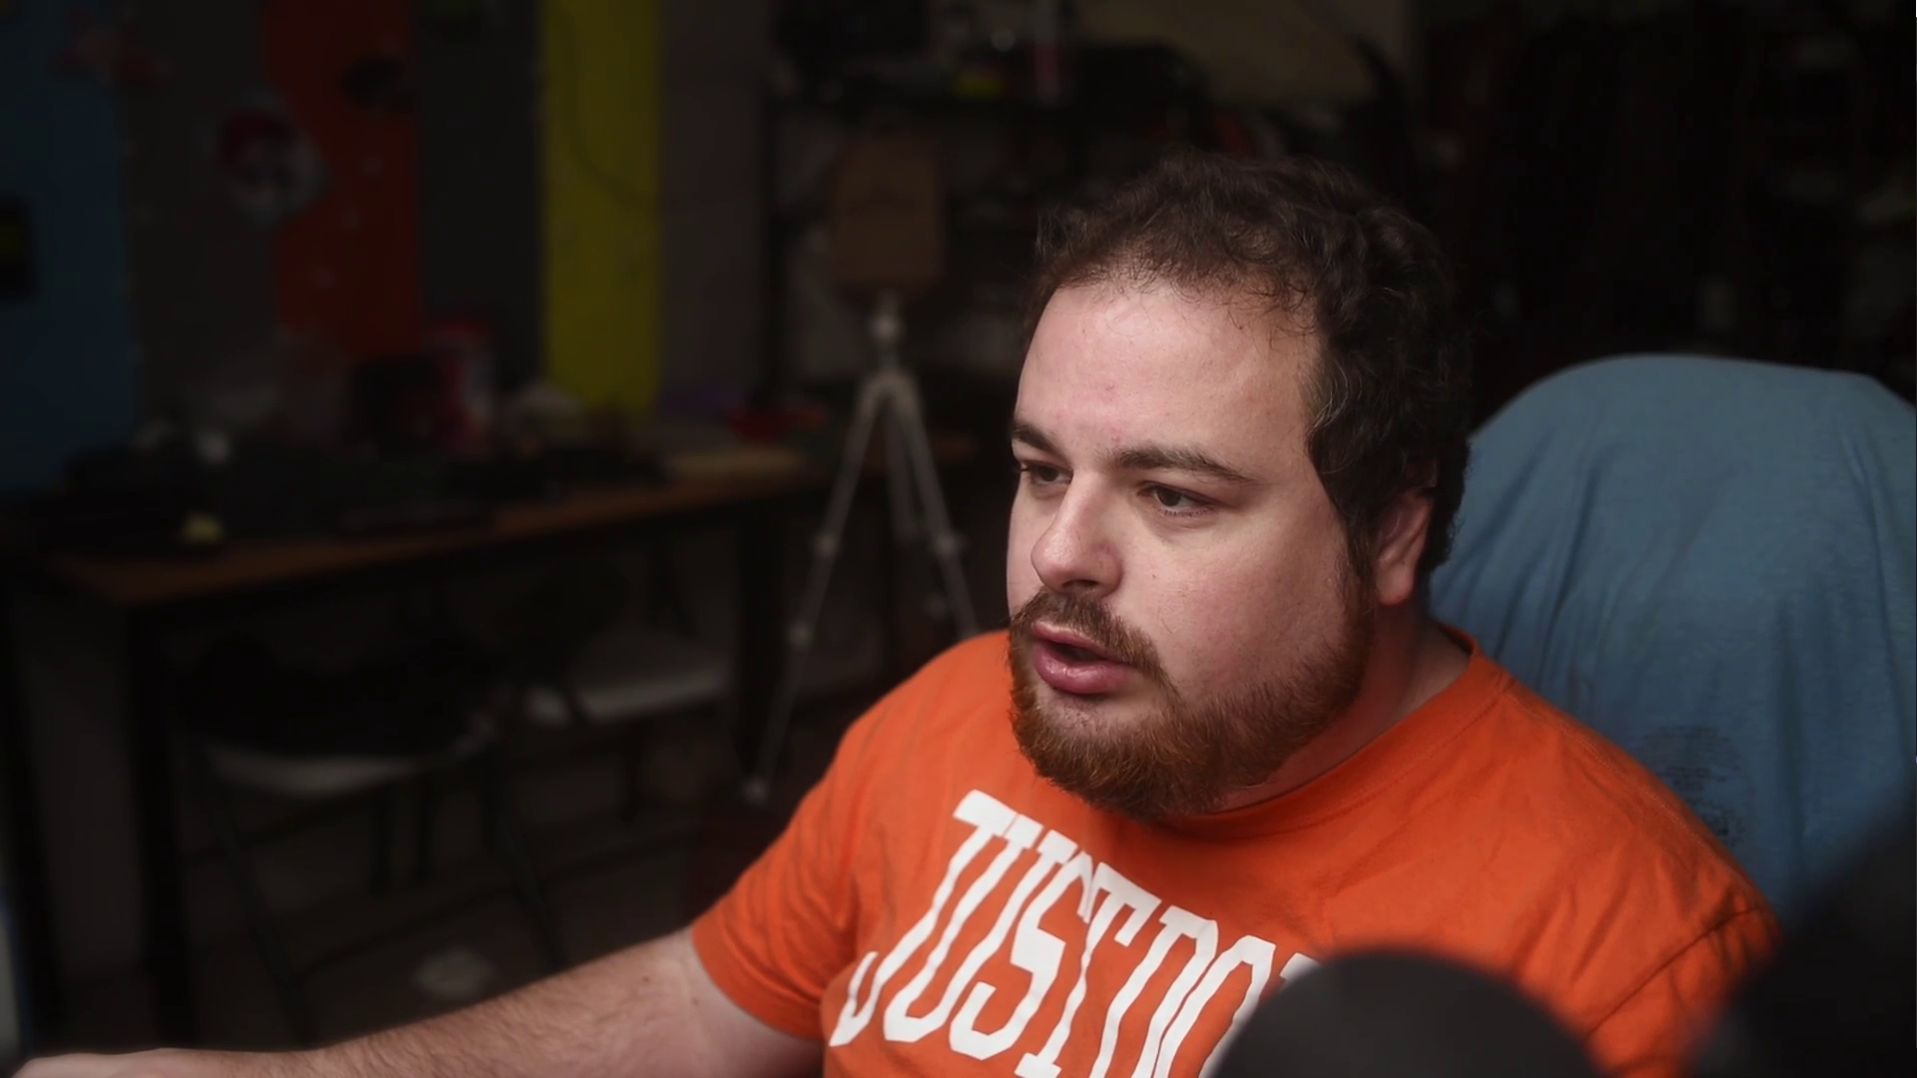
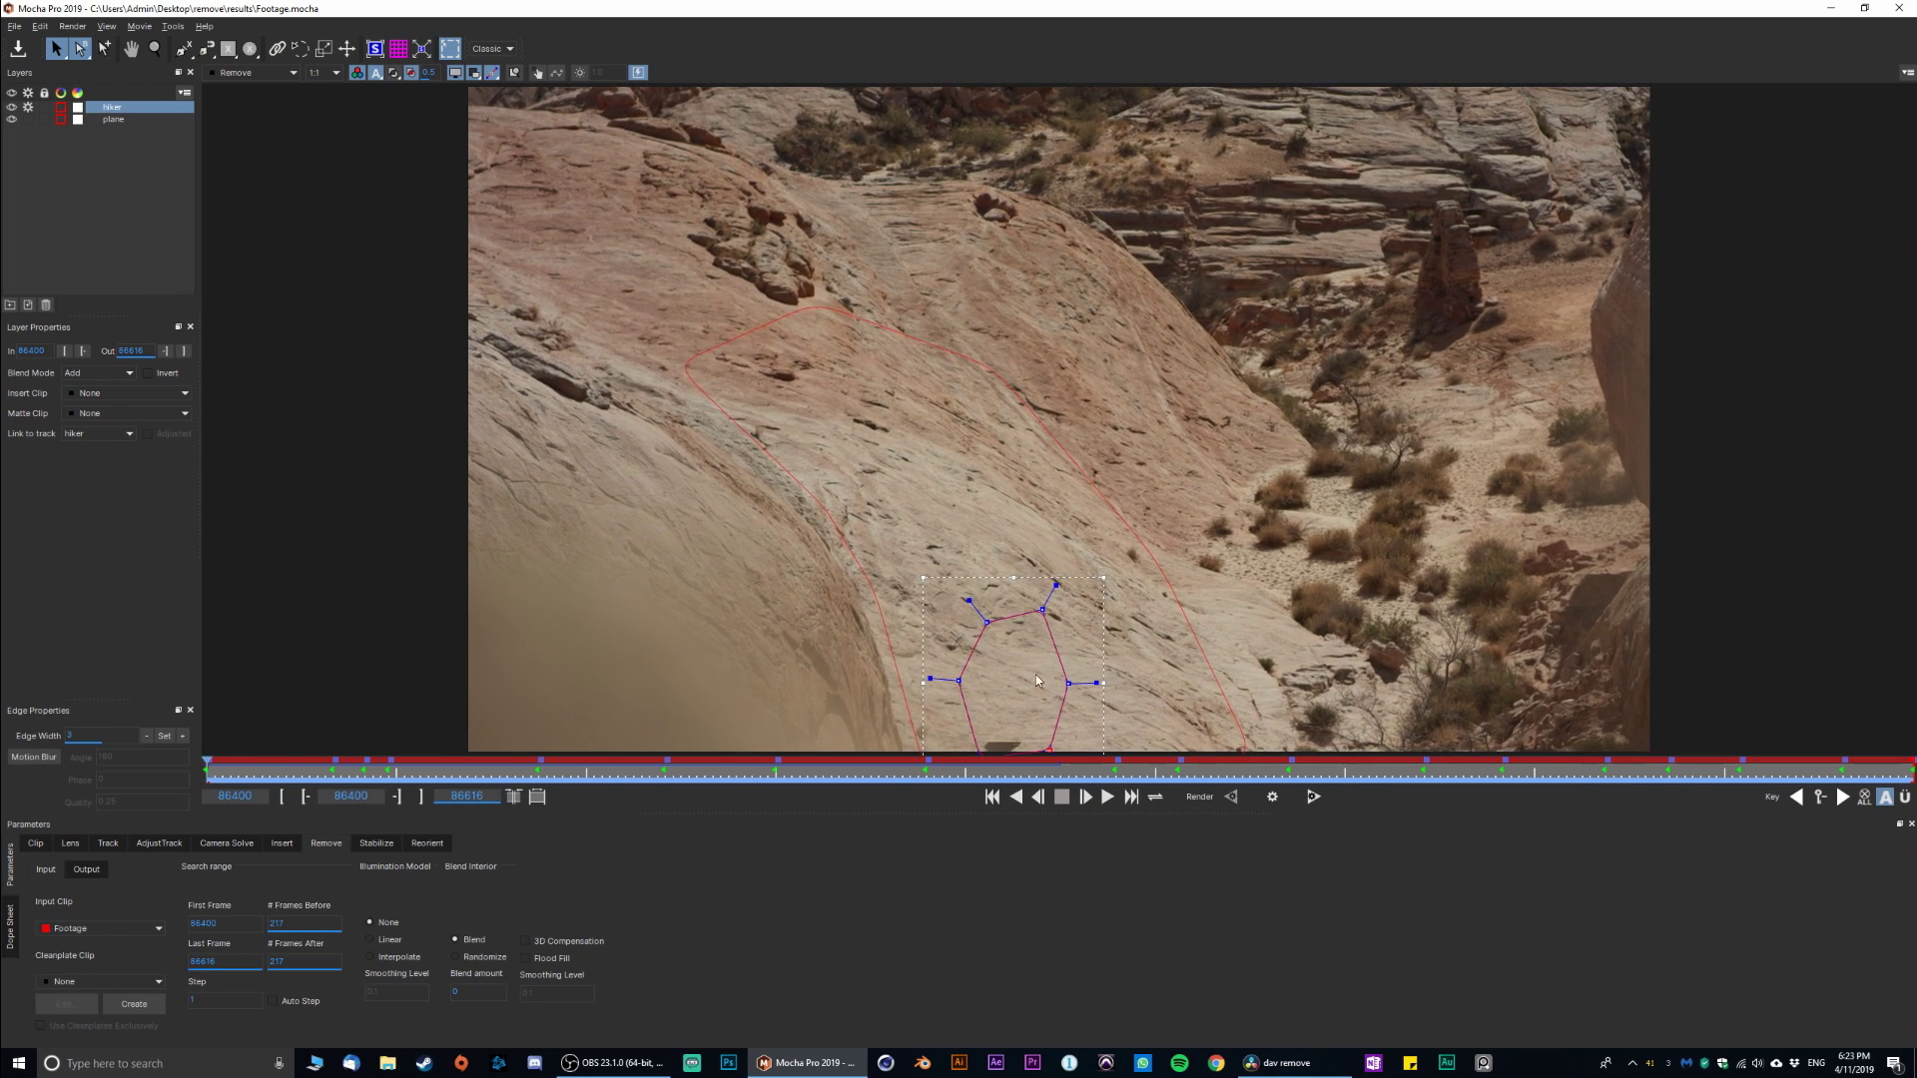
Magnify the removal area and inspect the rendered hiker removal from the first frame to frame 86616
{"action": "left_click", "coordinate": [171, 27]}
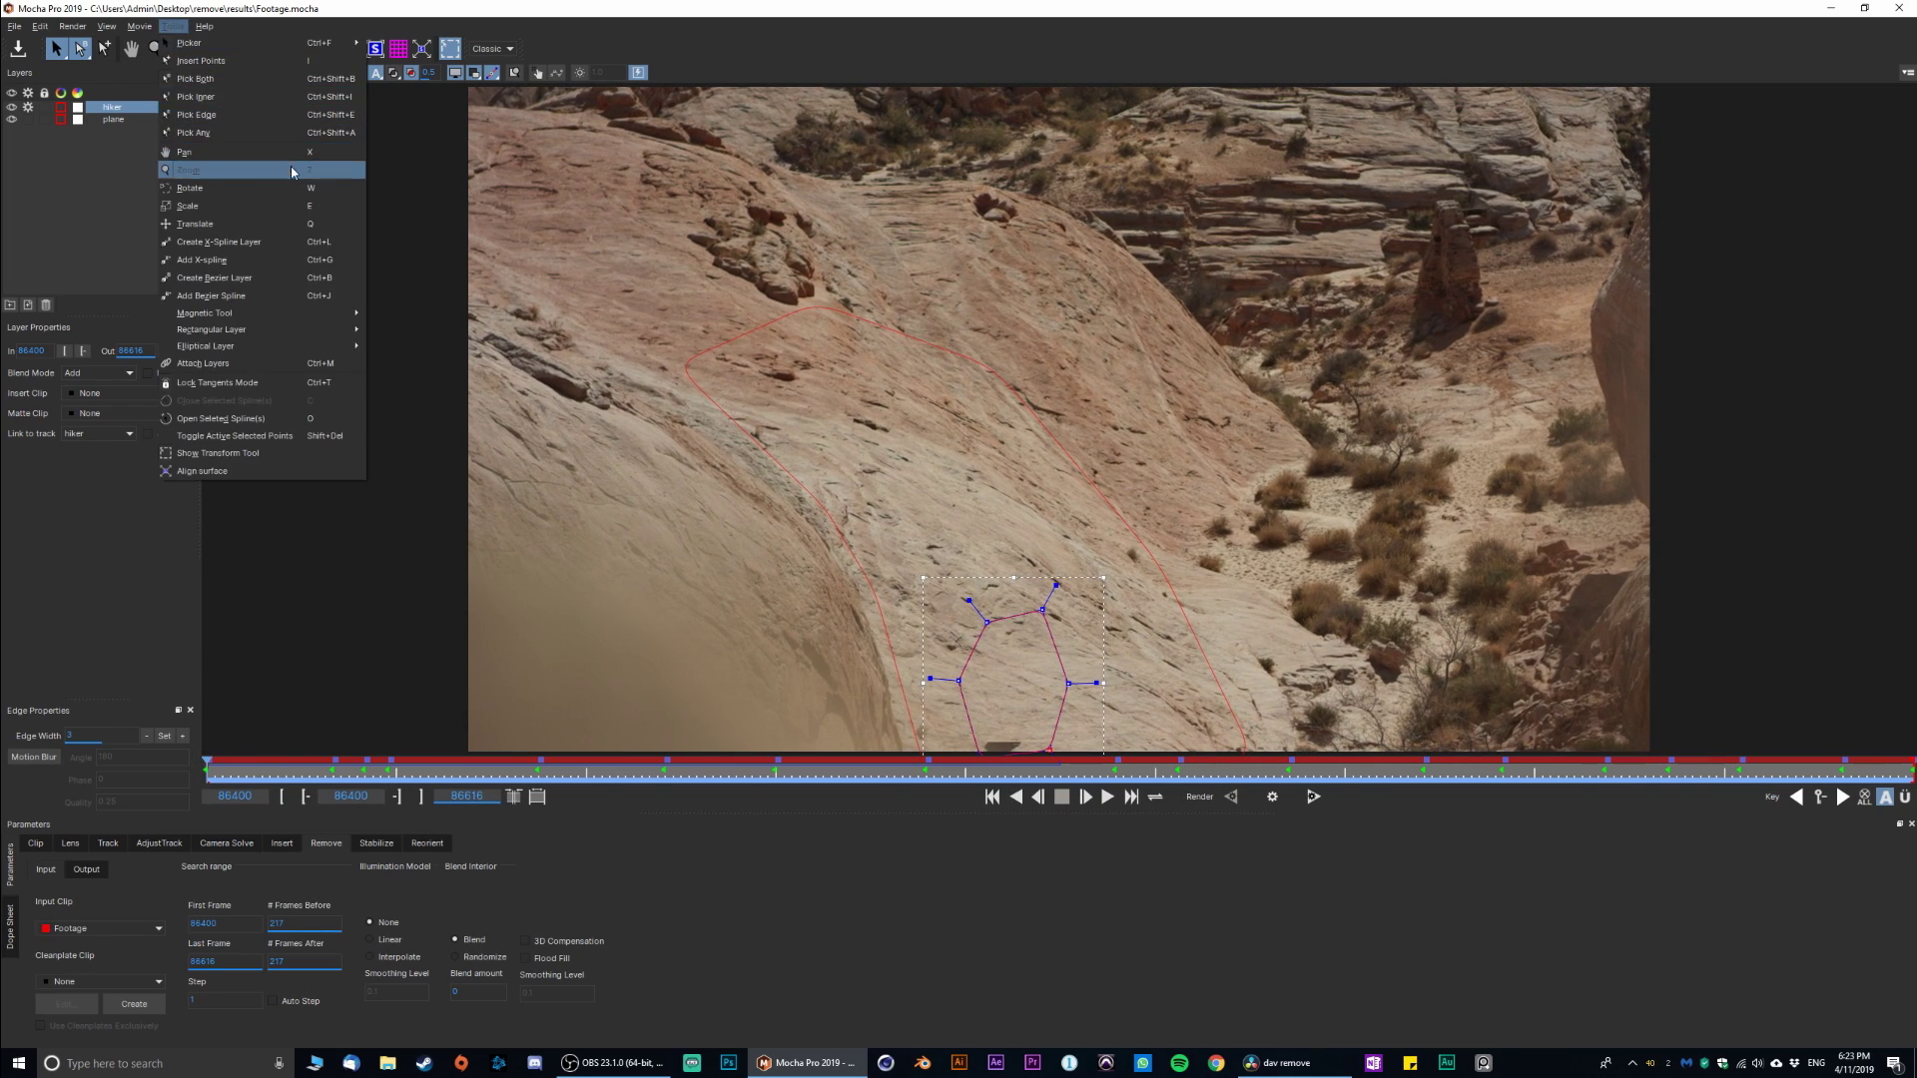
{"action": "left_click", "coordinate": [190, 169]}
{"action": "left_click_drag", "start_coordinate": [1065, 710], "coordinate": [360, 712]}
{"action": "left_click_drag", "start_coordinate": [207, 764], "coordinate": [1058, 762]}
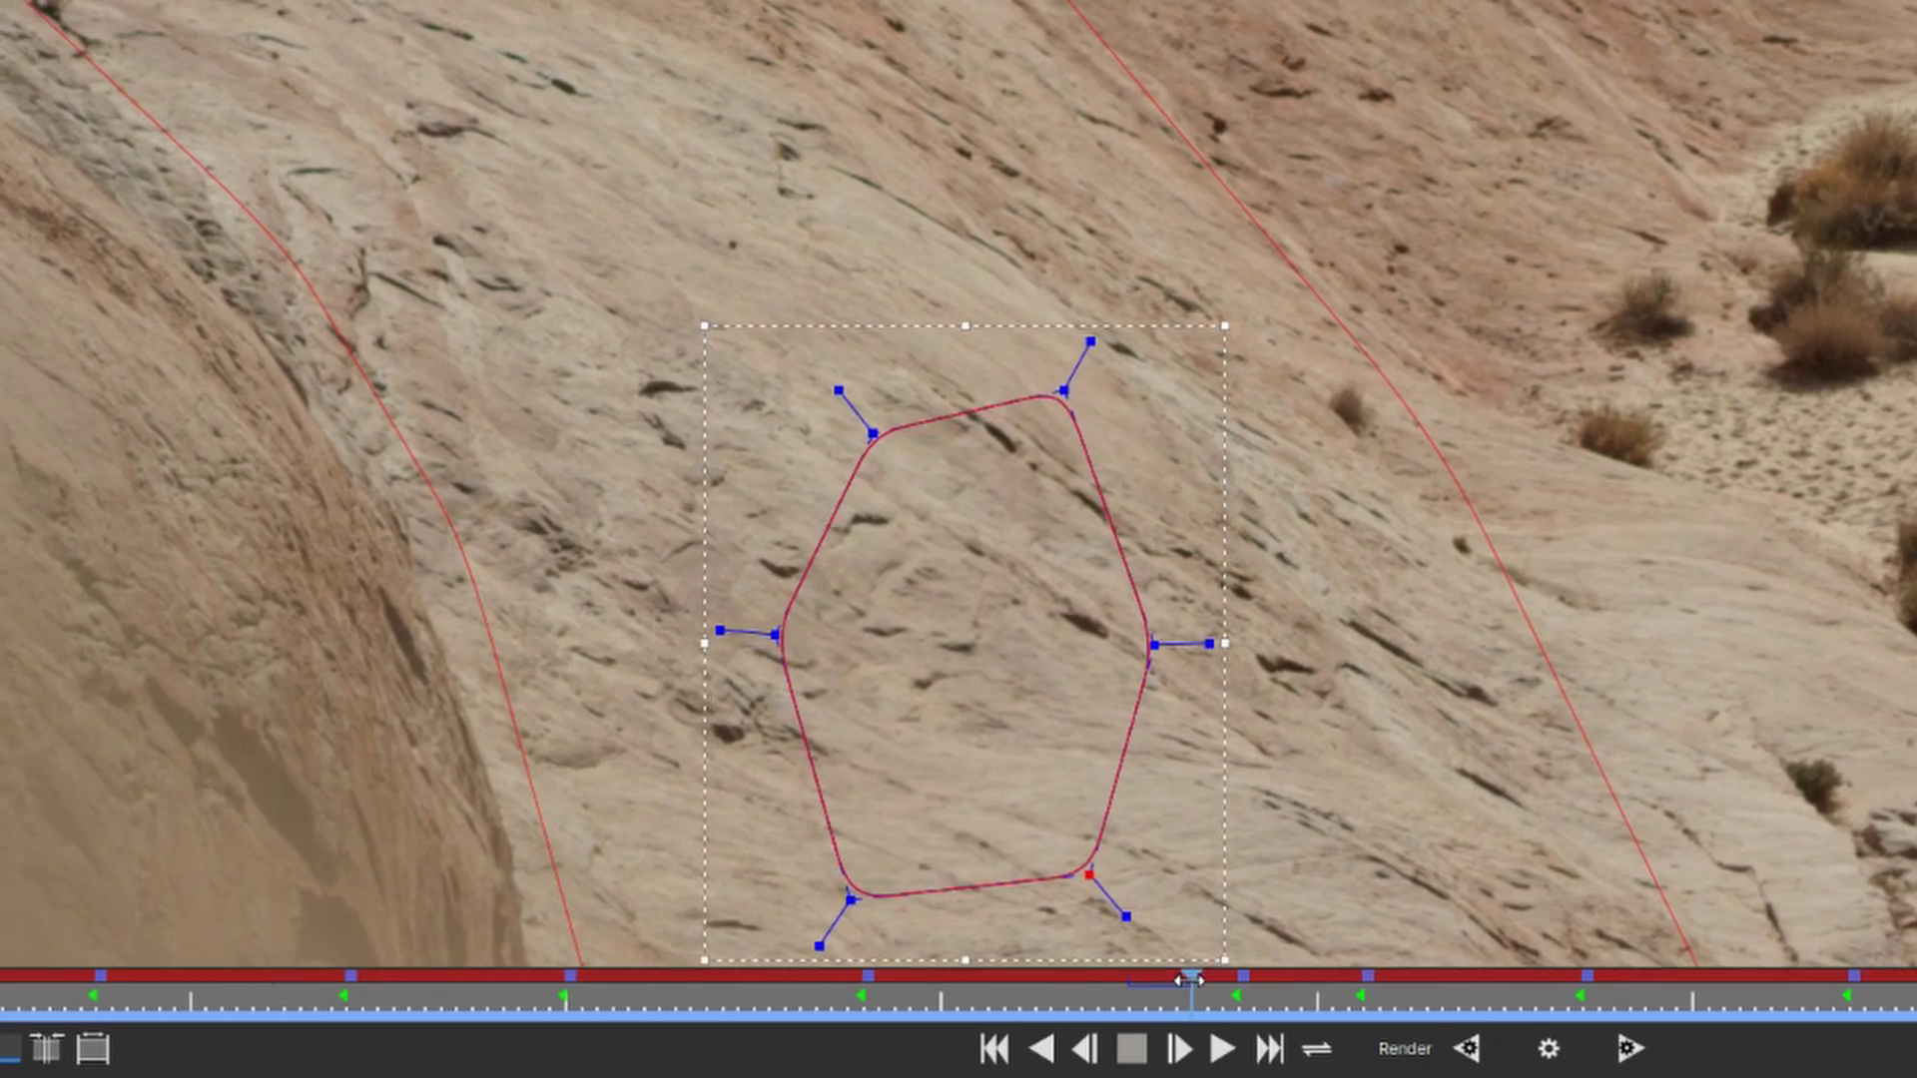
{"action": "left_click_drag", "start_coordinate": [1188, 980], "coordinate": [1912, 971]}
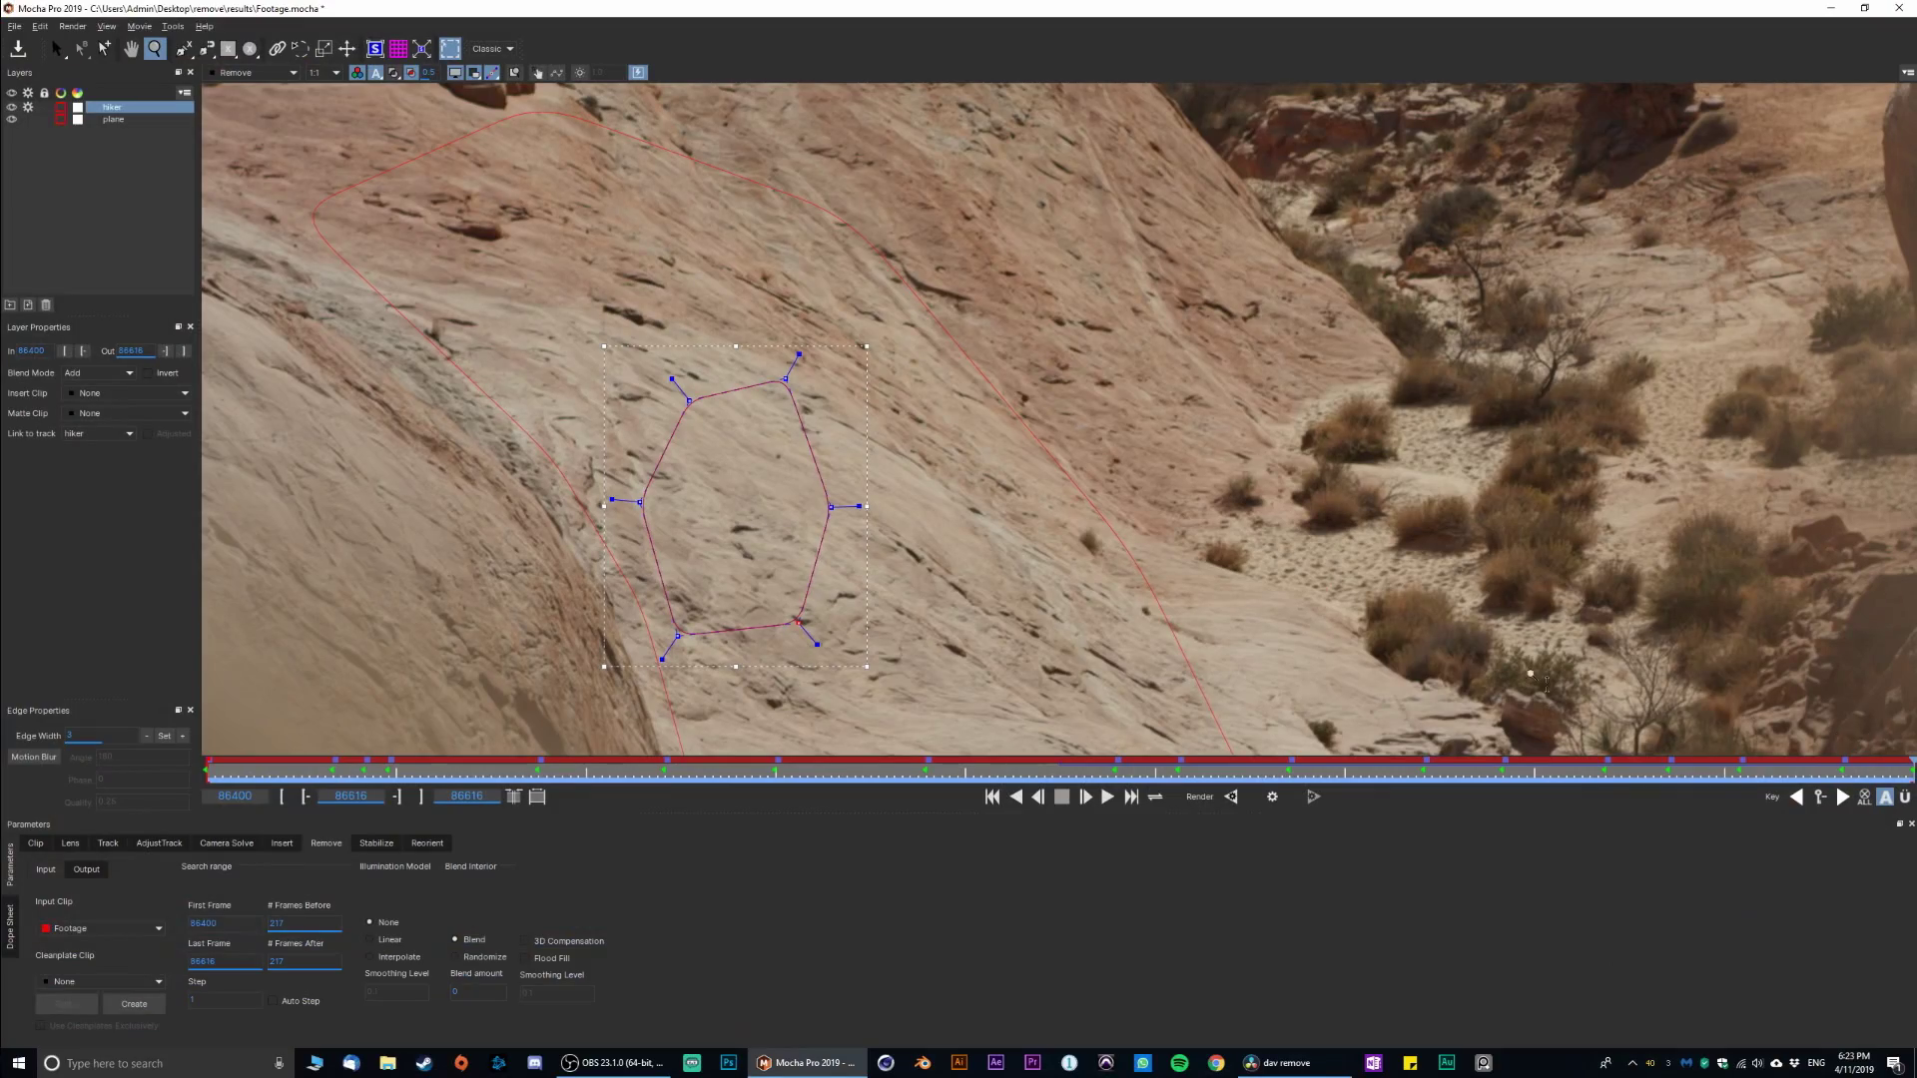
{"action": "left_click", "coordinate": [109, 28]}
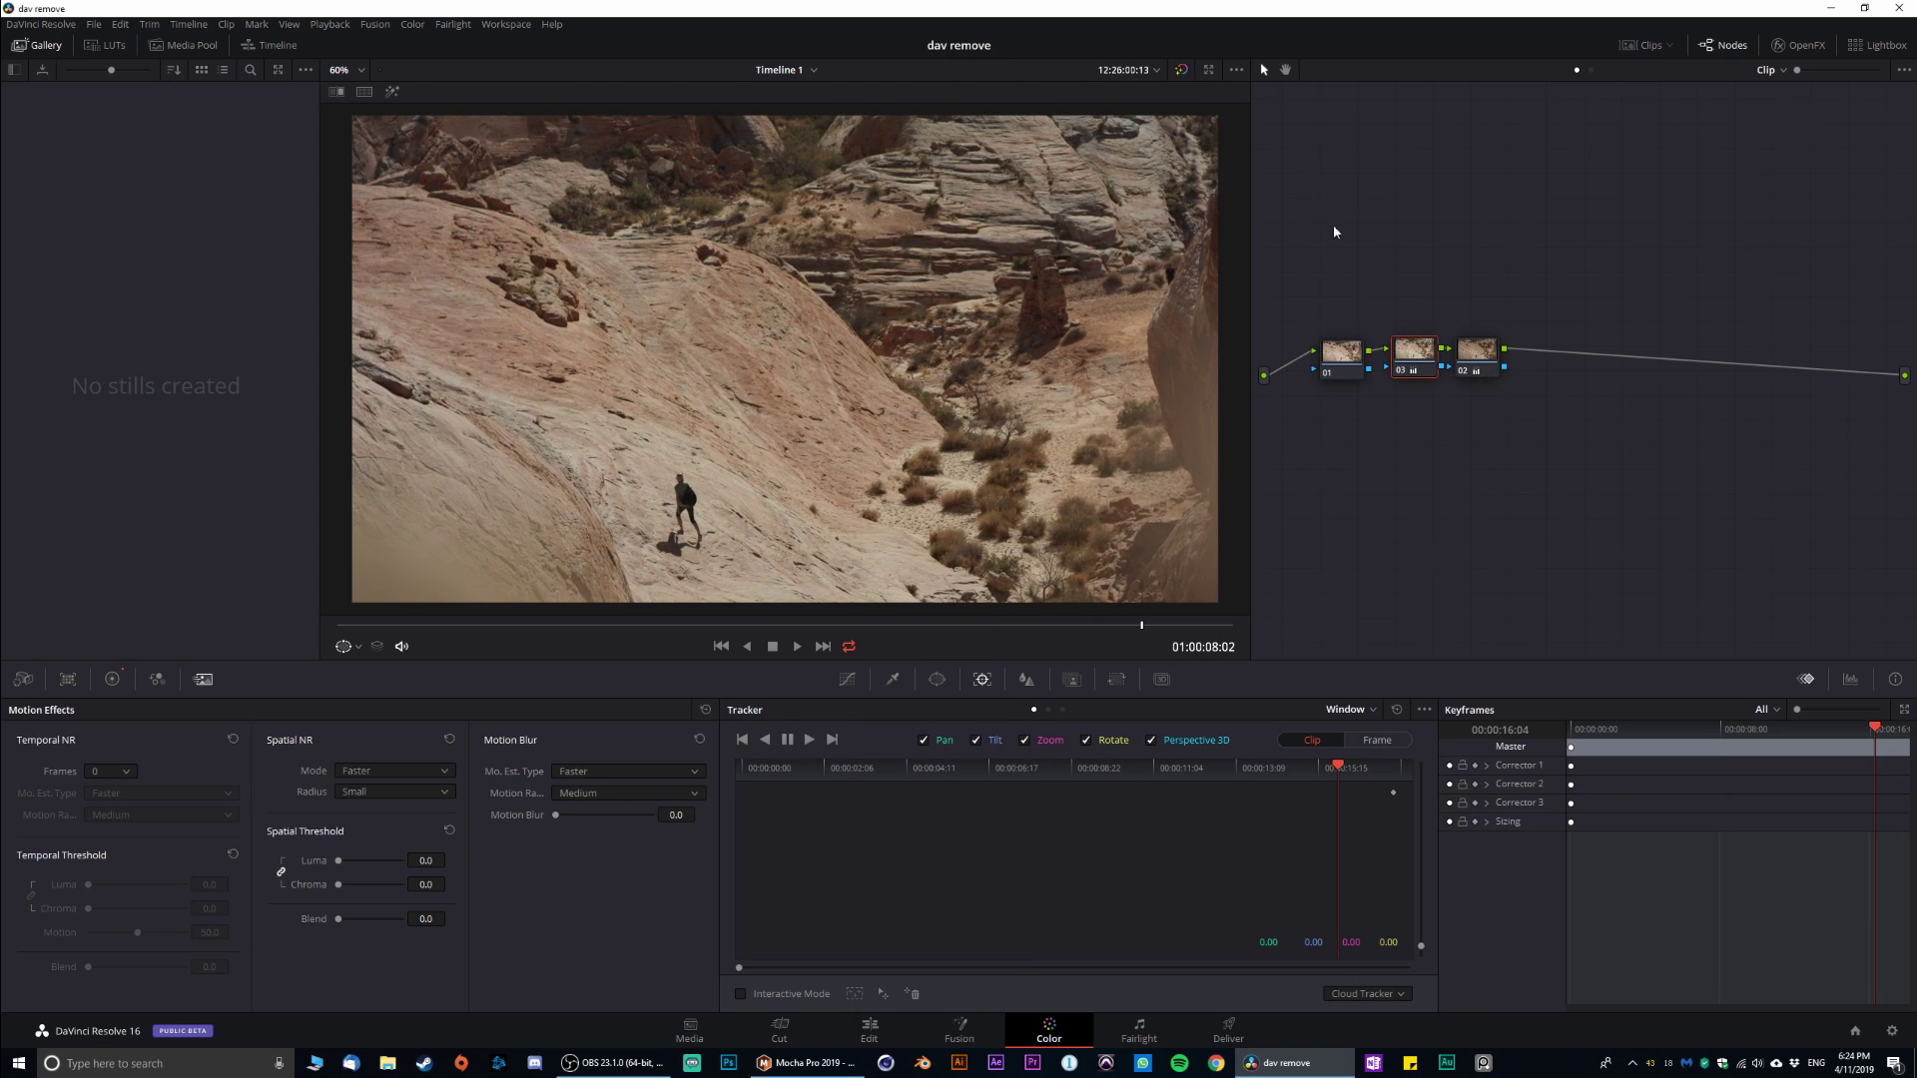
Switch to DaVinci Resolve and compare the clip with its grade bypassed and enabled
{"action": "left_click", "coordinate": [1181, 71]}
{"action": "left_click", "coordinate": [1181, 71]}
{"action": "left_click", "coordinate": [1181, 71]}
{"action": "left_click", "coordinate": [1181, 71]}
Add a serial node after the last node and draw a closed curve window around the hiker and shadow at 01:00:08:02
{"action": "left_click", "coordinate": [1492, 360]}
{"action": "key", "text": "alt+s"}
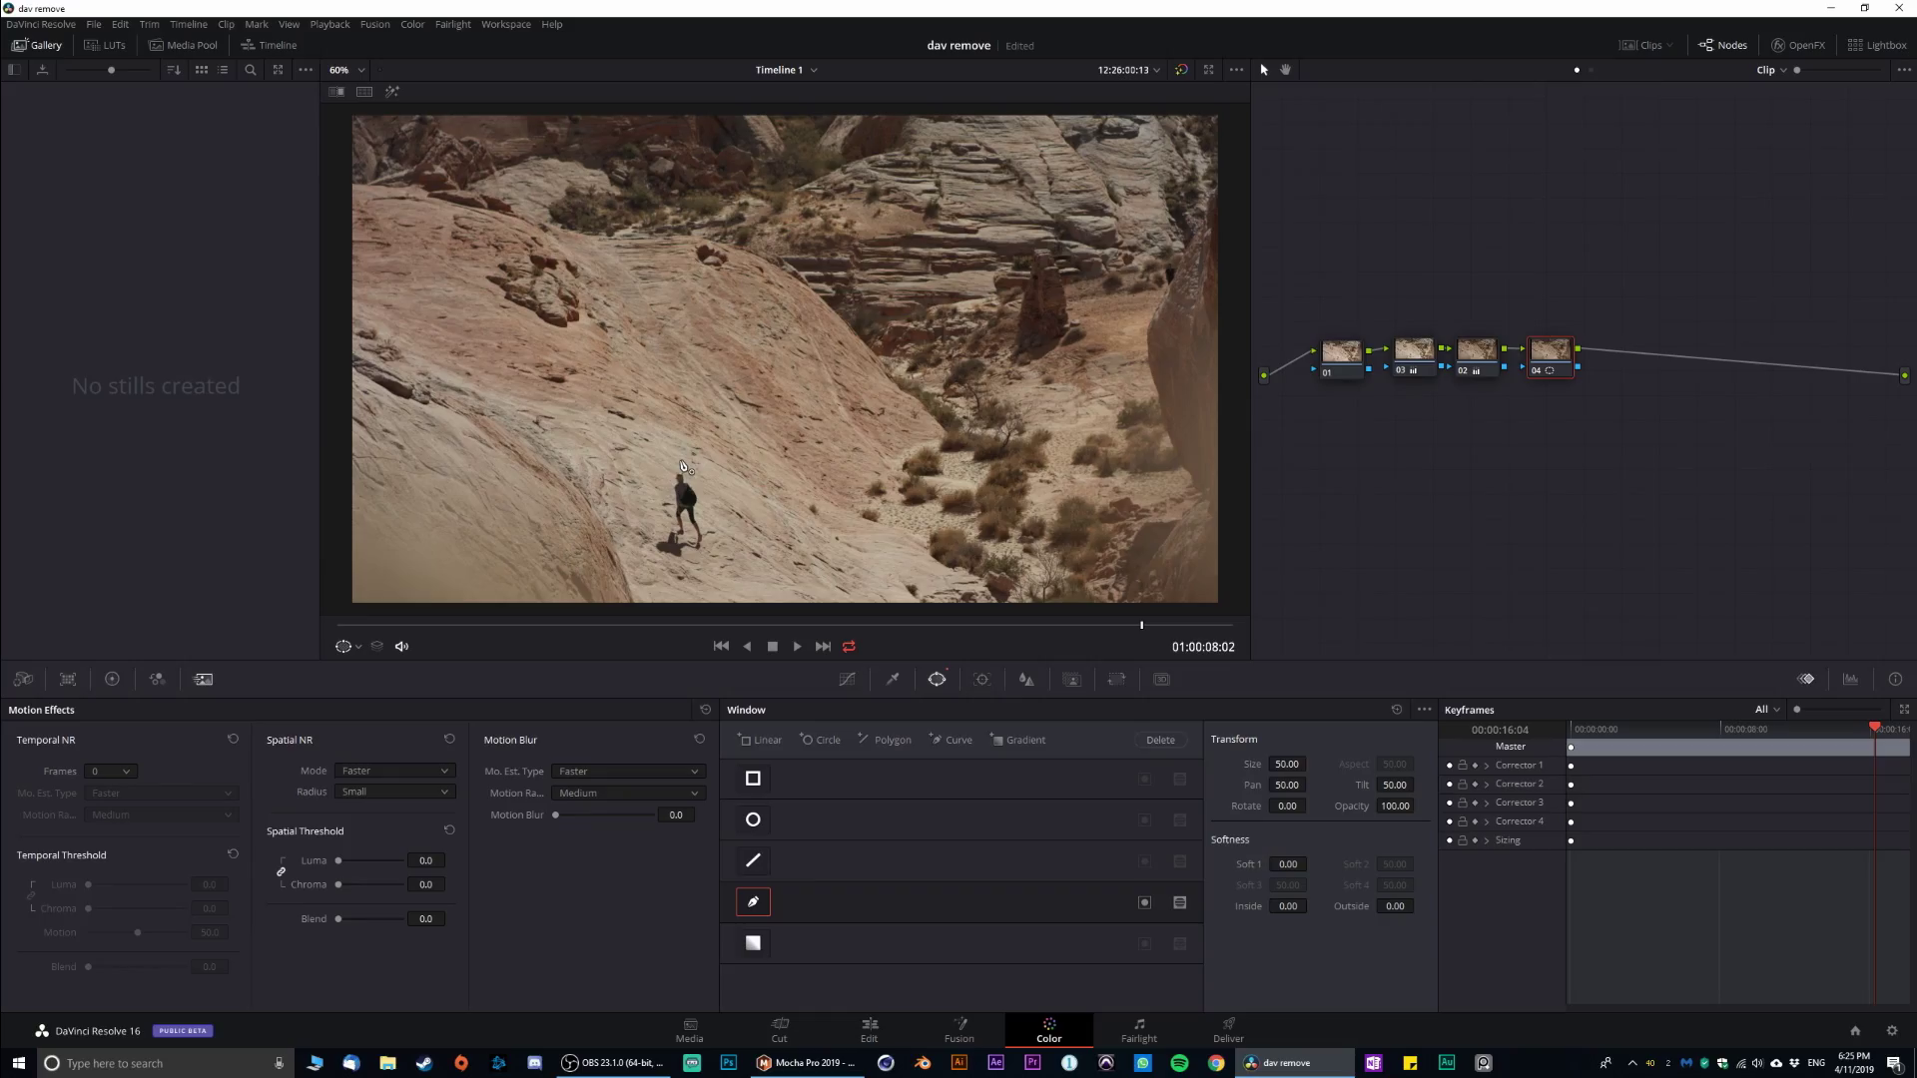
{"action": "left_click", "coordinate": [680, 461]}
{"action": "left_click", "coordinate": [654, 483]}
{"action": "left_click", "coordinate": [658, 518]}
{"action": "left_click", "coordinate": [636, 541]}
{"action": "left_click", "coordinate": [648, 570]}
{"action": "left_click", "coordinate": [696, 571]}
{"action": "left_click", "coordinate": [723, 549]}
{"action": "left_click", "coordinate": [720, 515]}
{"action": "left_click", "coordinate": [710, 483]}
{"action": "left_click", "coordinate": [680, 460]}
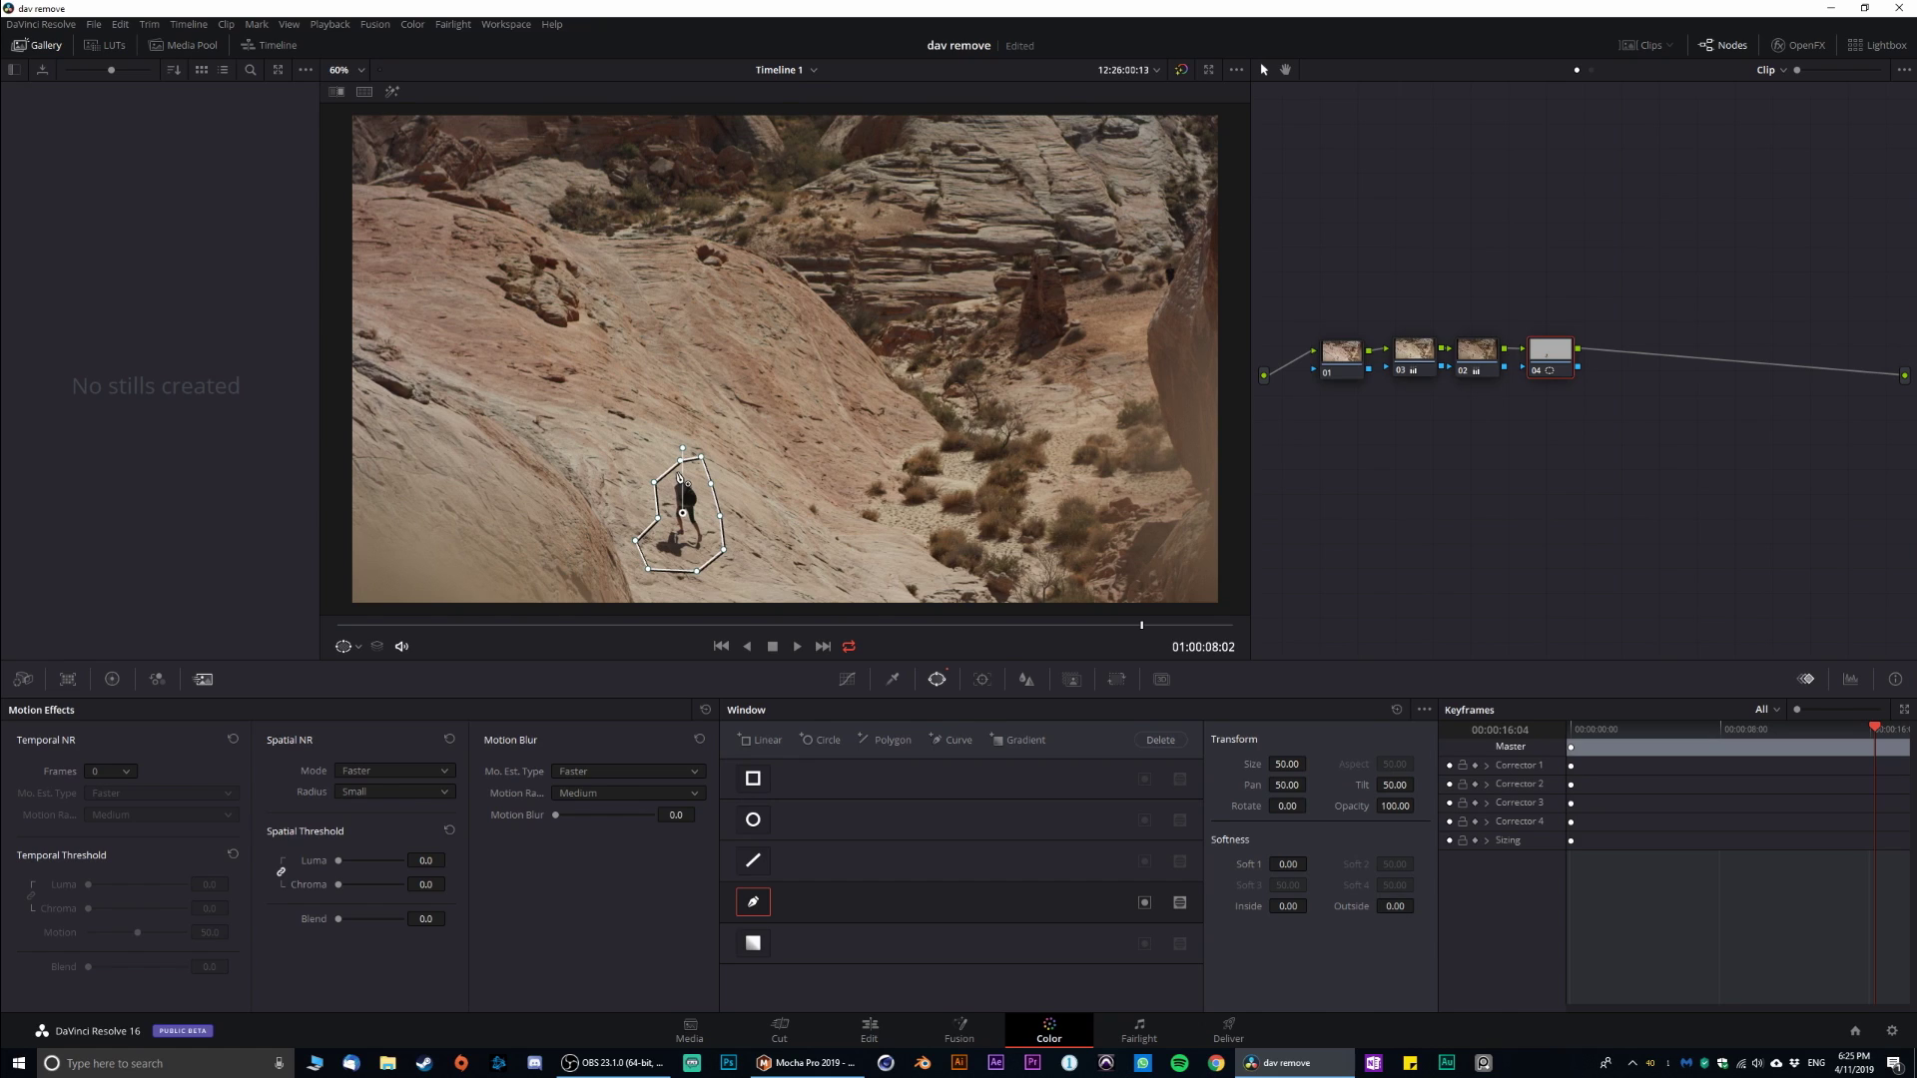
Set the window tracker to Frame mode and reposition the window over the hiker at 01:00:09:00
{"action": "left_click", "coordinate": [983, 679]}
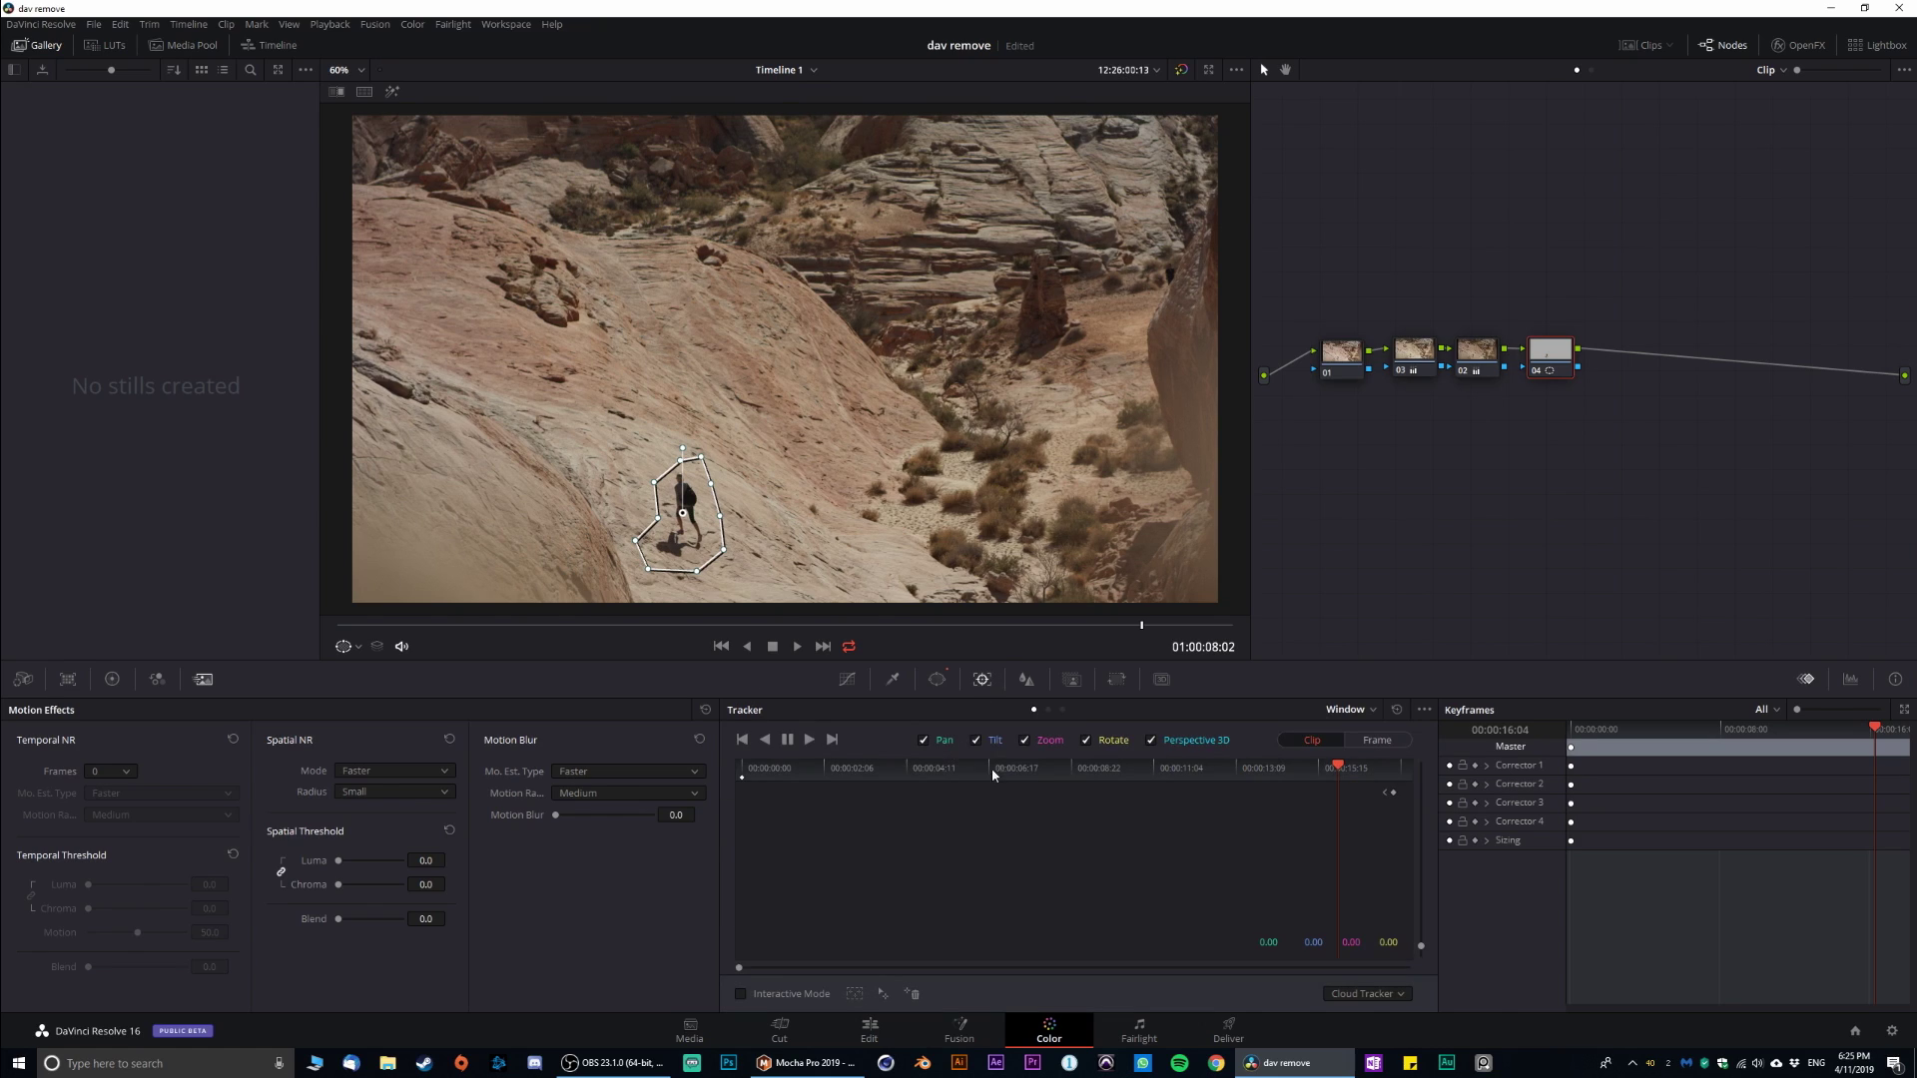
{"action": "left_click", "coordinate": [1384, 740]}
{"action": "left_click_drag", "start_coordinate": [1358, 779], "coordinate": [1406, 777]}
{"action": "left_click_drag", "start_coordinate": [681, 509], "coordinate": [649, 484]}
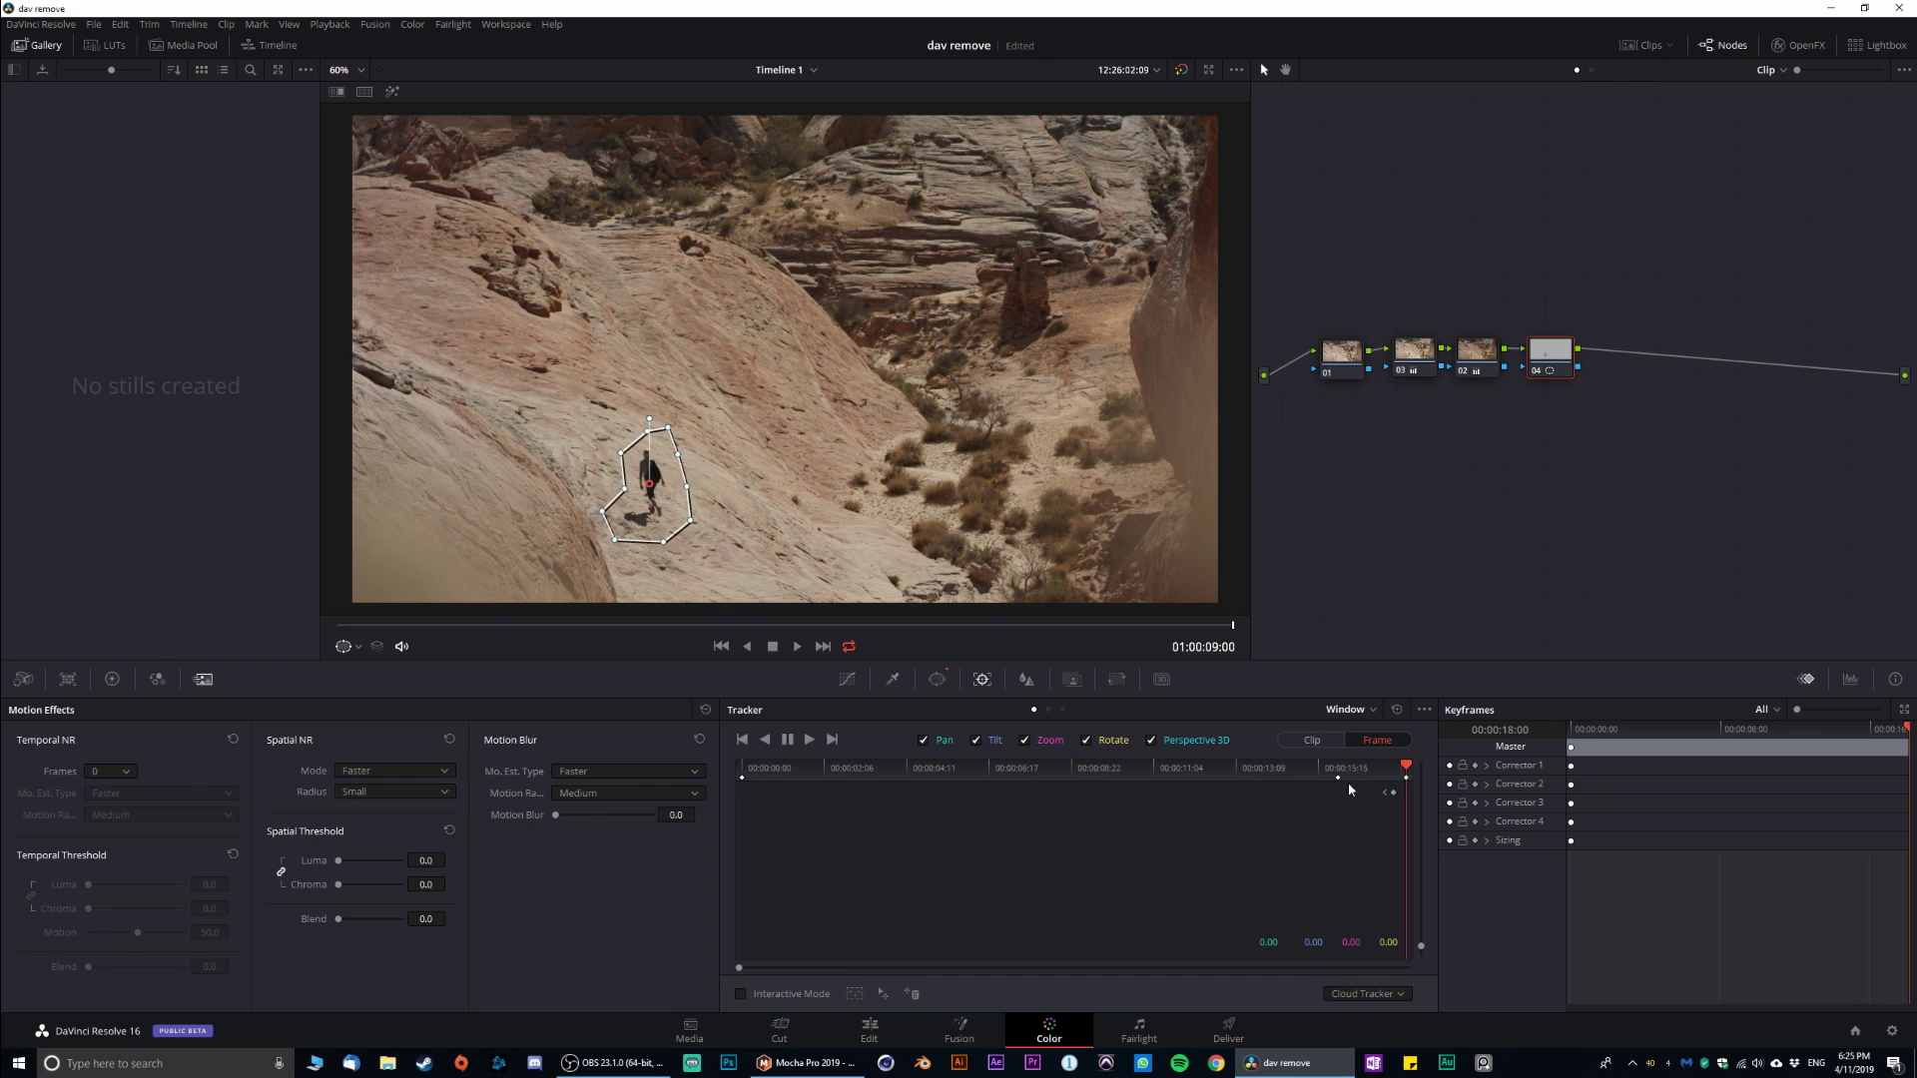
Keyframe the window over the walking hiker at 01:00:07:14, 01:00:07:00 and 01:00:06:14
{"action": "left_click_drag", "start_coordinate": [1390, 778], "coordinate": [1303, 769]}
{"action": "left_click_drag", "start_coordinate": [678, 514], "coordinate": [683, 520]}
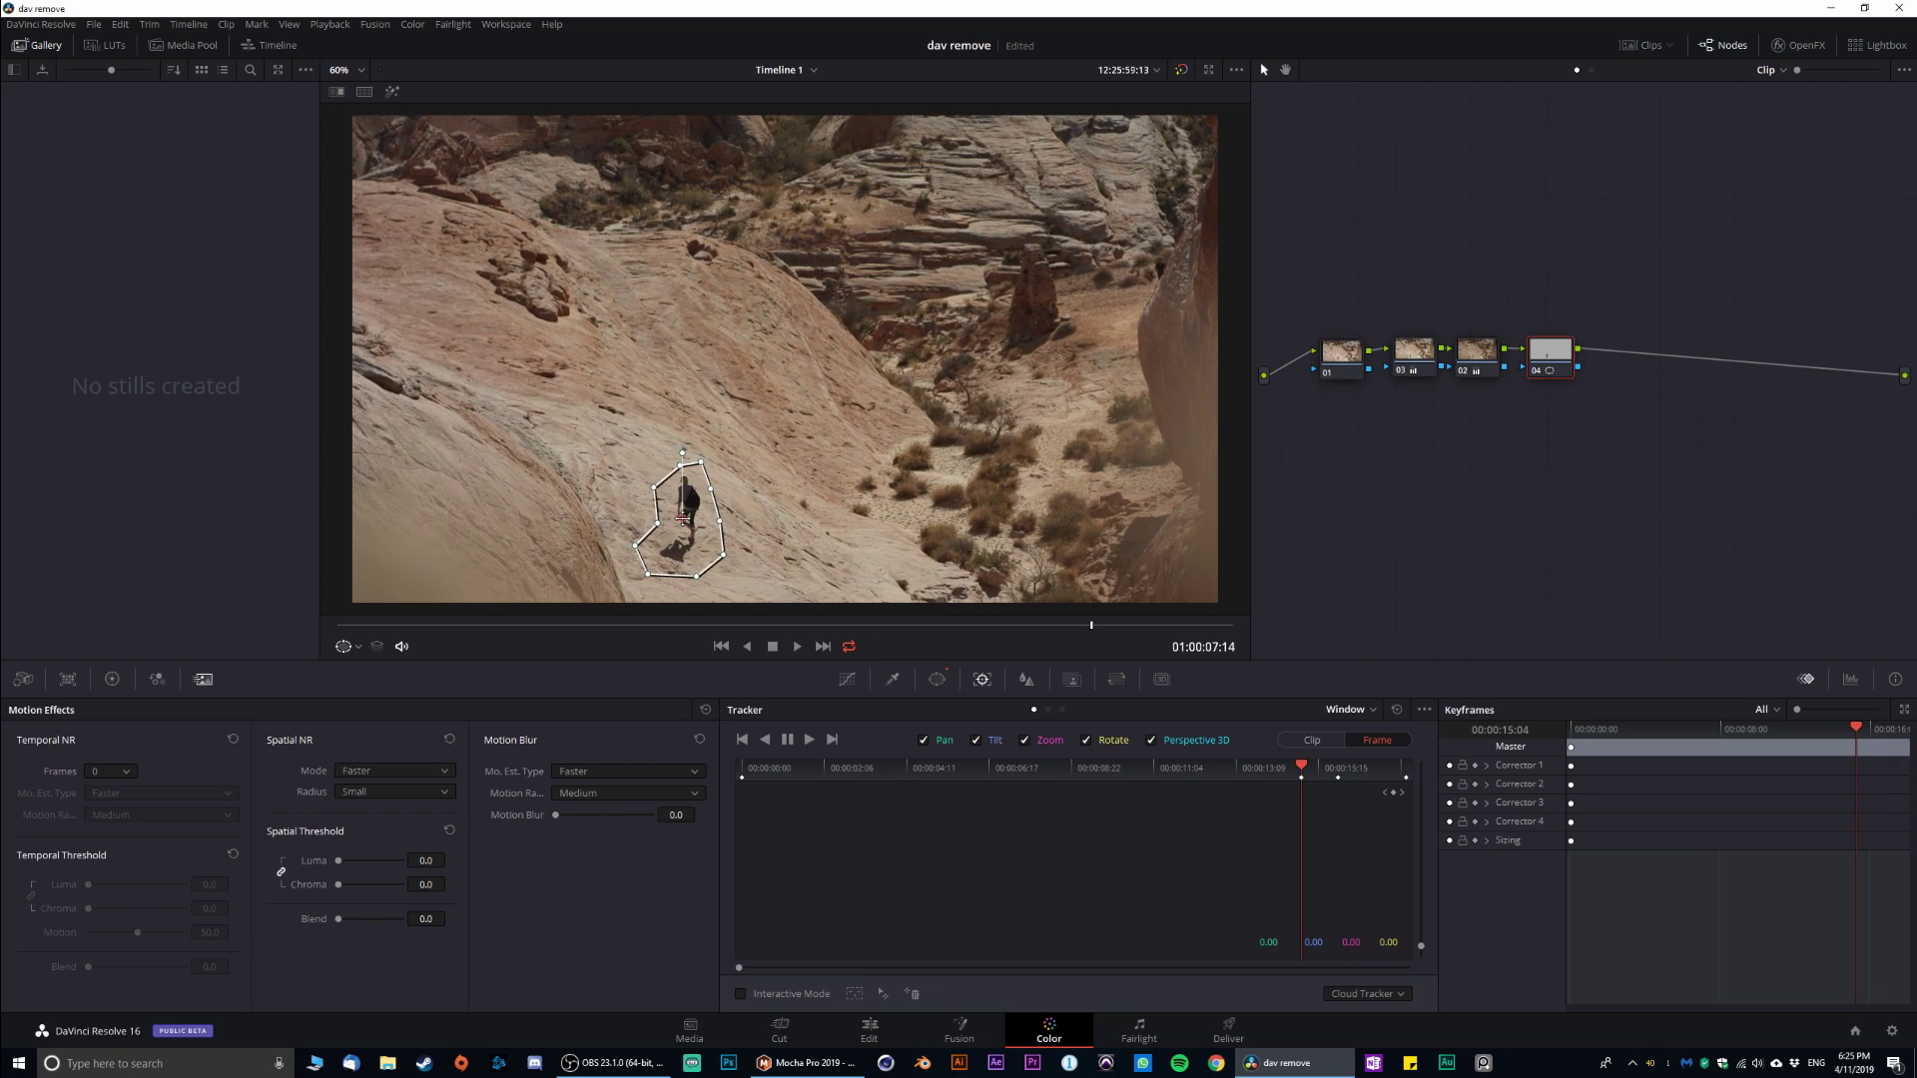
{"action": "left_click", "coordinate": [1260, 779]}
{"action": "left_click_drag", "start_coordinate": [683, 518], "coordinate": [698, 521]}
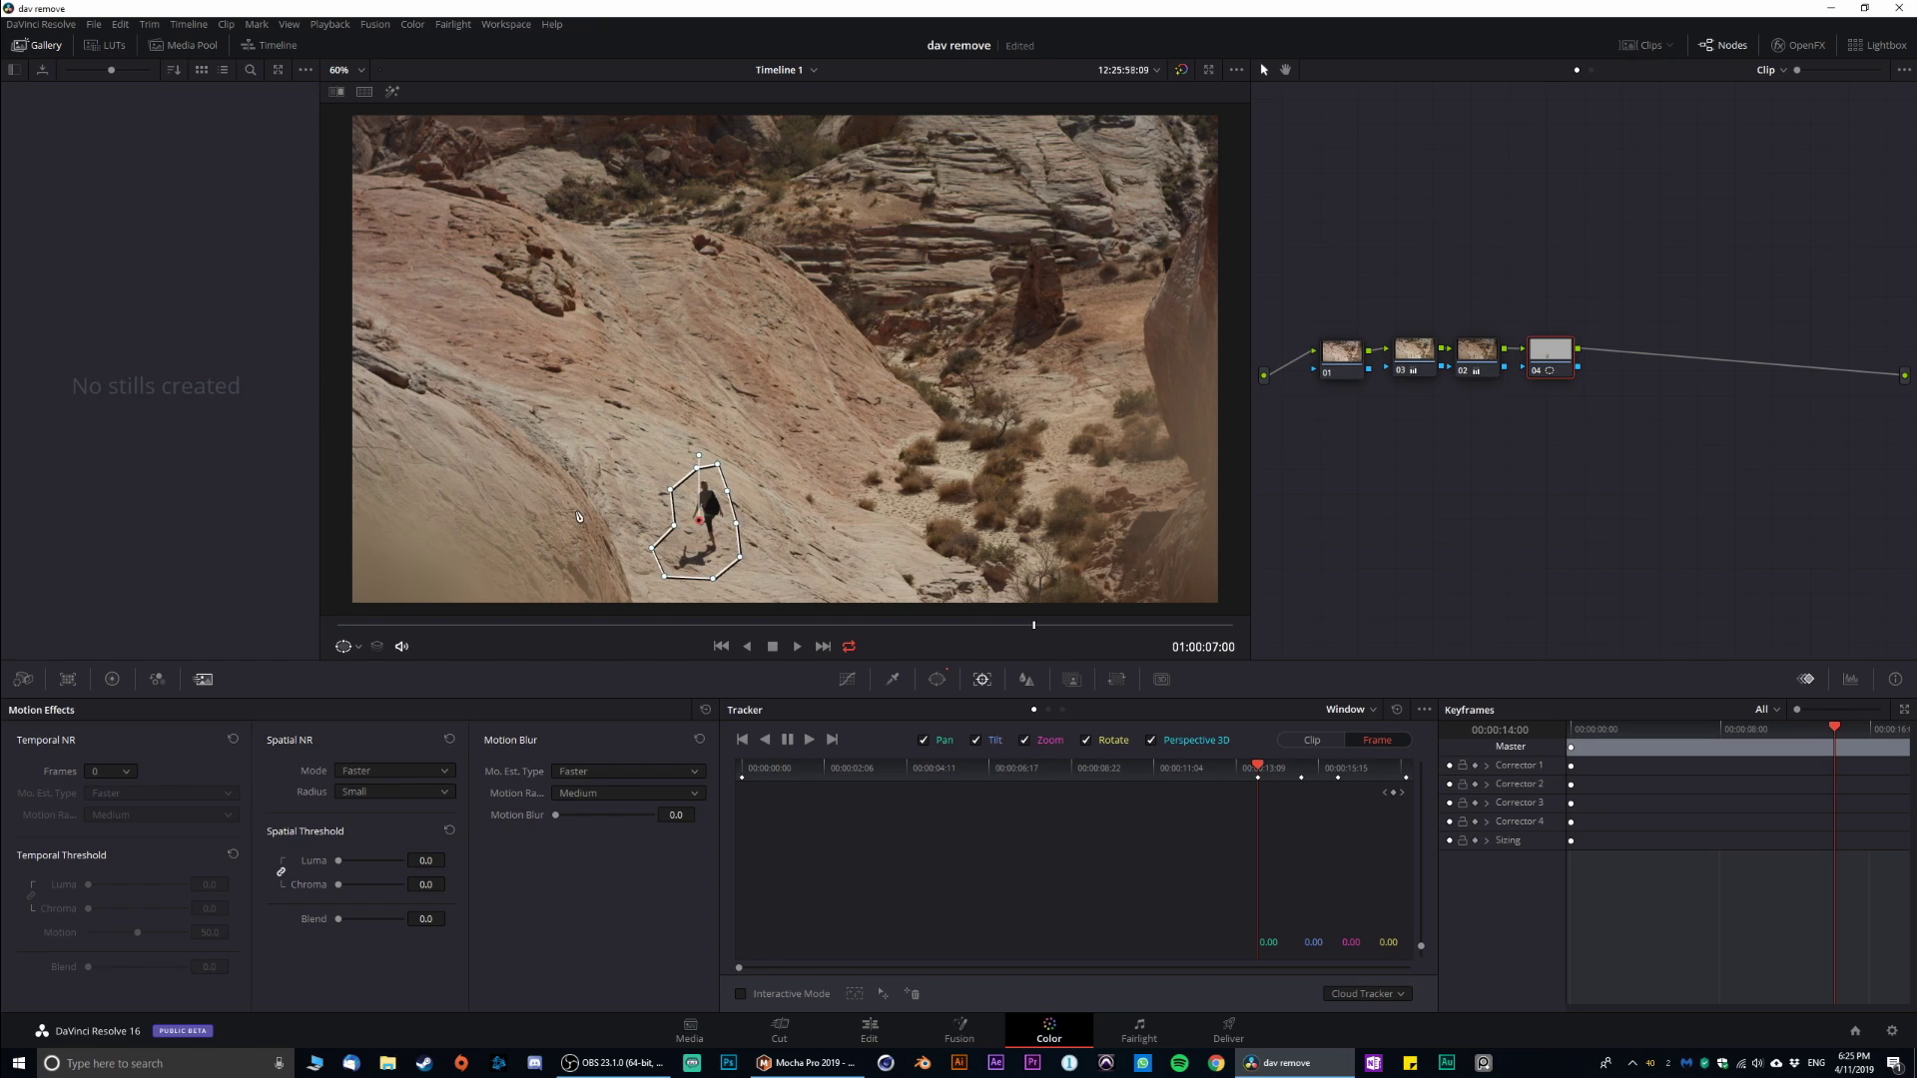
{"action": "left_click", "coordinate": [1227, 771]}
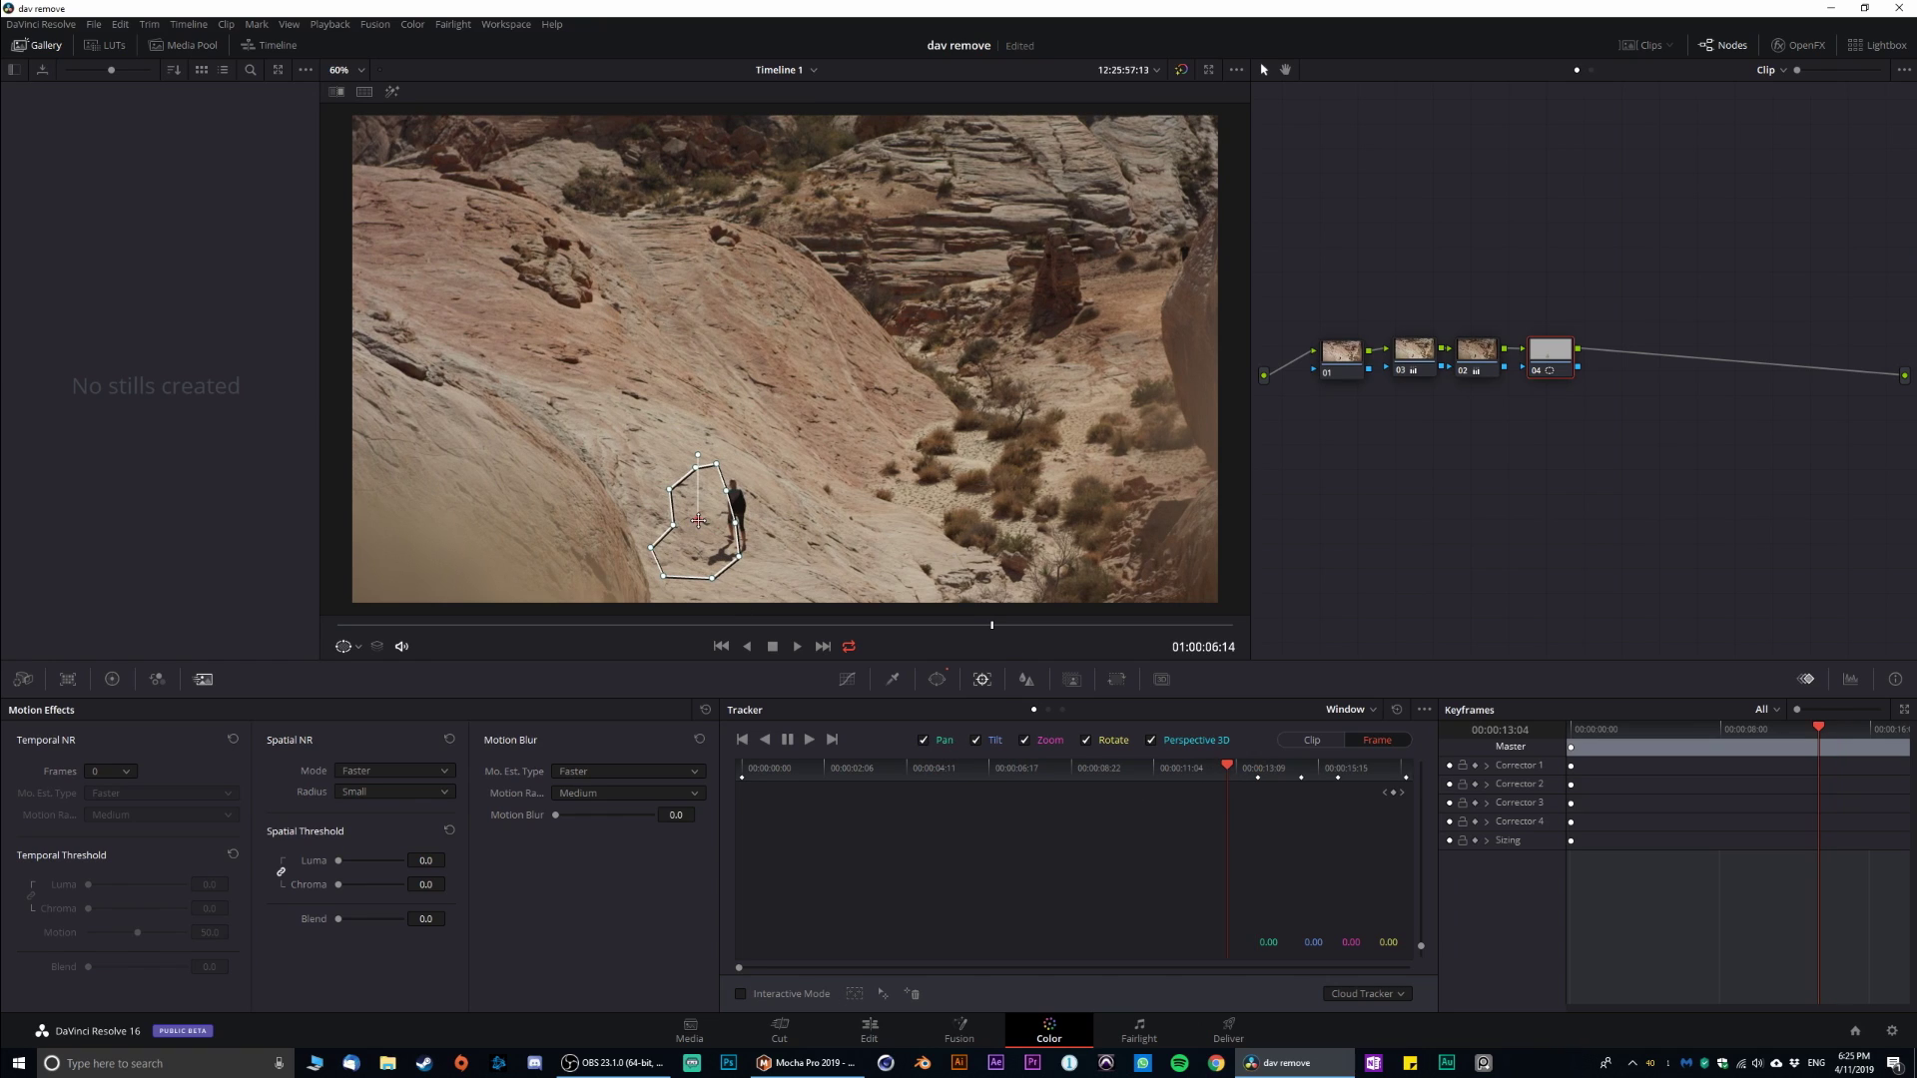
{"action": "left_click_drag", "start_coordinate": [698, 521], "coordinate": [732, 514]}
Continue backward from 01:00:06:02, keyframing the window over the hiker at short intervals through the middle of the clip
{"action": "left_click", "coordinate": [1190, 771]}
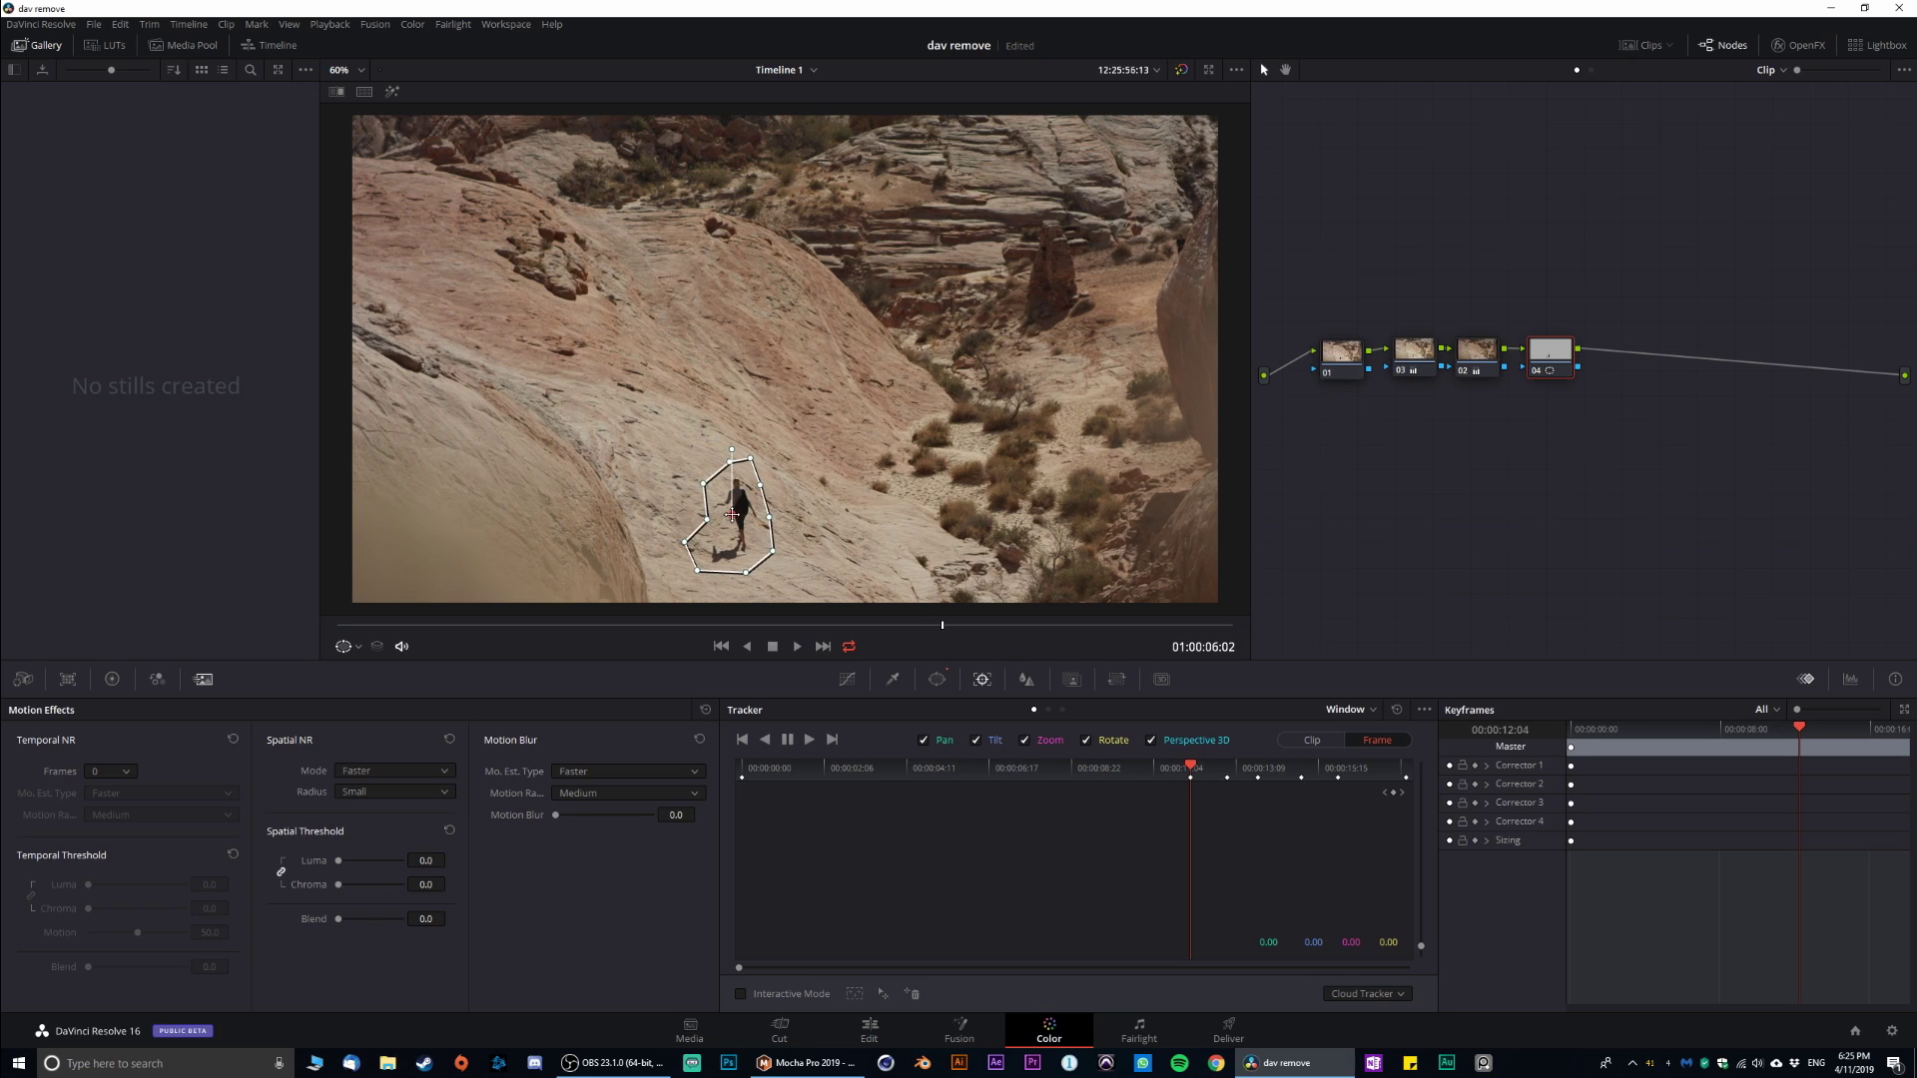
{"action": "left_click", "coordinate": [1136, 777]}
{"action": "left_click_drag", "start_coordinate": [717, 518], "coordinate": [750, 550]}
{"action": "left_click", "coordinate": [1081, 770]}
{"action": "left_click", "coordinate": [1046, 771]}
{"action": "left_click", "coordinate": [1004, 775]}
Keyframe the window over the hiker at intervals through the opening section, including 01:00:00:15 and the first frame
{"action": "left_click", "coordinate": [944, 777]}
{"action": "left_click", "coordinate": [887, 777]}
{"action": "left_click", "coordinate": [844, 776]}
{"action": "left_click", "coordinate": [789, 778]}
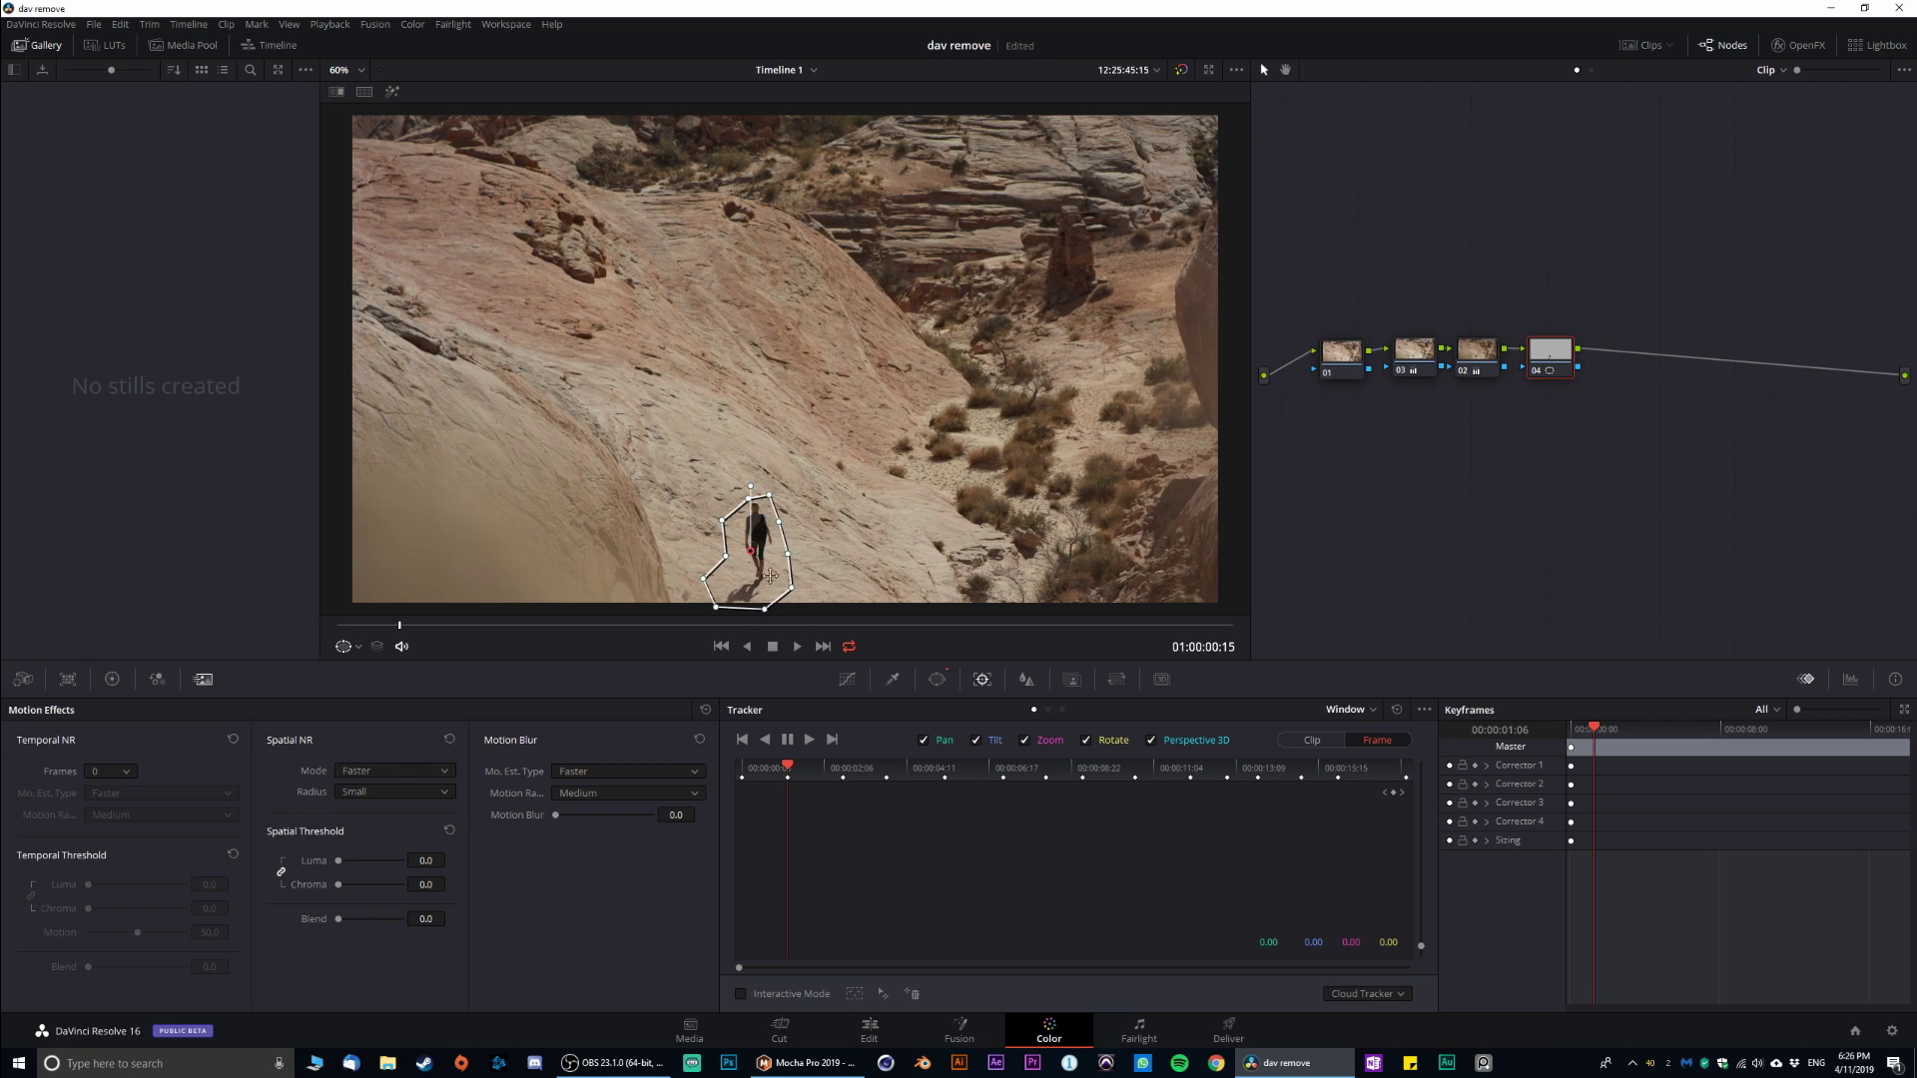
{"action": "left_click", "coordinate": [745, 775]}
{"action": "left_click_drag", "start_coordinate": [681, 508], "coordinate": [753, 550]}
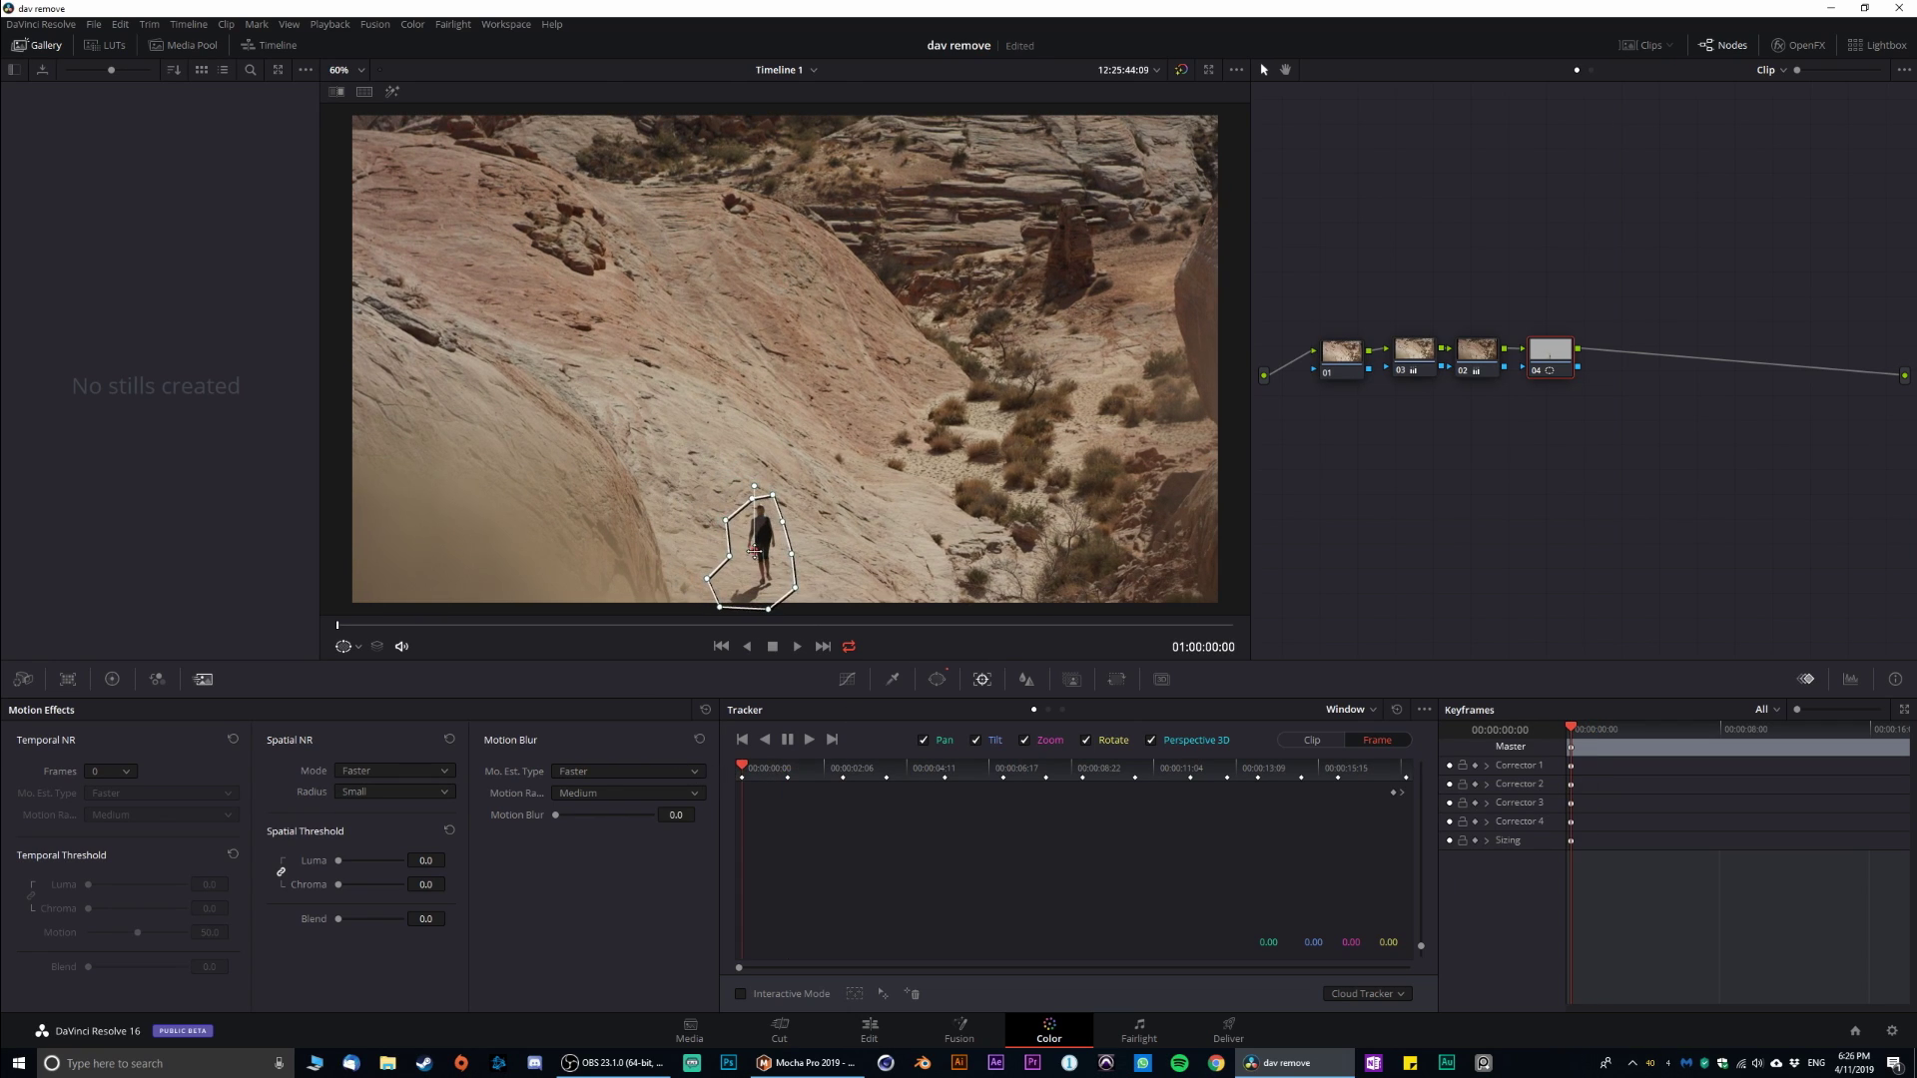
Magnify the hiker and check how the keyframed window follows the figure from the start of the clip
{"action": "left_click", "coordinate": [768, 785]}
{"action": "scroll", "coordinate": [845, 352], "scroll_direction": "up", "scroll_amount": 4}
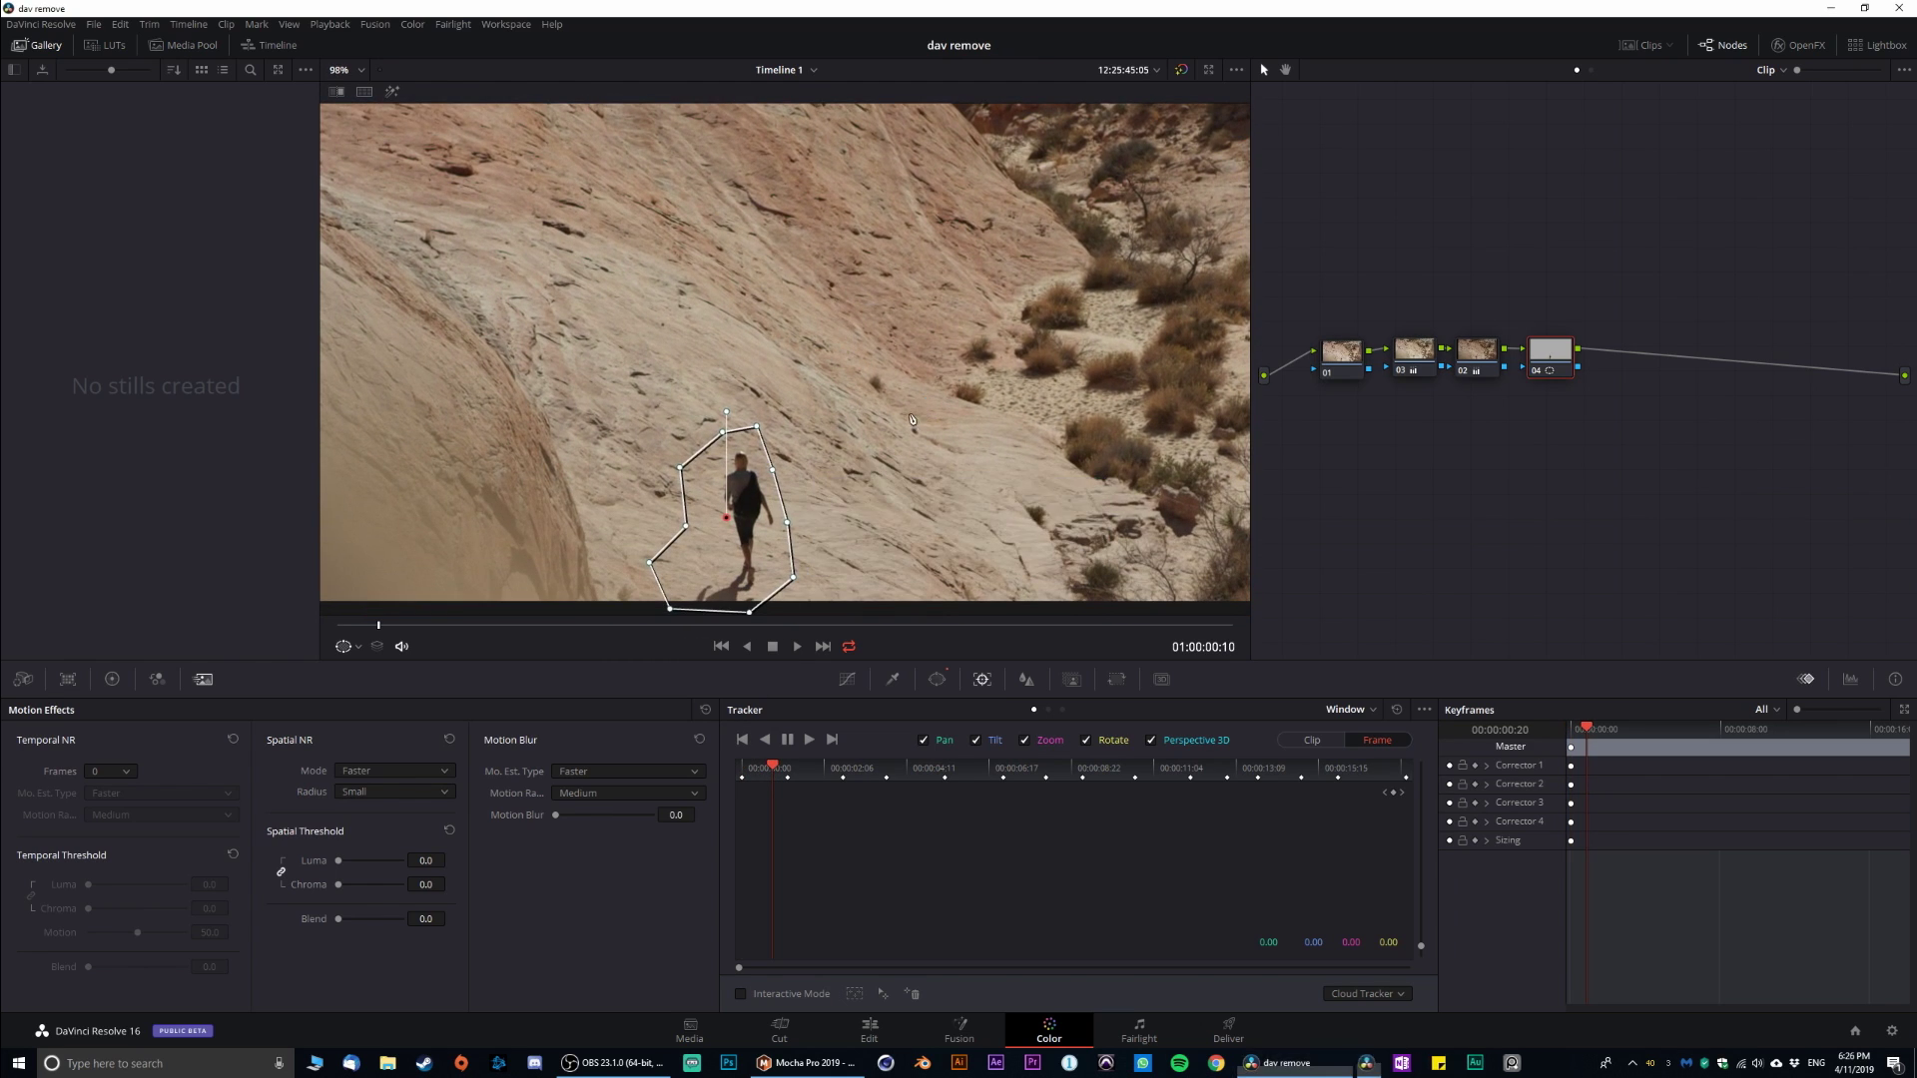
{"action": "scroll", "coordinate": [825, 515], "scroll_direction": "up", "scroll_amount": 2}
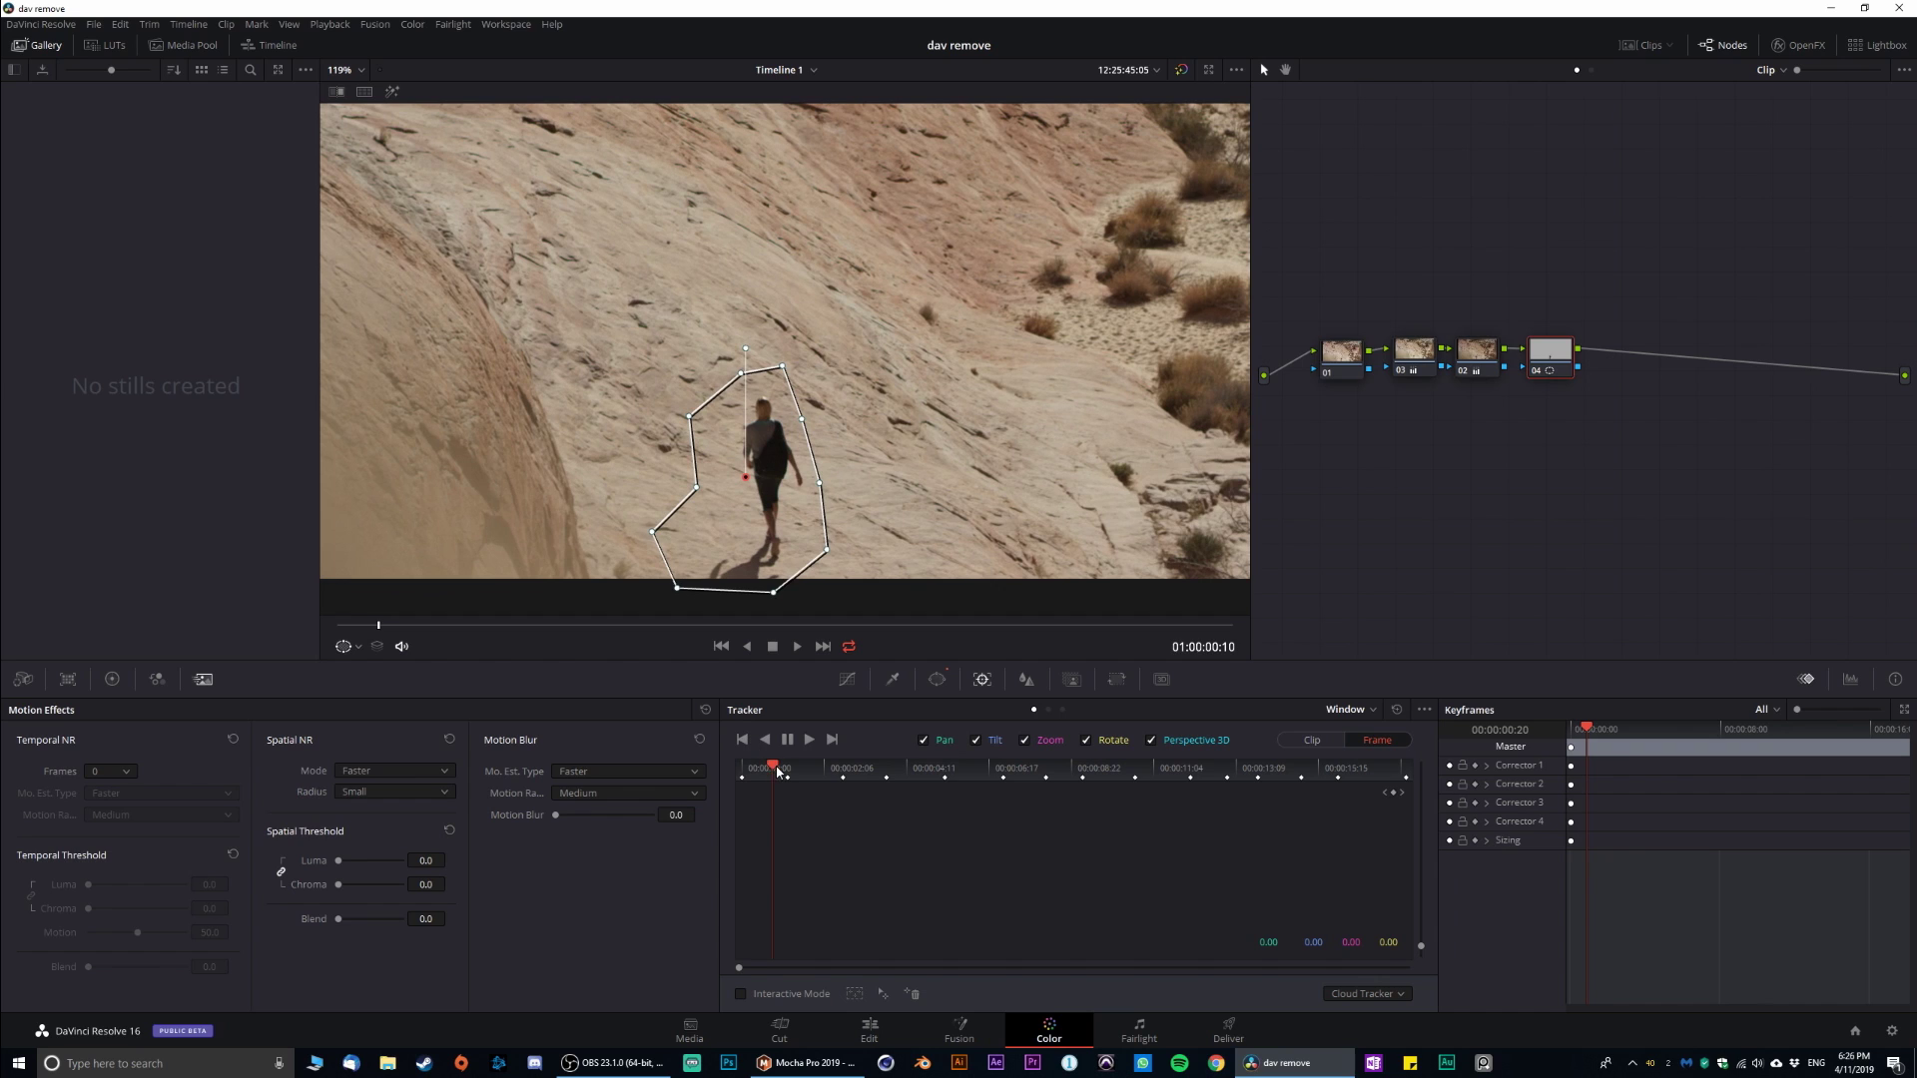
{"action": "key", "text": "ctrl+t"}
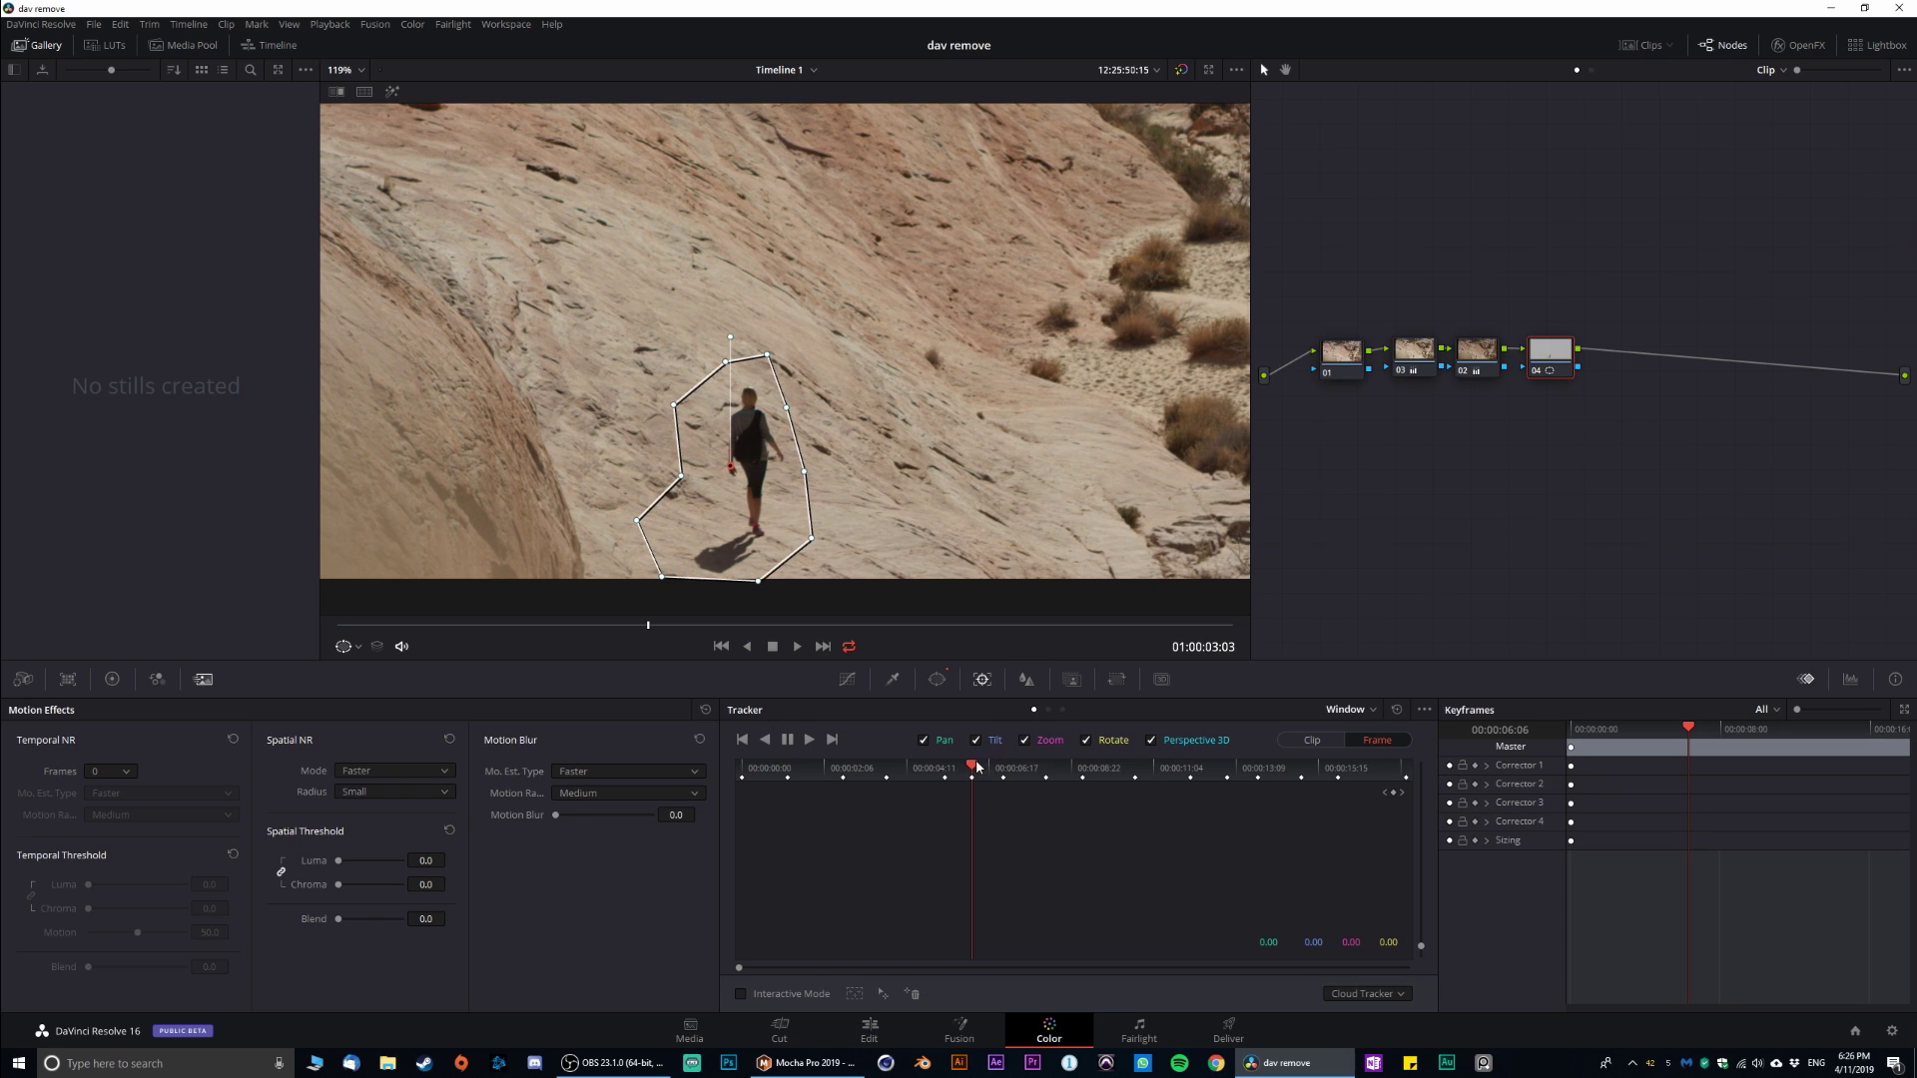
Check how the keyframed window follows the walking hiker at several points, playing the clip through to its end
{"action": "left_click_drag", "start_coordinate": [968, 769], "coordinate": [952, 769]}
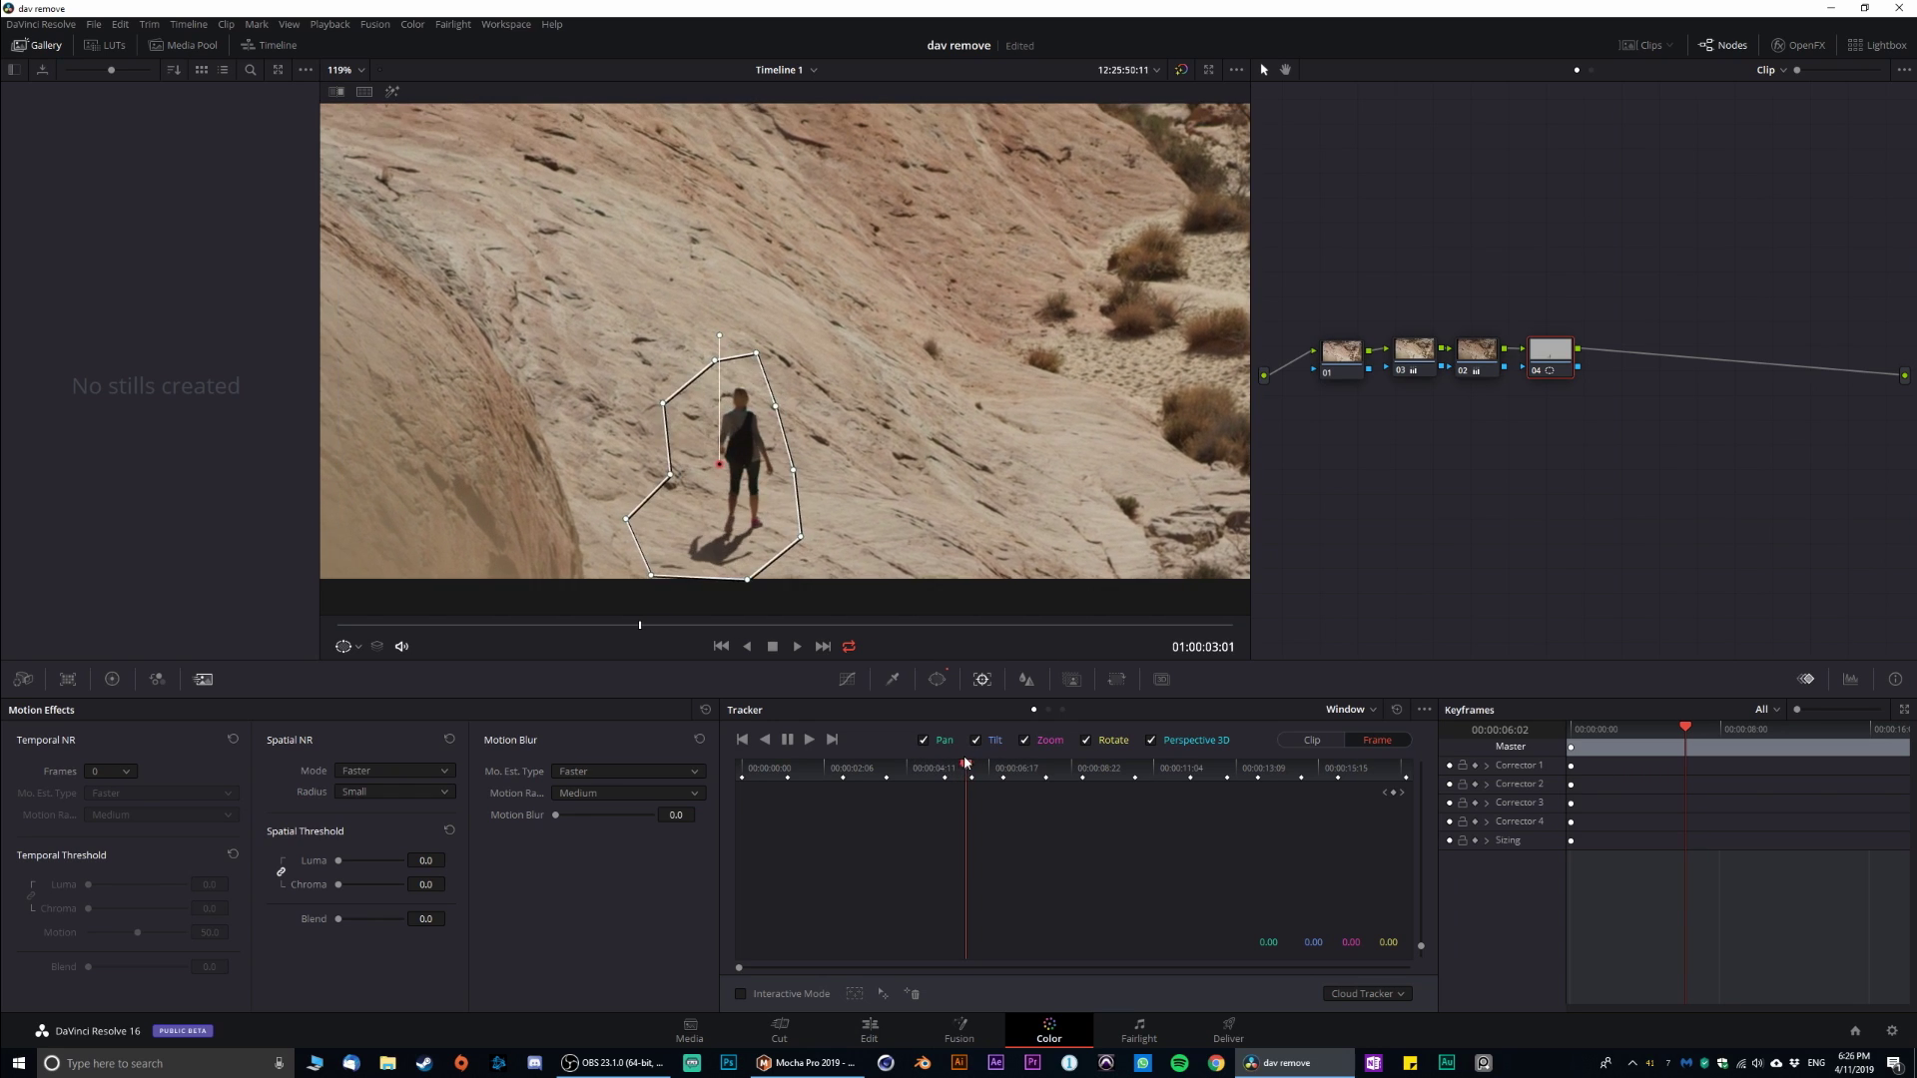
{"action": "left_click", "coordinate": [1098, 767]}
{"action": "left_click", "coordinate": [1123, 769]}
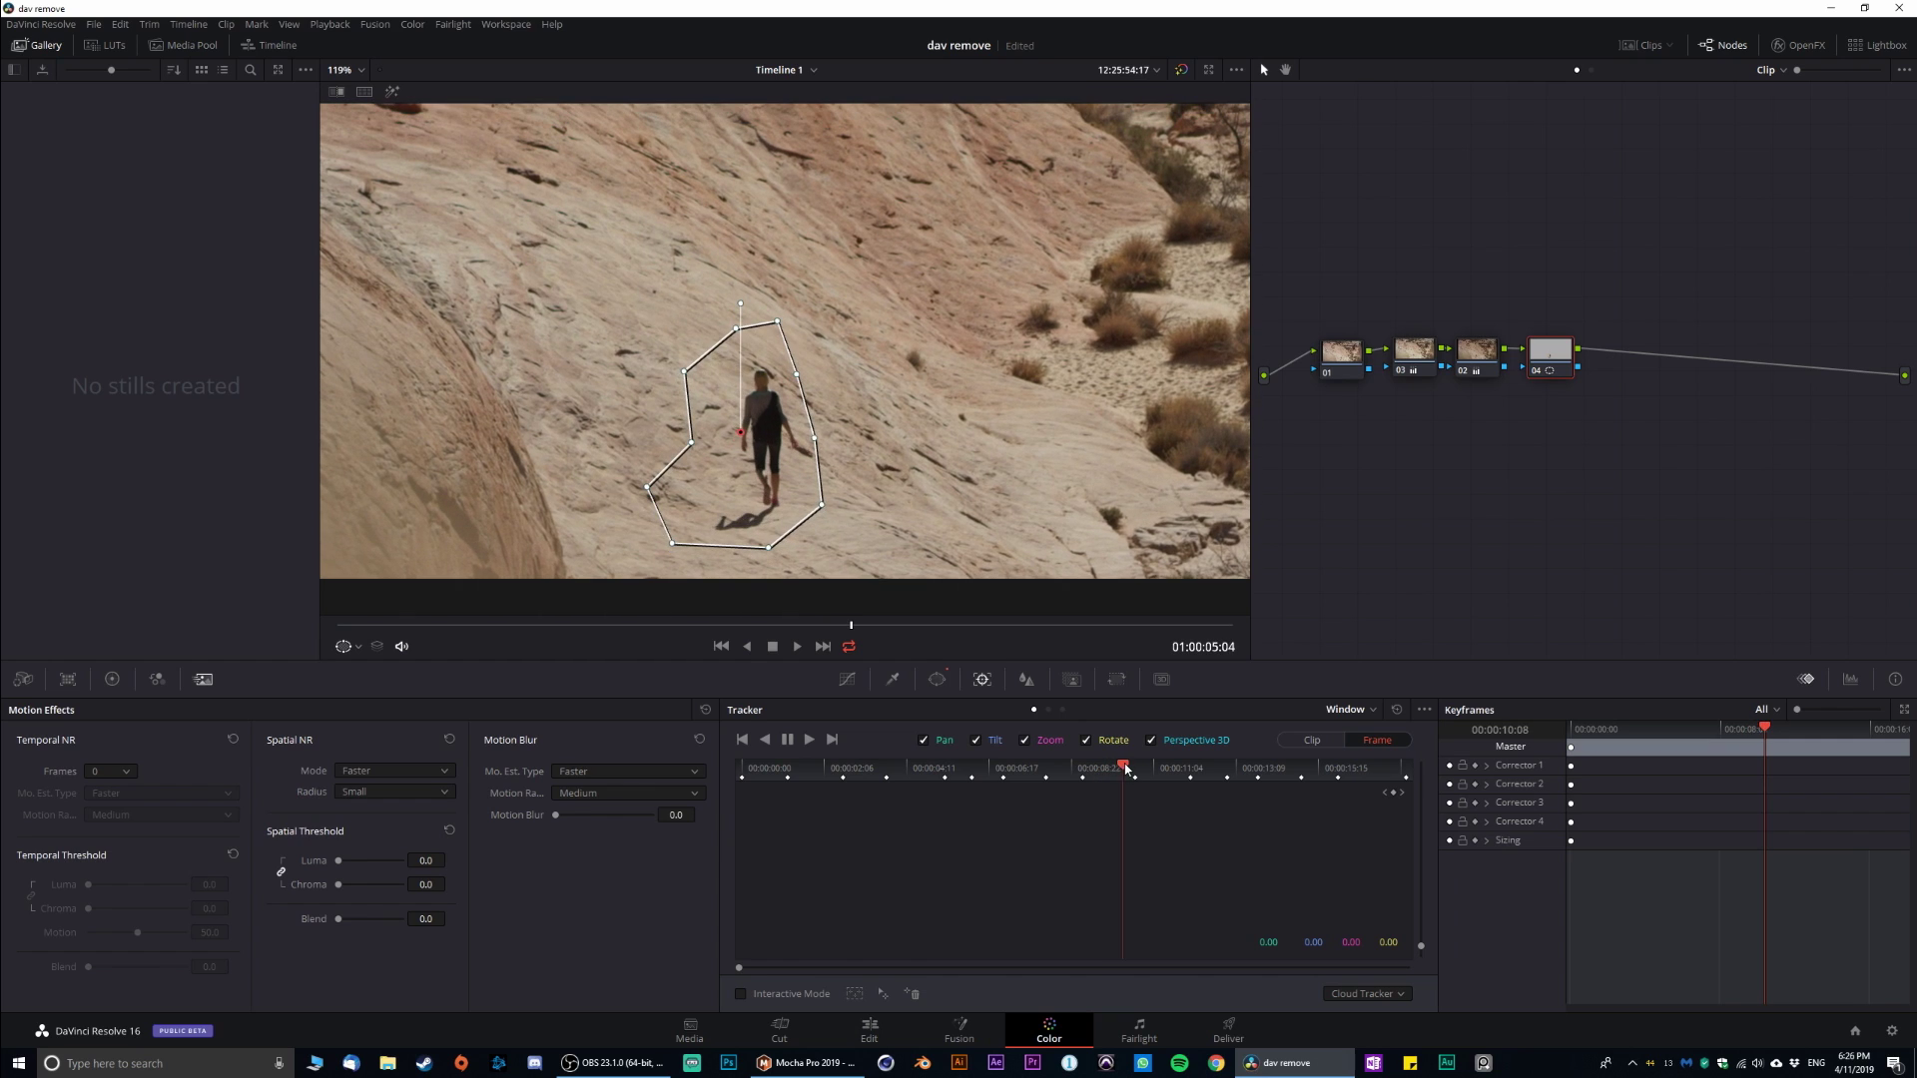
{"action": "left_click", "coordinate": [1200, 769]}
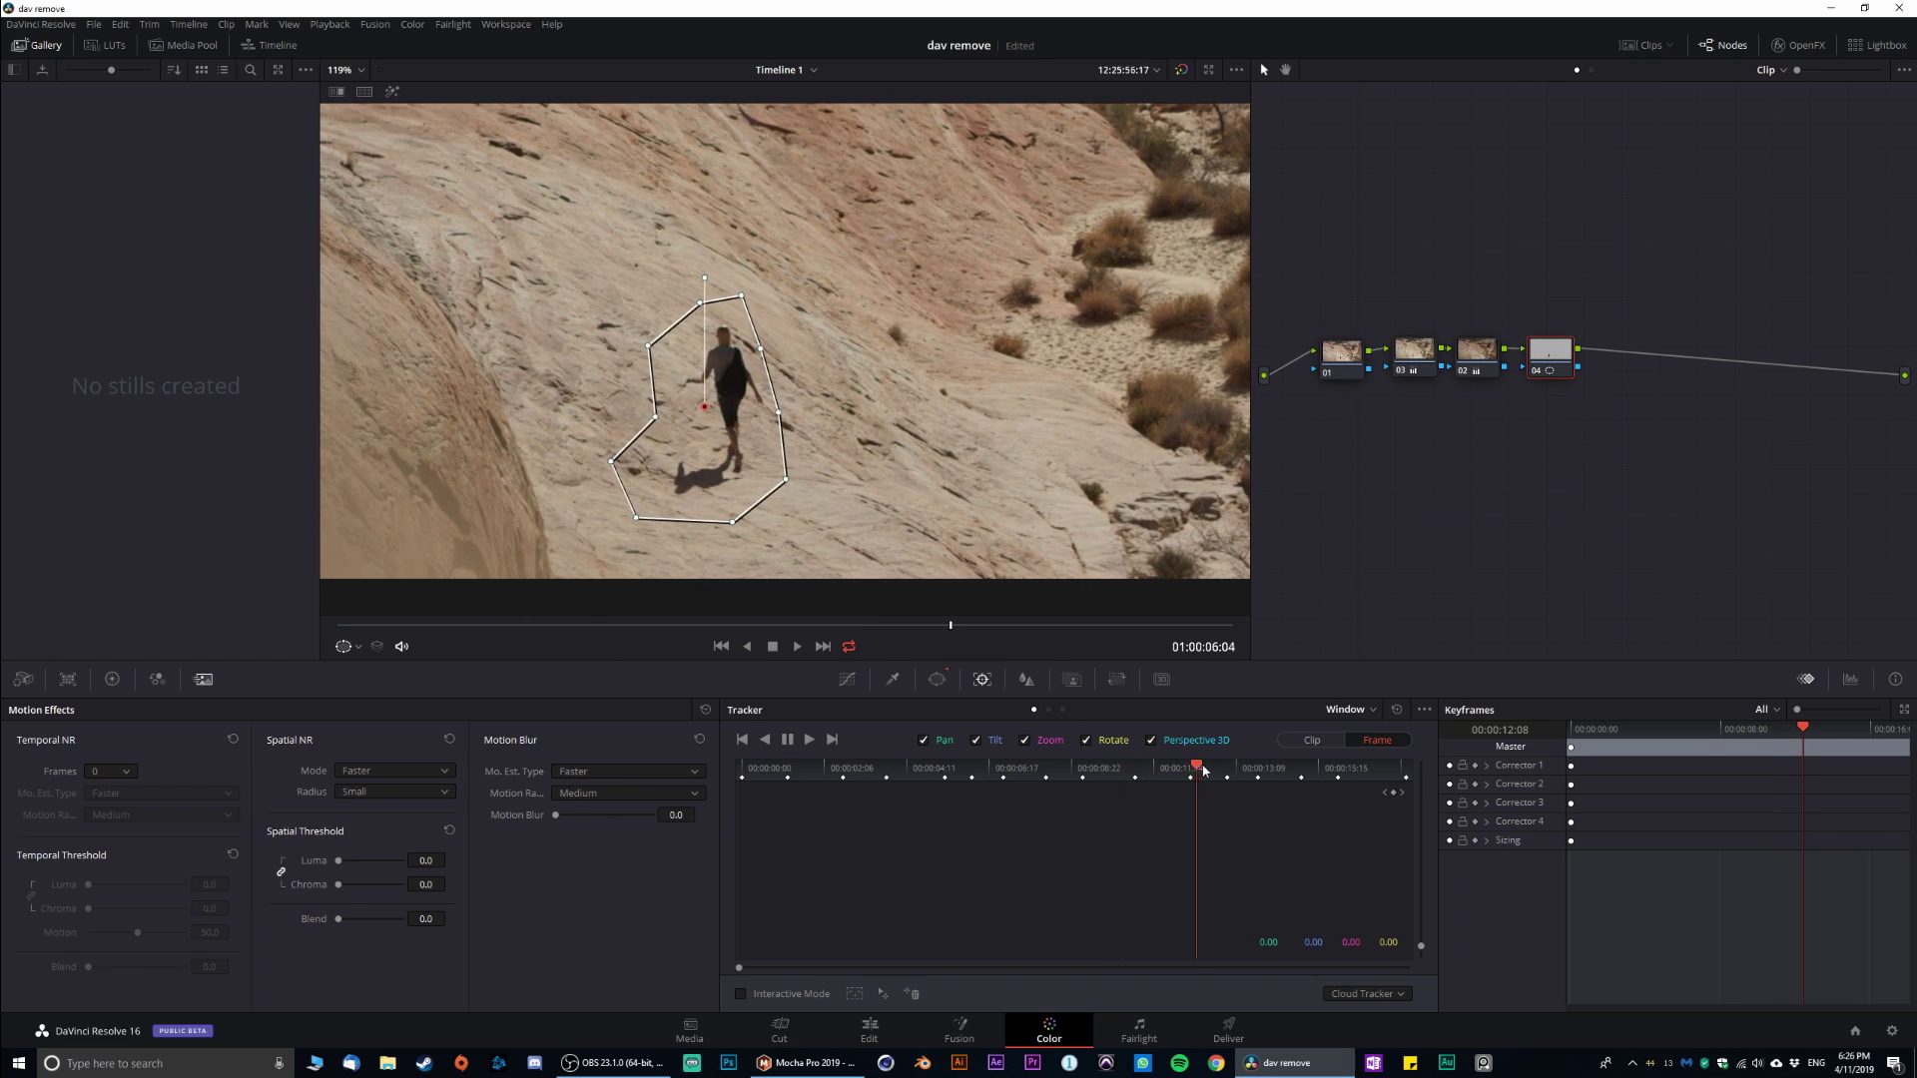
{"action": "key", "text": "space"}
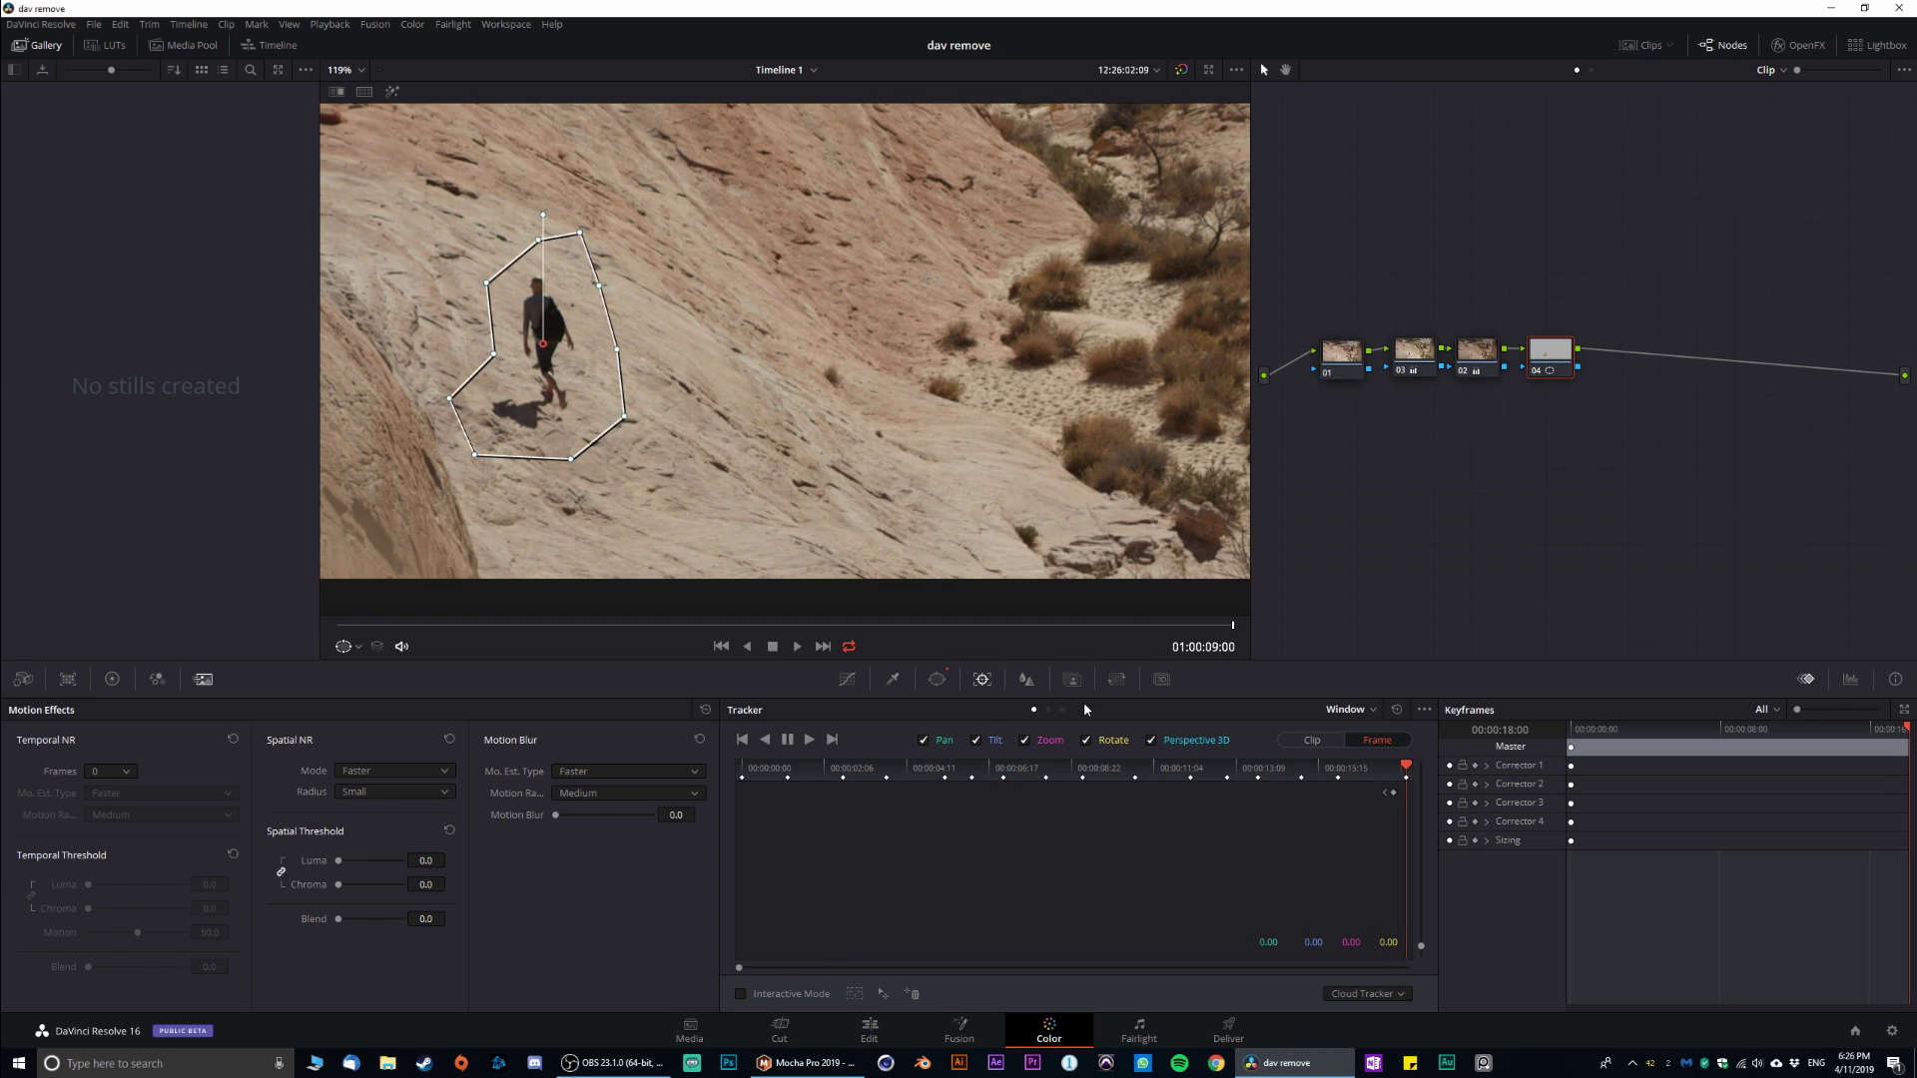
Label the masked node "Tracking" and add a serial node after it labelled "Remove"
{"action": "scroll", "coordinate": [930, 427], "scroll_direction": "down", "scroll_amount": 2}
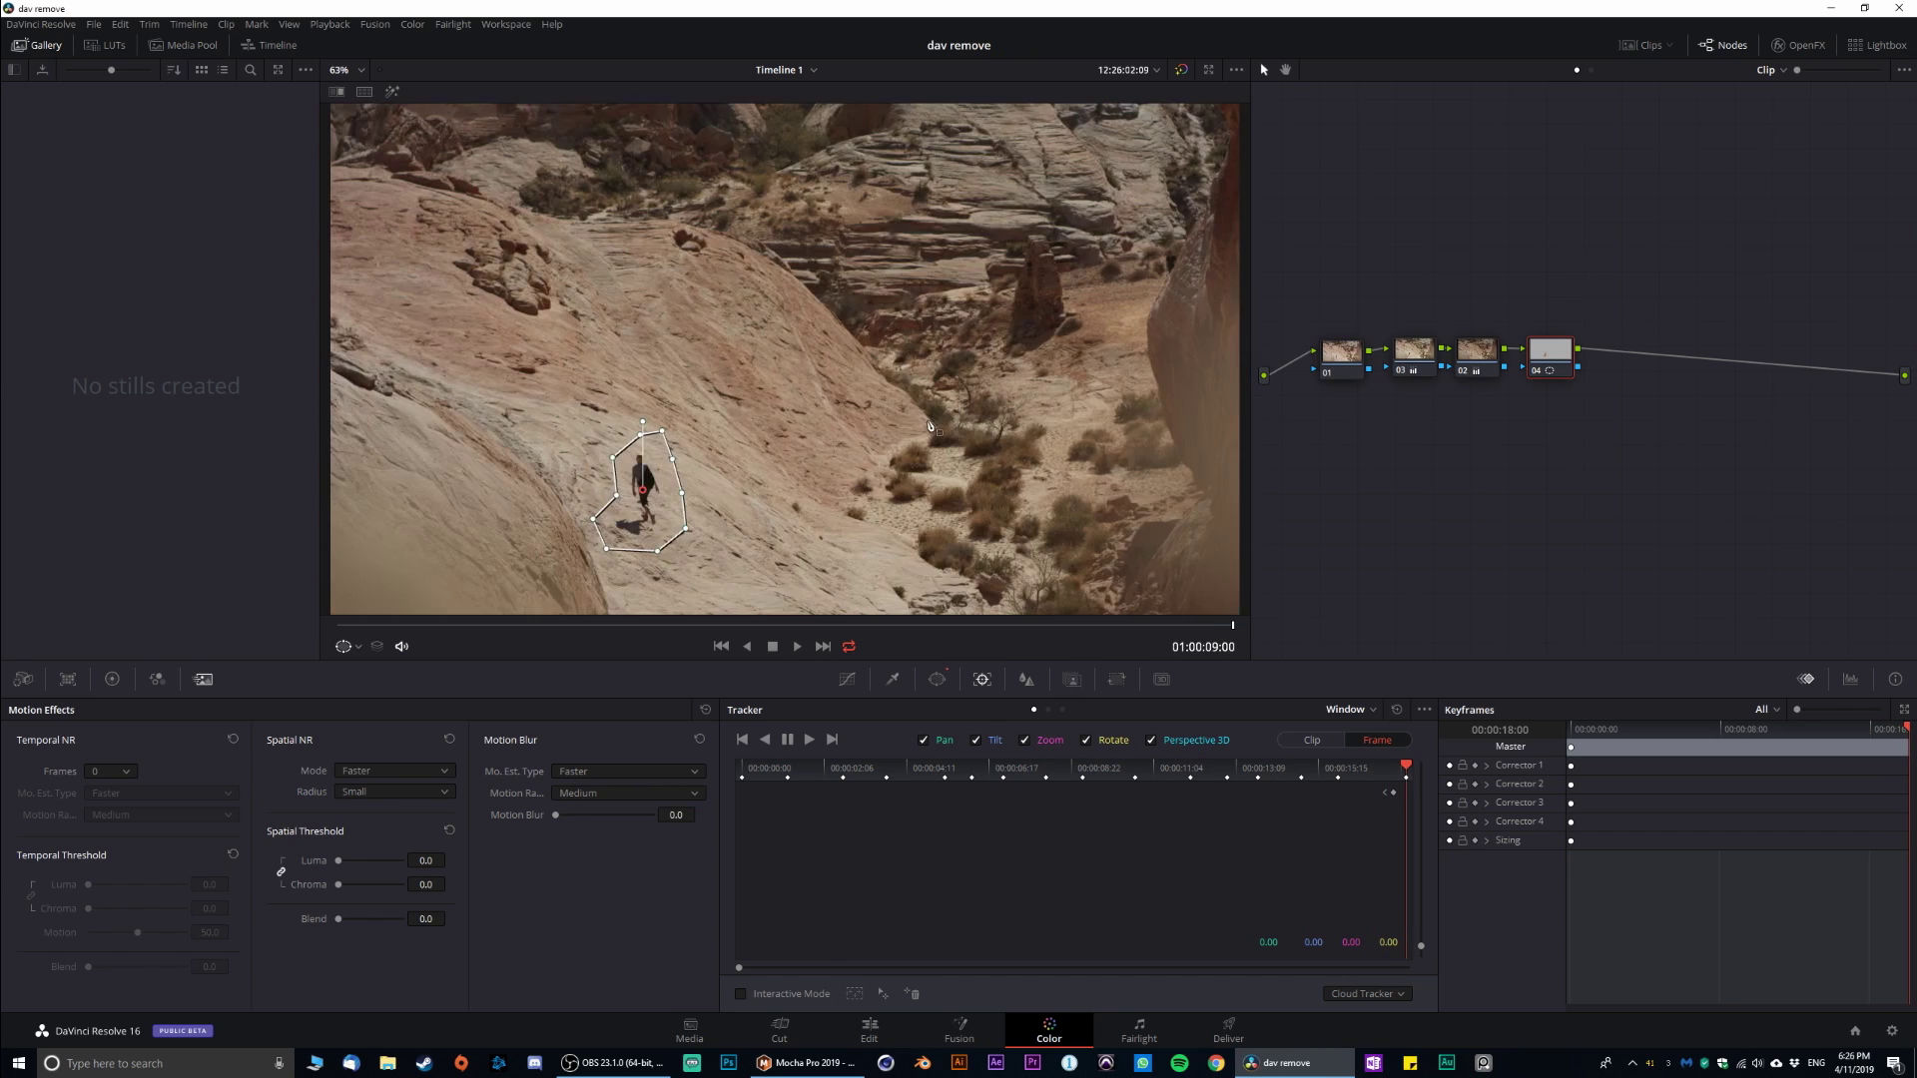
{"action": "right_click", "coordinate": [1554, 355]}
{"action": "left_click", "coordinate": [1592, 389]}
{"action": "key", "text": "alt+s"}
{"action": "right_click", "coordinate": [1591, 380]}
{"action": "left_click", "coordinate": [1668, 375]}
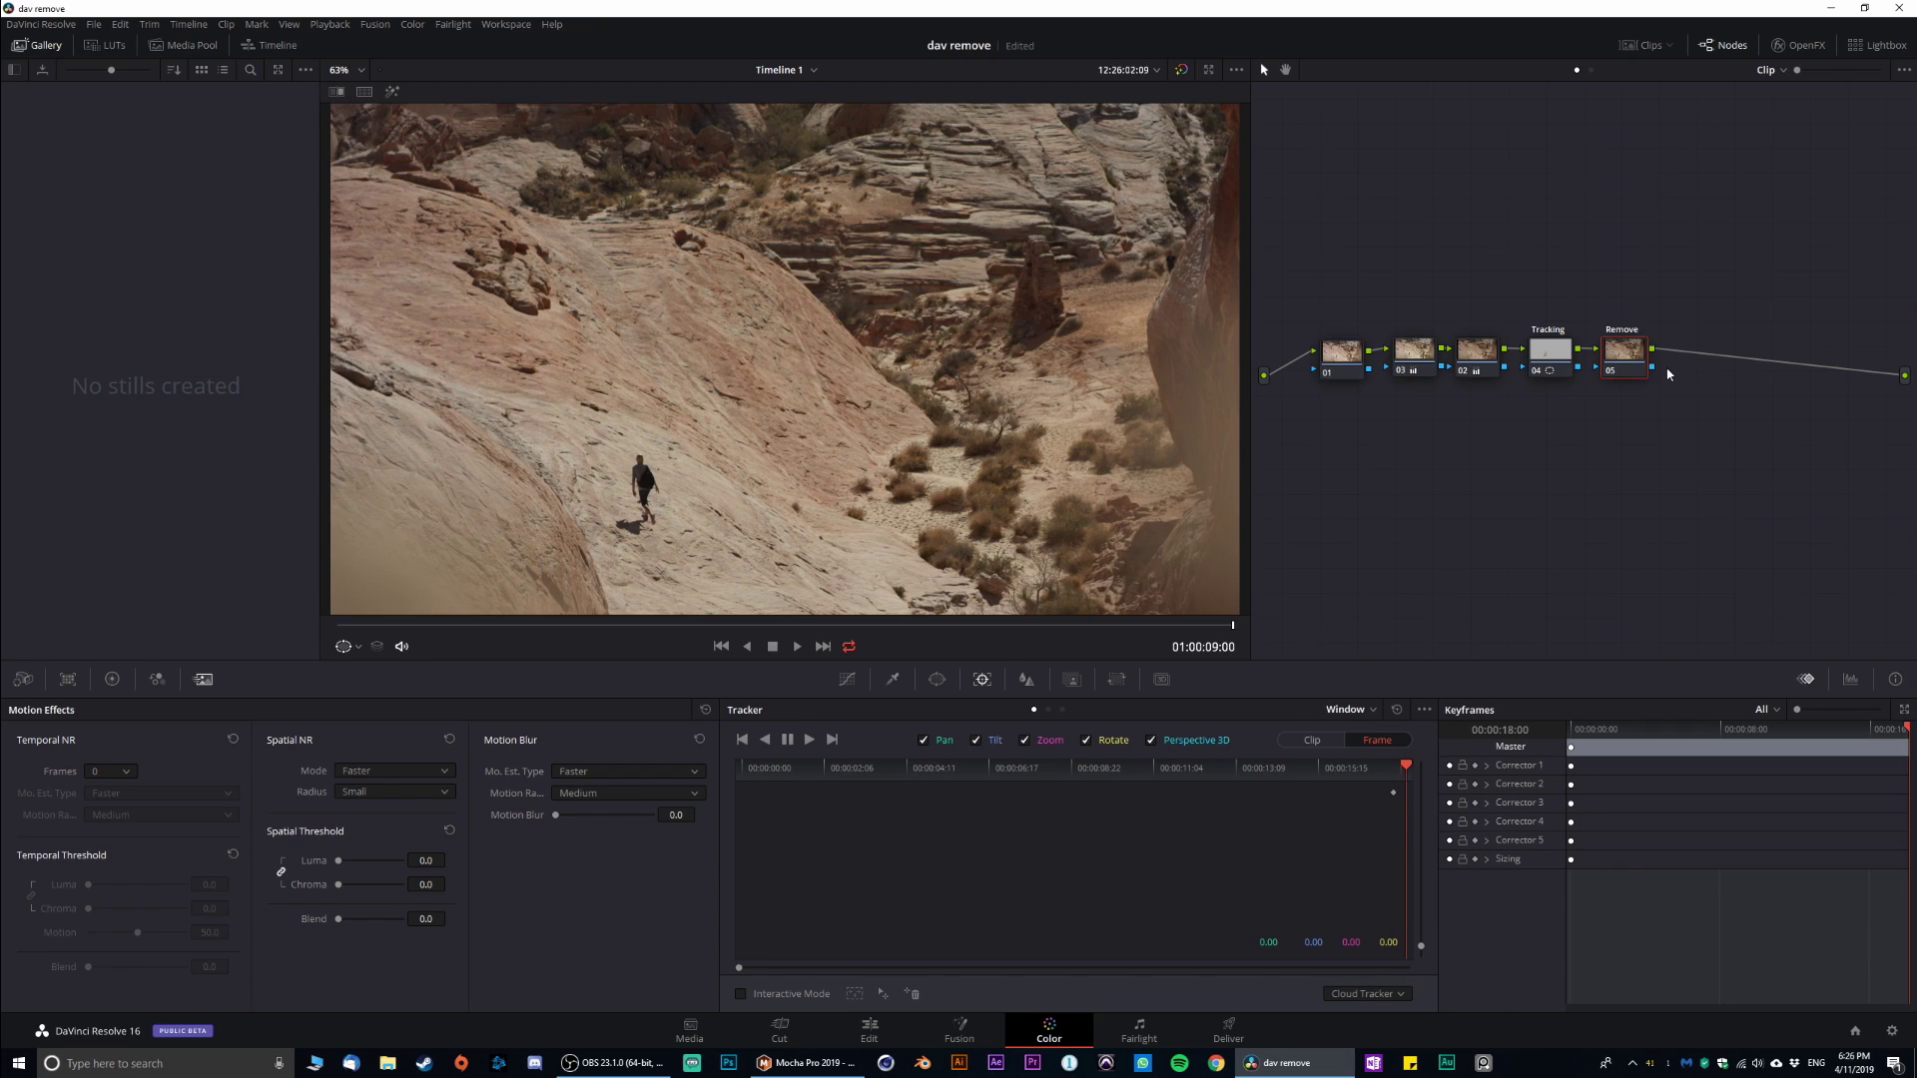
Route the Tracking node's key output into the Remove node's key input and save the project
{"action": "left_click_drag", "start_coordinate": [1642, 364], "coordinate": [1632, 344]}
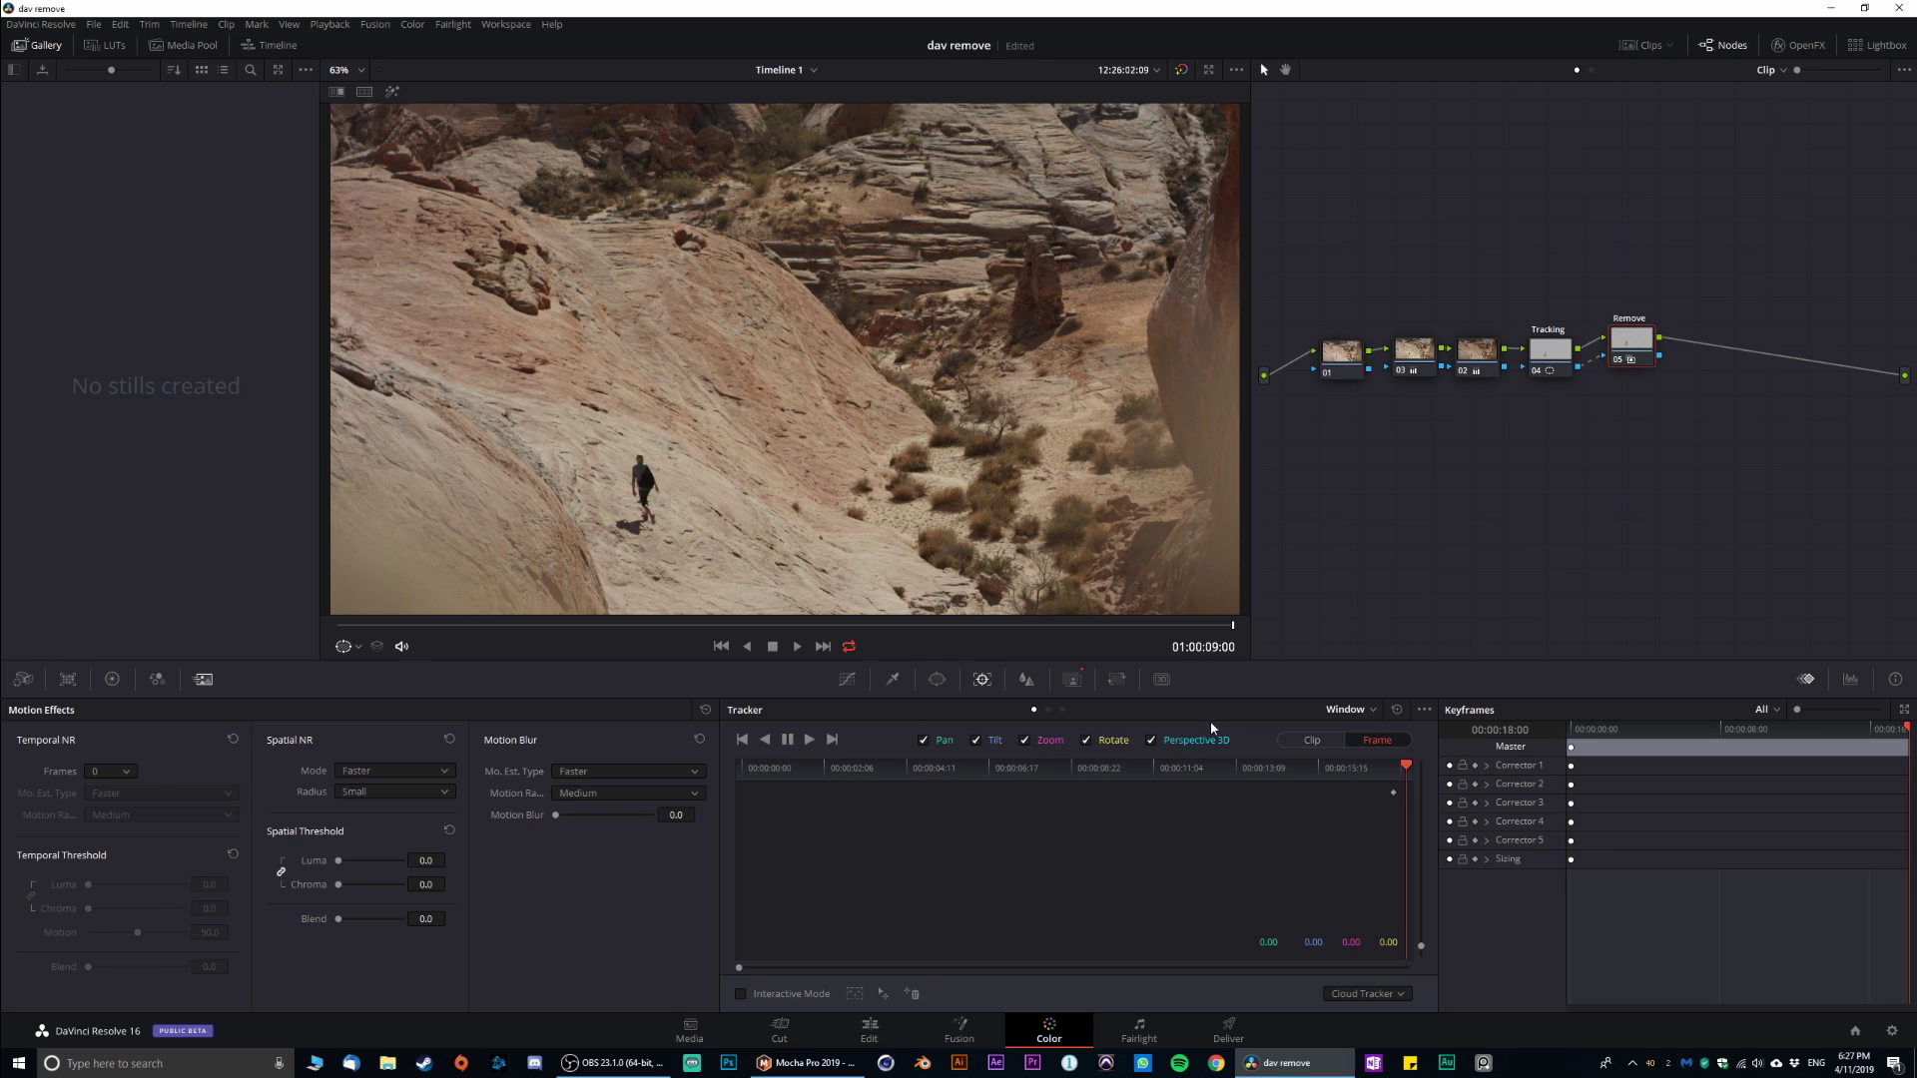
{"action": "key", "text": "ctrl+s"}
Open the OpenFX effects library with the Remove node selected
{"action": "left_click", "coordinate": [1797, 45]}
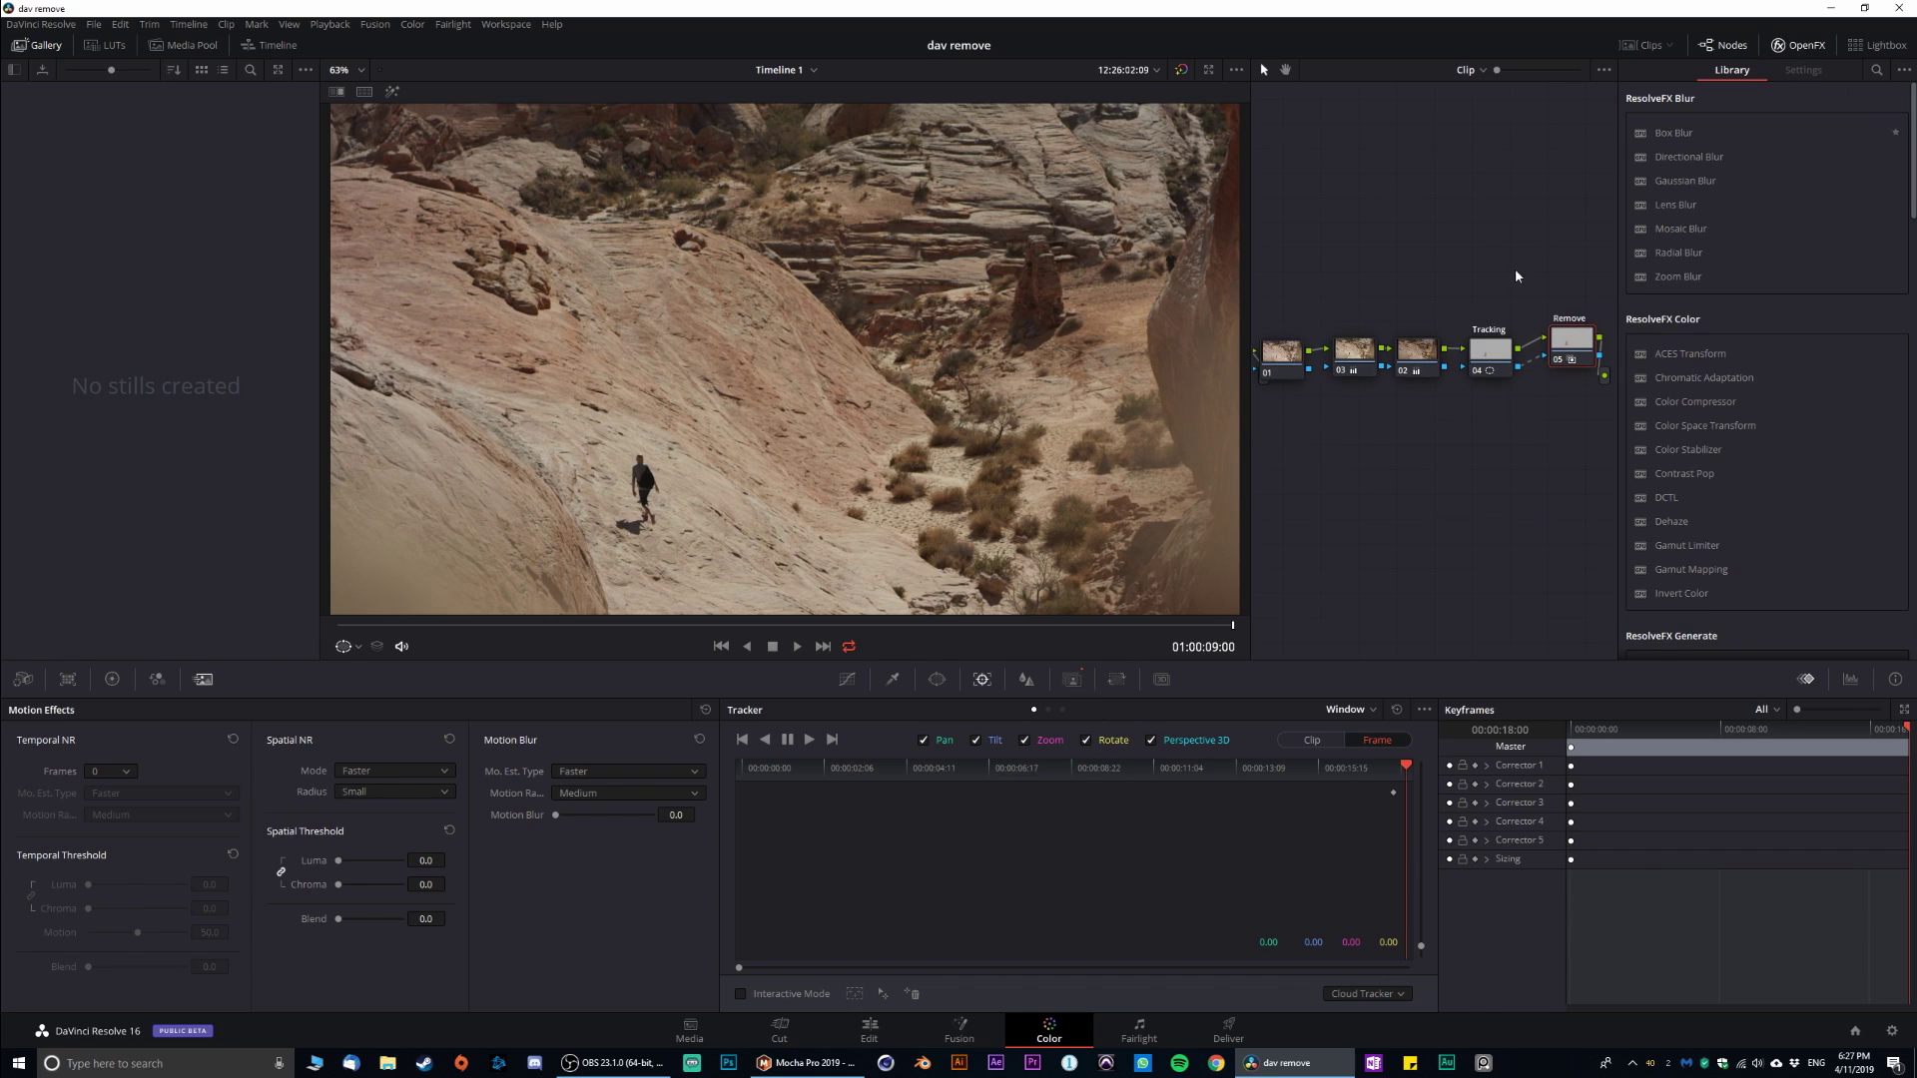